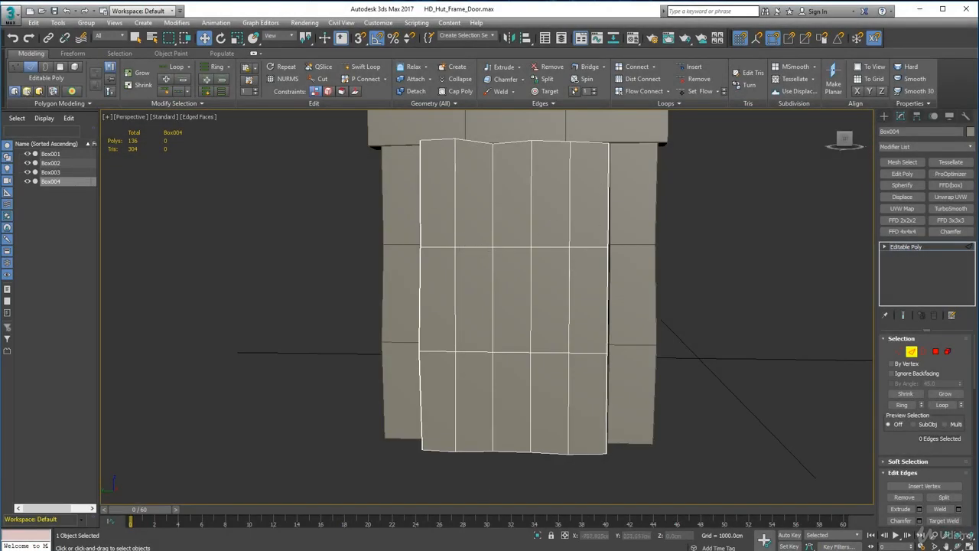
Check the door in the hut reference image and create a box about 138 × 8 × 19 cm at the foot of the door.
key("alt+Tab")
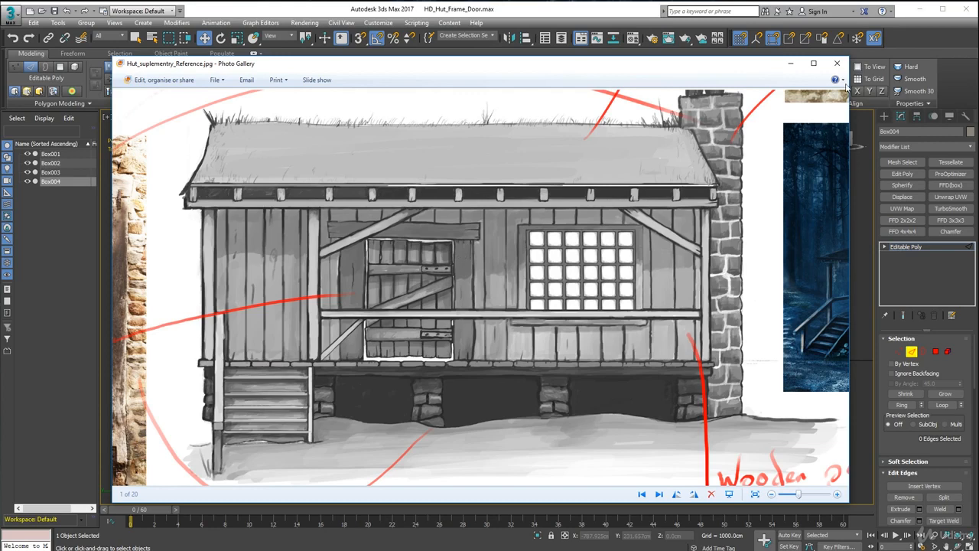
left_click(790, 62)
middle_click_drag(389, 371, 415, 284, "alt")
left_click(886, 117)
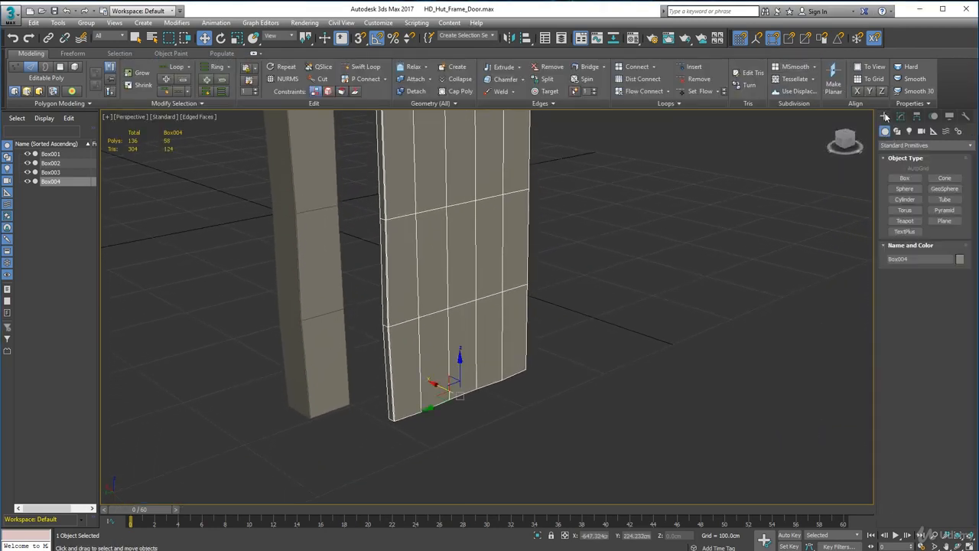
left_click(905, 178)
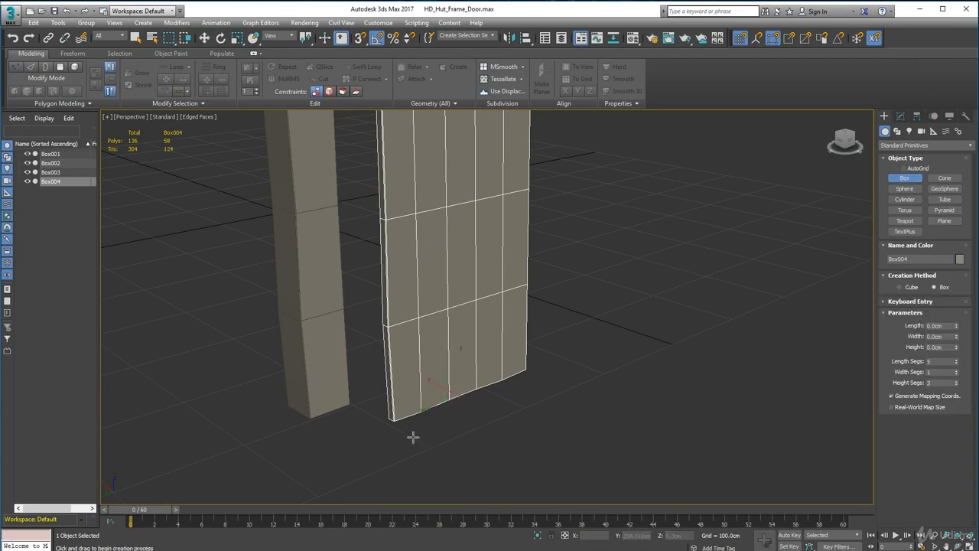
left_click_drag(406, 428, 535, 381)
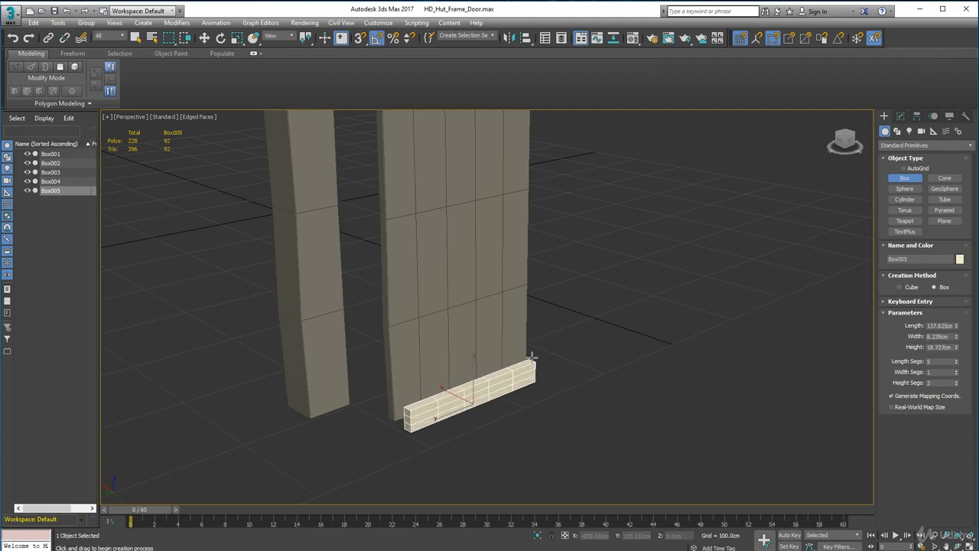
left_click(532, 354)
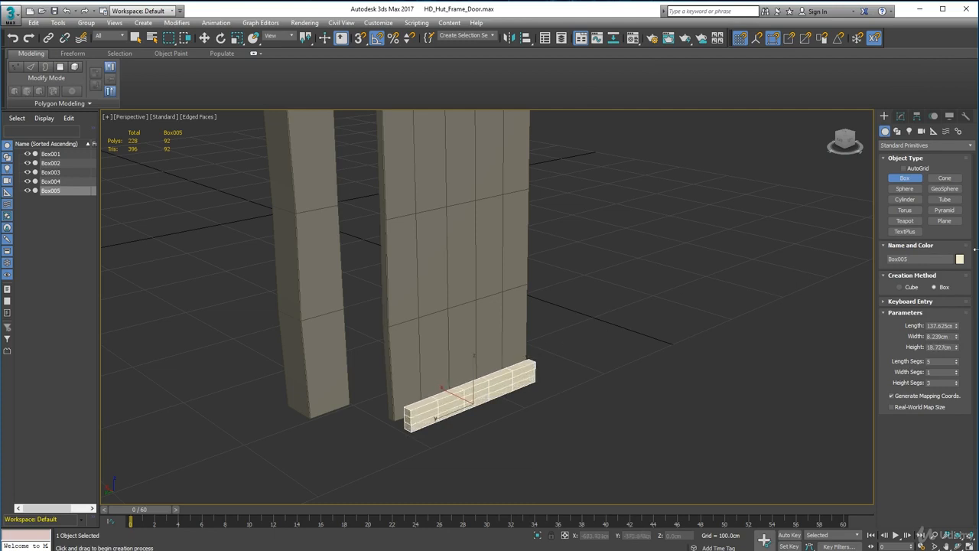
Set the new box to 3 length segments, 1 width segment and 1 height segment.
right_click(957, 363)
right_click(956, 382)
middle_click_drag(528, 444, 487, 426, "alt")
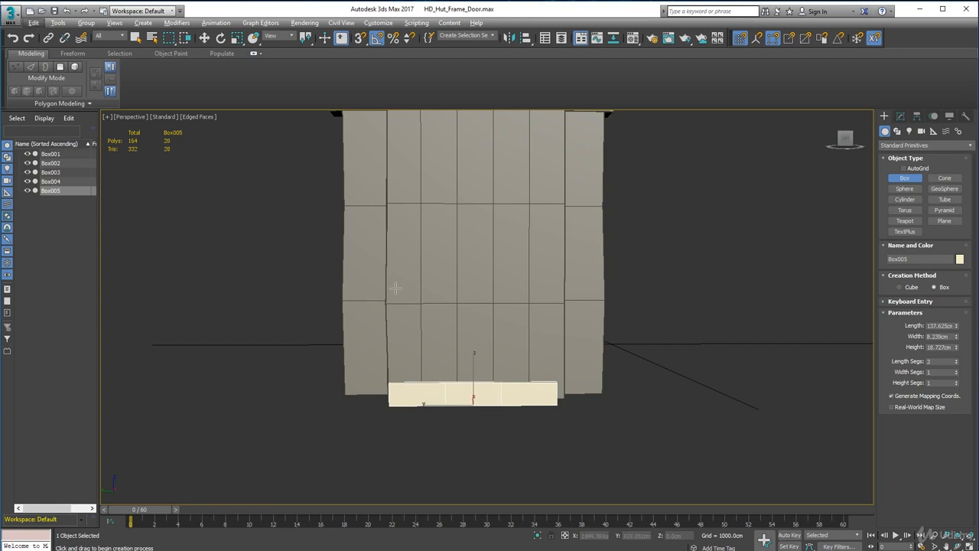
middle_click_drag(340, 349, 339, 366, "alt")
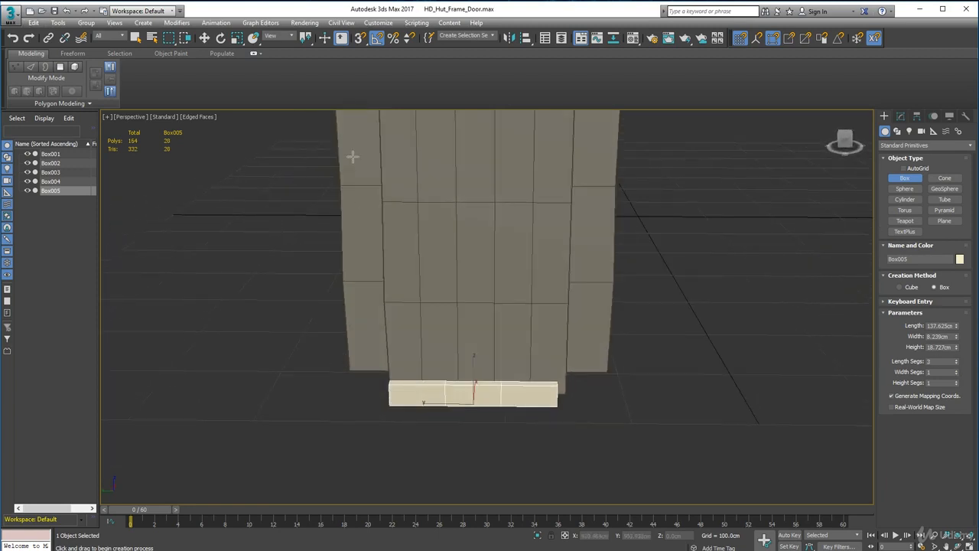
Change the new plank's object color to the grey custom color.
left_click(205, 39)
middle_click_drag(455, 381, 489, 388, "alt")
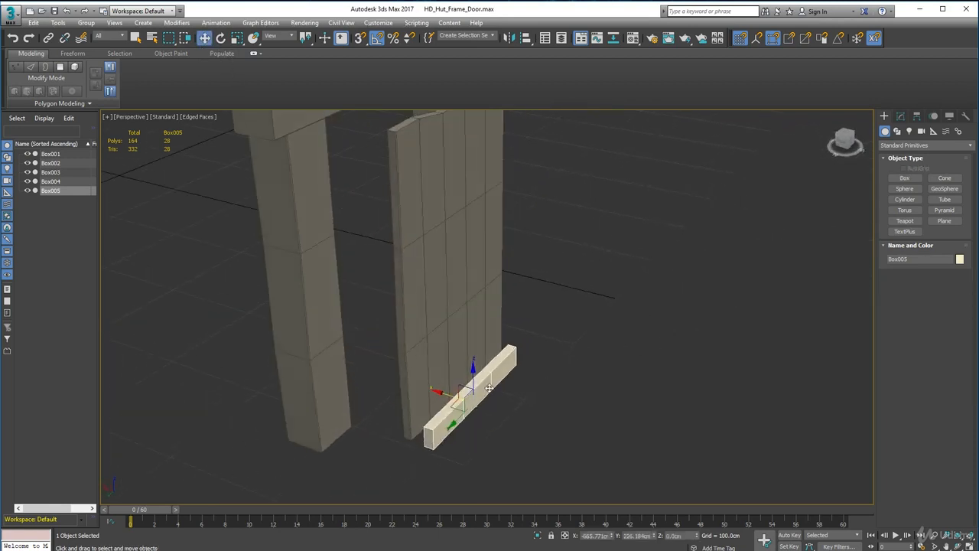
left_click(960, 260)
left_click(636, 310)
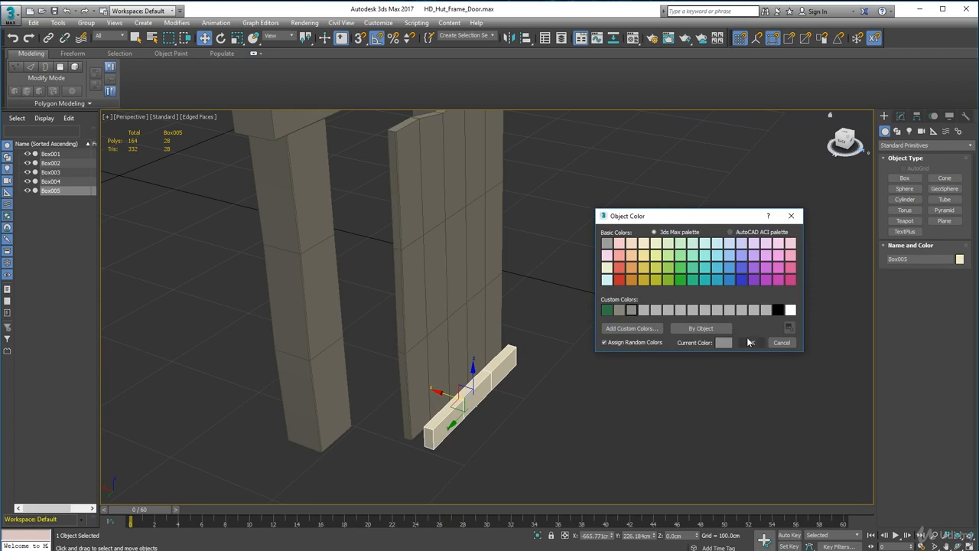
left_click(748, 340)
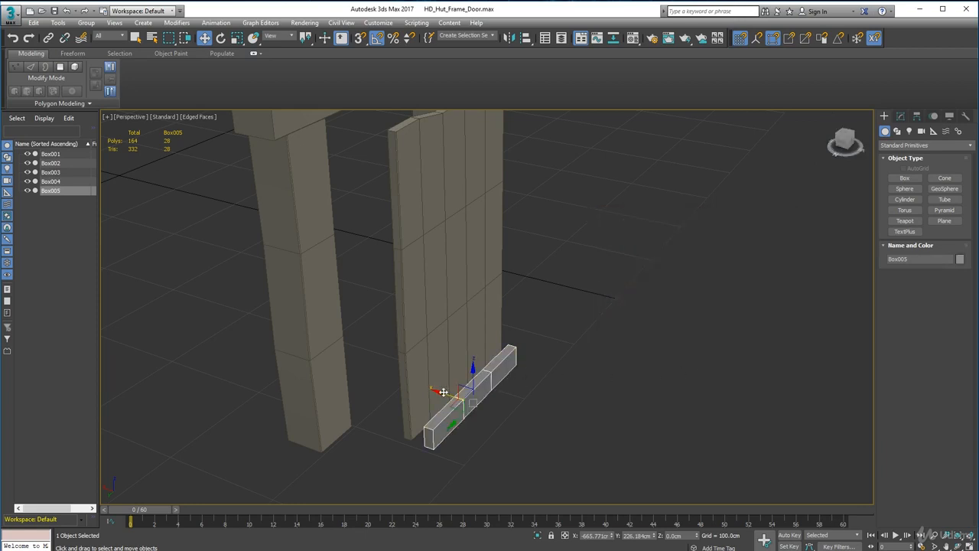
Move the plank along X away from the door to leave a gap behind it, at about X -710 cm.
left_click_drag(444, 393, 439, 392)
middle_click_drag(425, 426, 456, 418, "alt")
left_click_drag(456, 362, 510, 366)
middle_click_drag(505, 444, 542, 433, "alt")
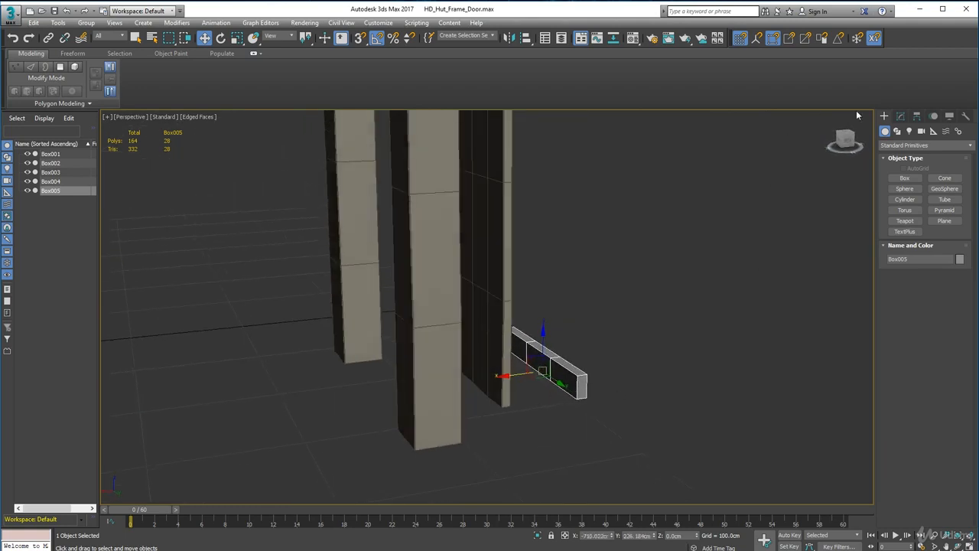
Convert the plank to an Editable Poly.
left_click(903, 118)
middle_click_drag(589, 381, 570, 377, "alt")
right_click(570, 376)
mouse_move(602, 481)
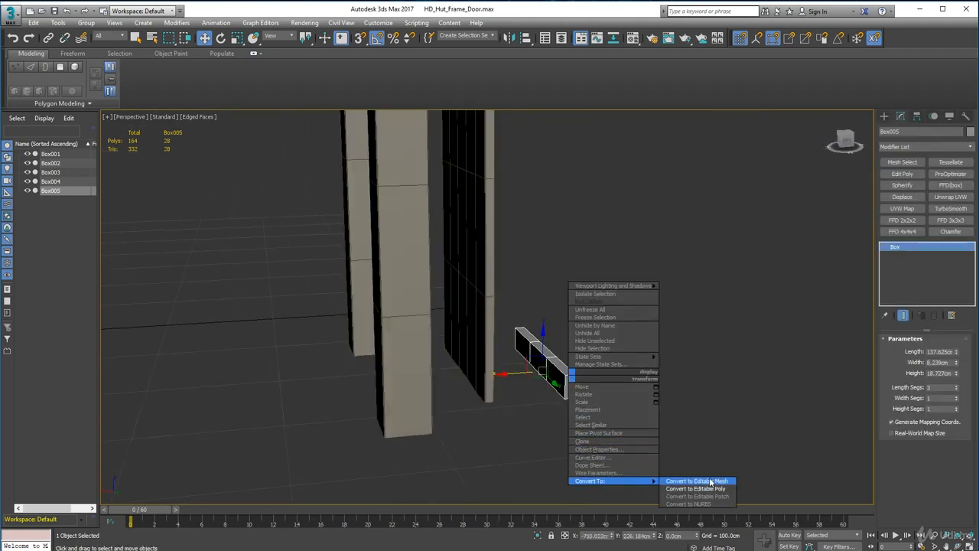
left_click(697, 488)
Delete the three polygons on the side of the plank that faces the door.
left_click(936, 351)
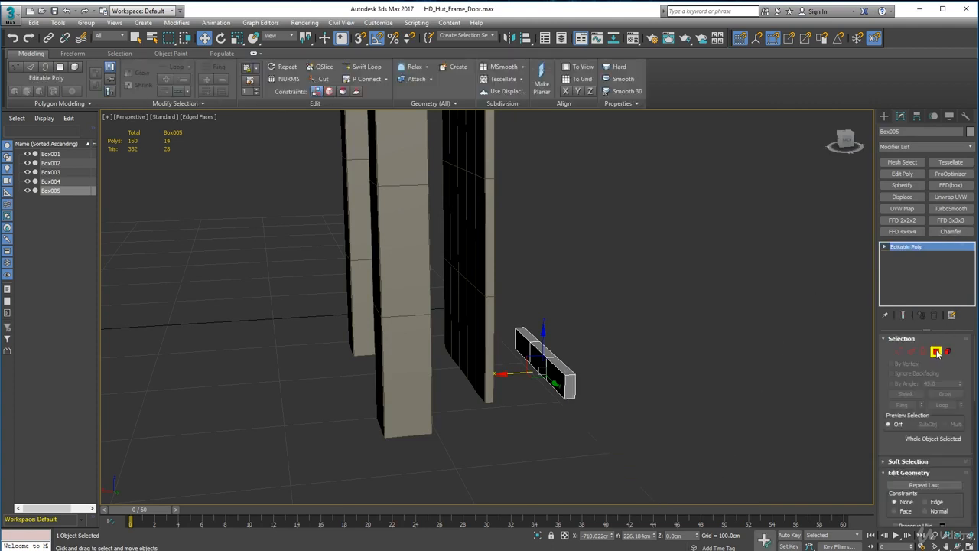
left_click(520, 345)
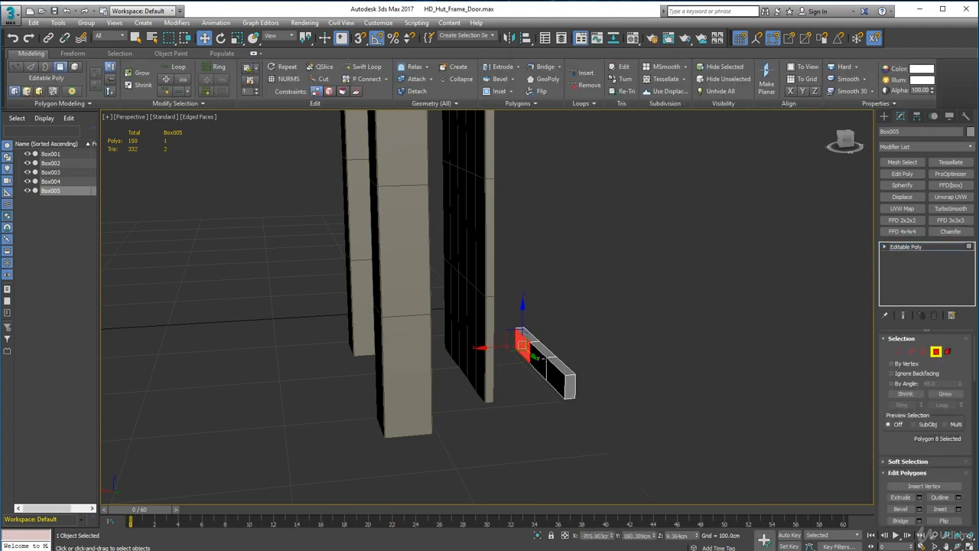
key("Delete")
left_click(542, 373)
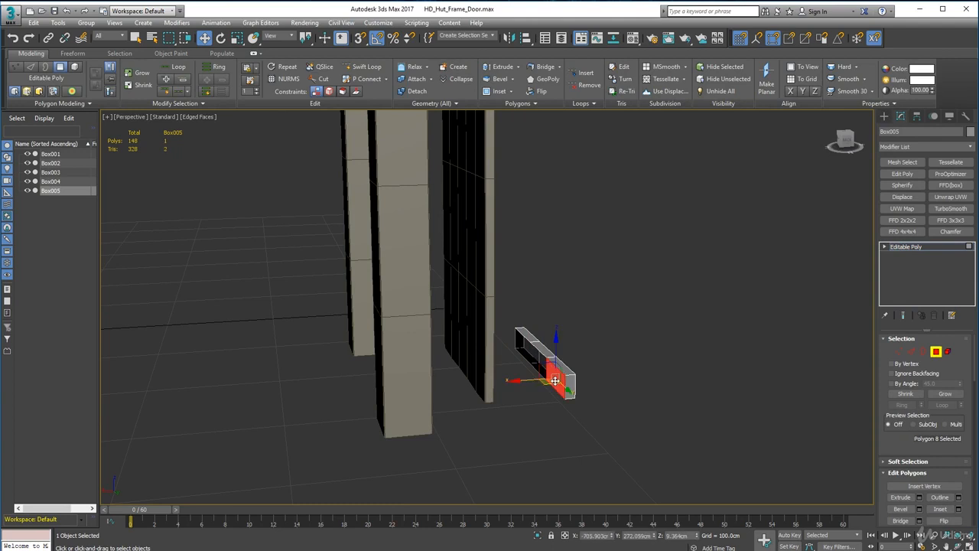
key("Delete")
left_click(936, 351)
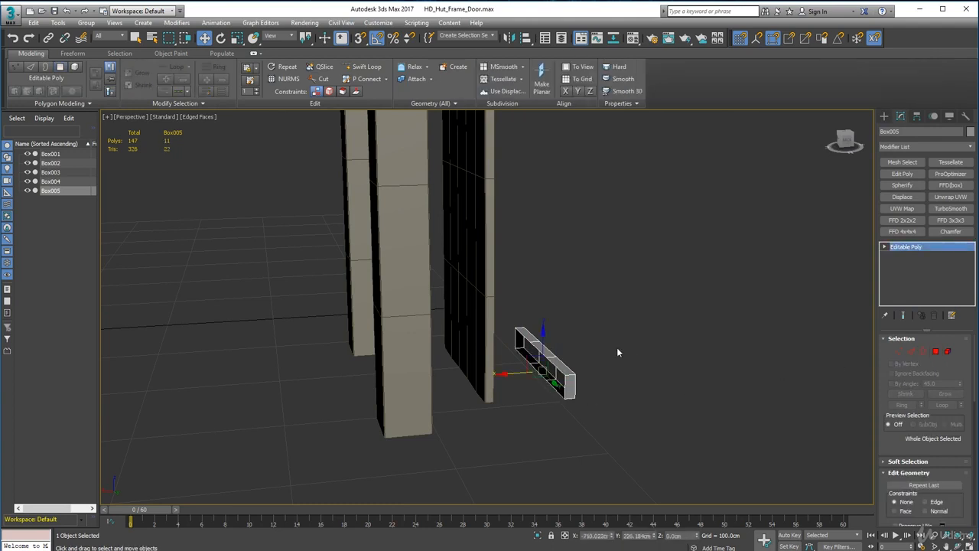
Move the plank back to the door and vertex-snap its lower back corner to the door's bottom front corner.
middle_click_drag(561, 377, 523, 417, "alt")
left_click_drag(525, 402, 497, 388)
scroll(500, 398, "up", 6)
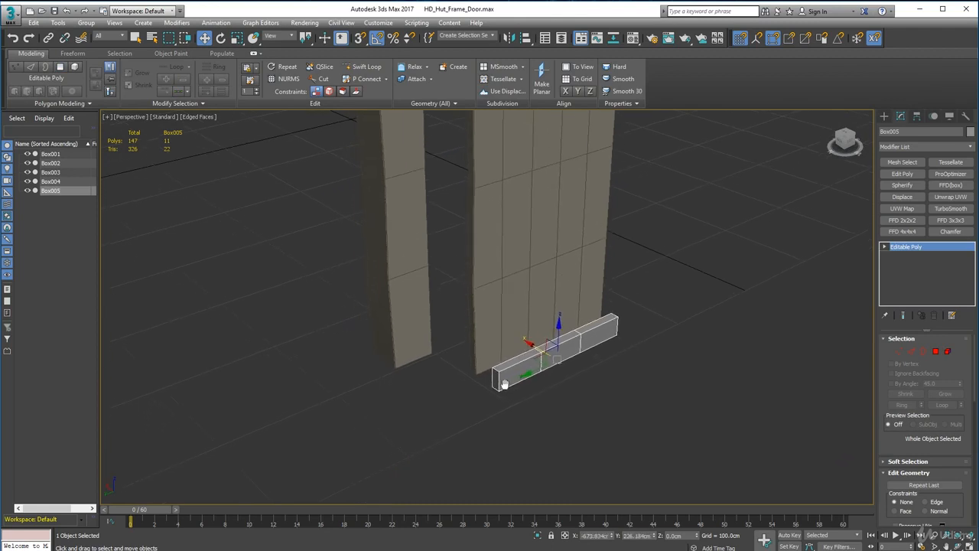
key("s")
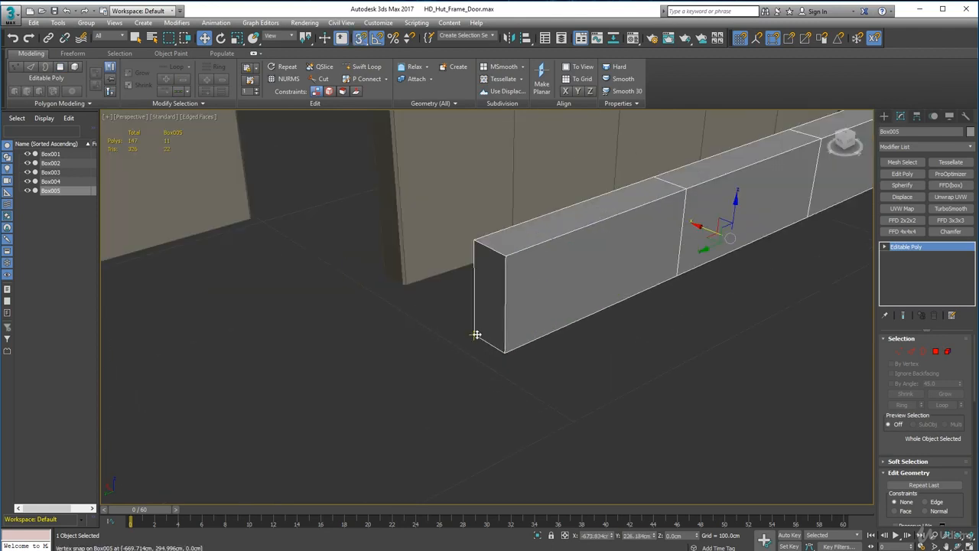
left_click_drag(476, 335, 412, 285)
middle_click_drag(459, 274, 466, 412, "alt")
scroll(466, 412, "down", 4)
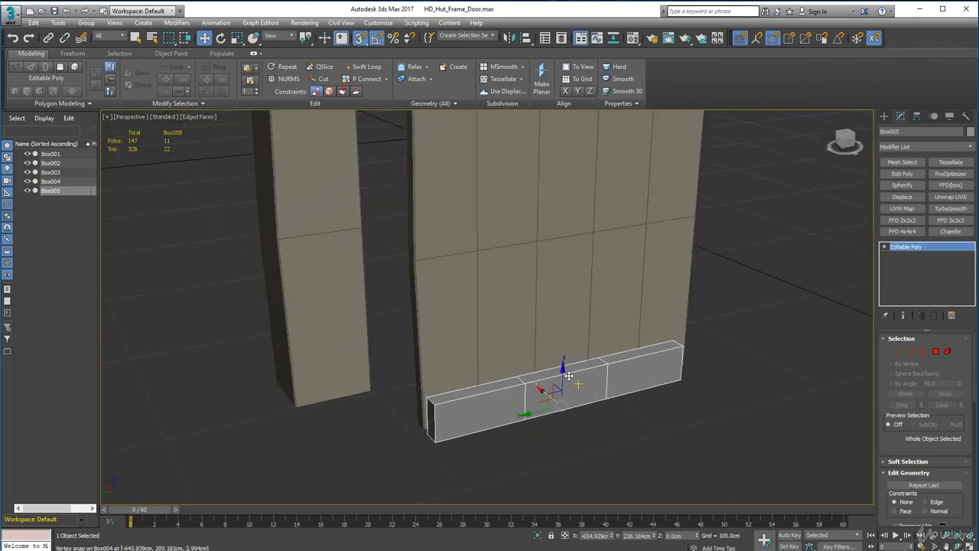
Raise the plank vertically, with snapping off, to the upper part of the door at a height of about 166 cm.
key("s")
left_click_drag(562, 364, 566, 211)
middle_click_drag(574, 246, 577, 442)
scroll(577, 441, "down", 3)
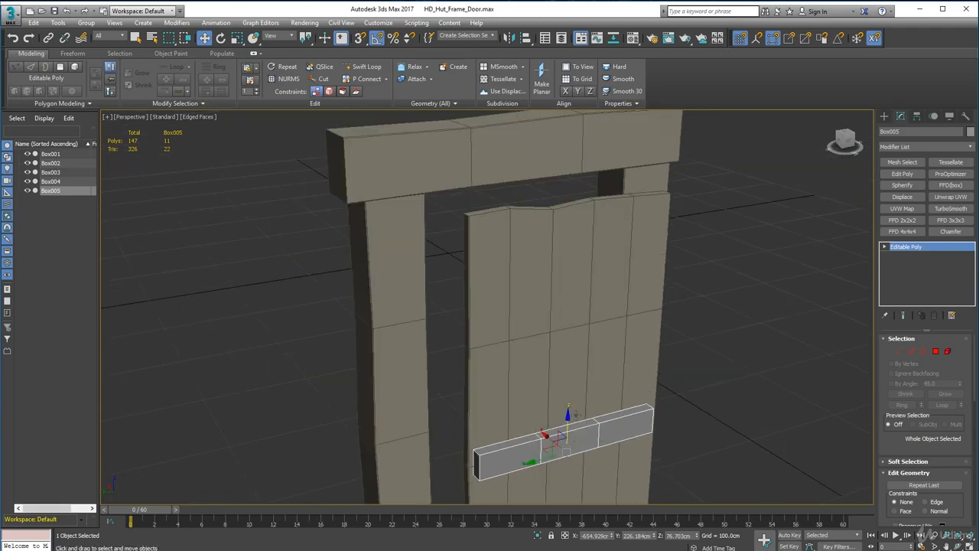
left_click_drag(567, 417, 569, 297)
middle_click_drag(588, 324, 535, 317, "alt")
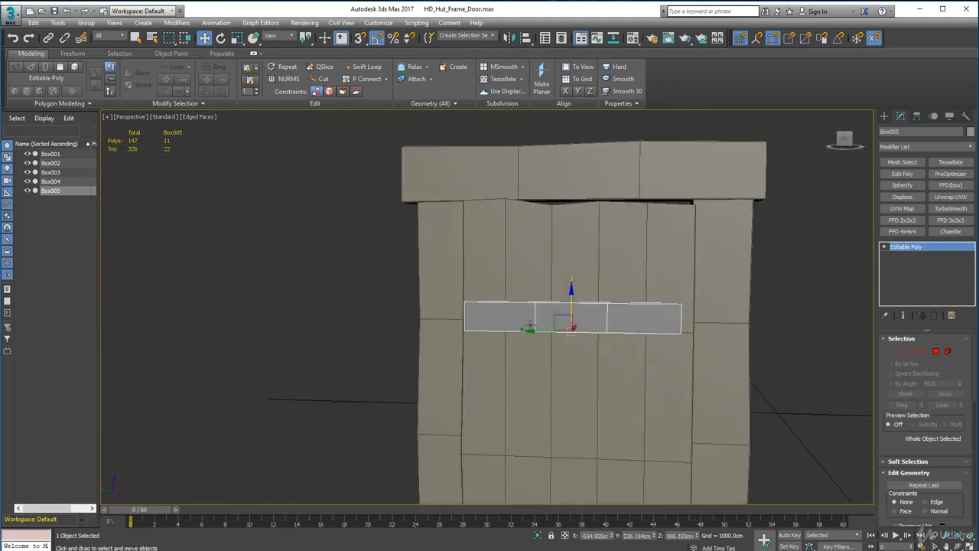
Extend the plank's short end by moving its four end vertices along Y to the edge of the door.
left_click(900, 351)
left_click_drag(667, 296, 710, 375)
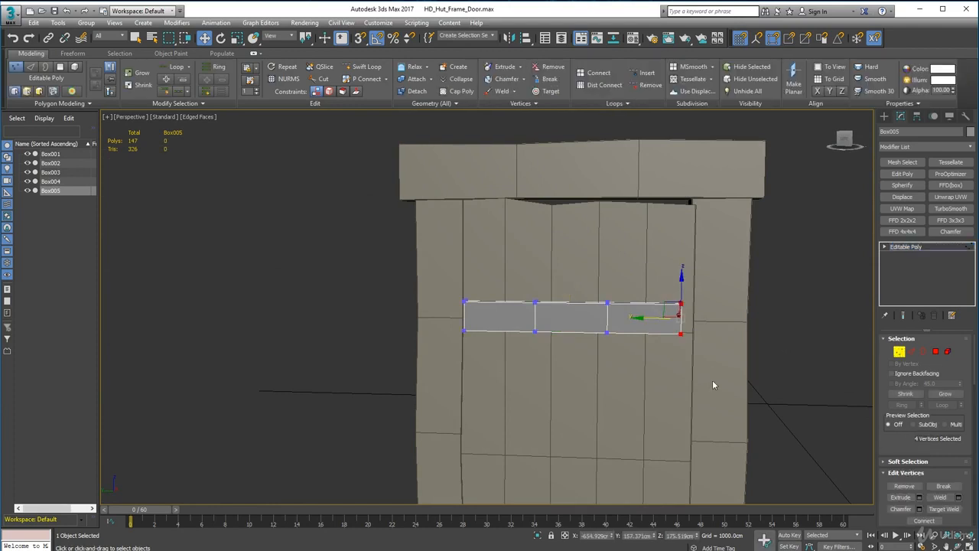
middle_click_drag(716, 372, 633, 388)
scroll(585, 376, "up", 5)
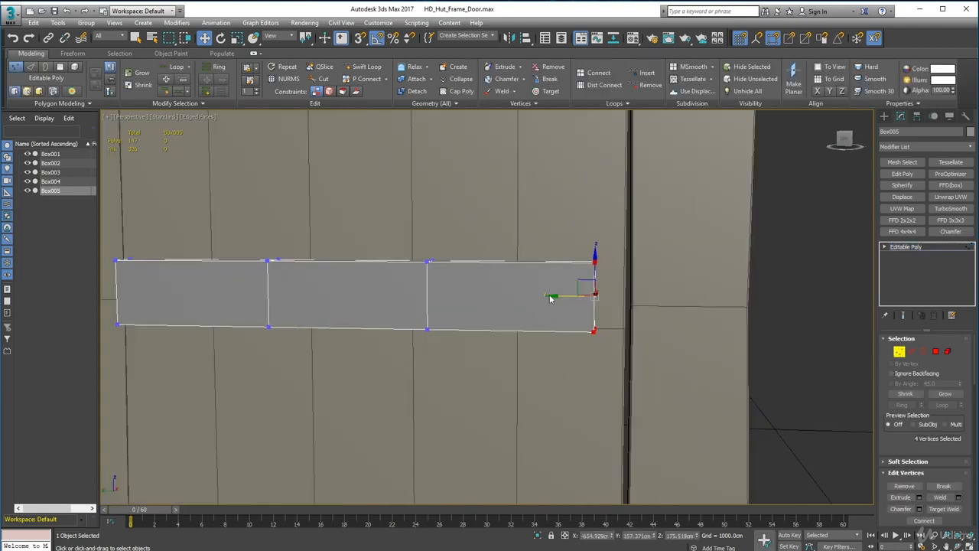
left_click_drag(552, 296, 624, 332)
key("s")
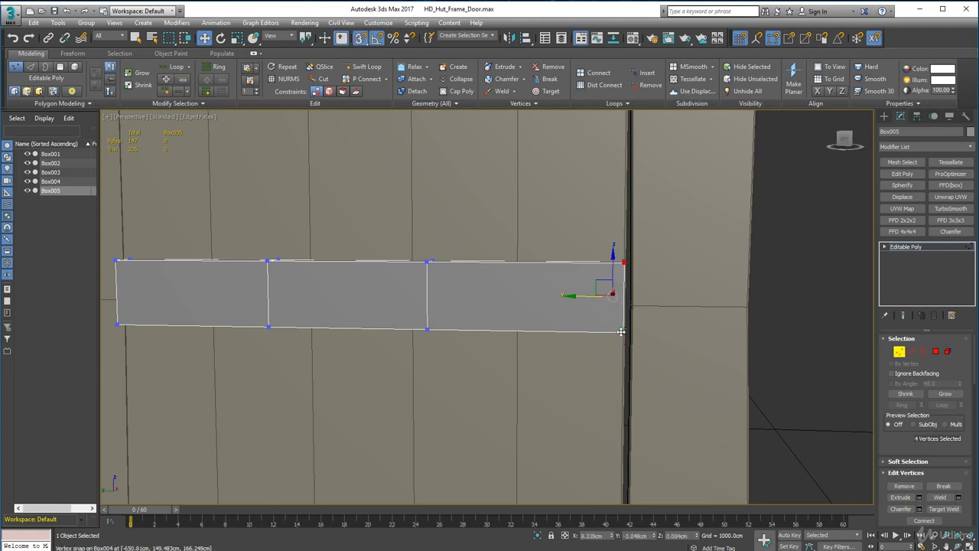
key("s")
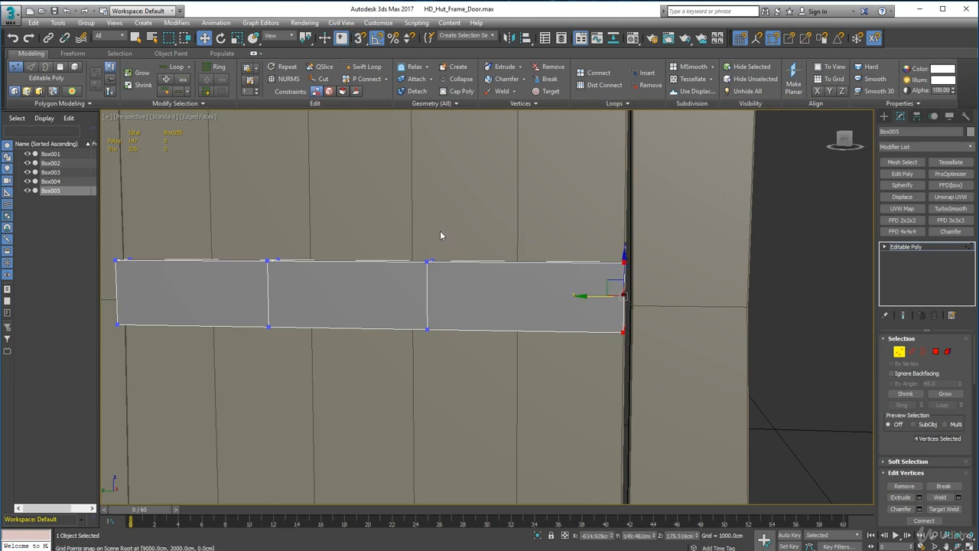
Shift the plank's eight inner vertices along Y so its three segments are evenly spaced.
left_click_drag(543, 442, 542, 438)
middle_click_drag(500, 395, 504, 403, "alt")
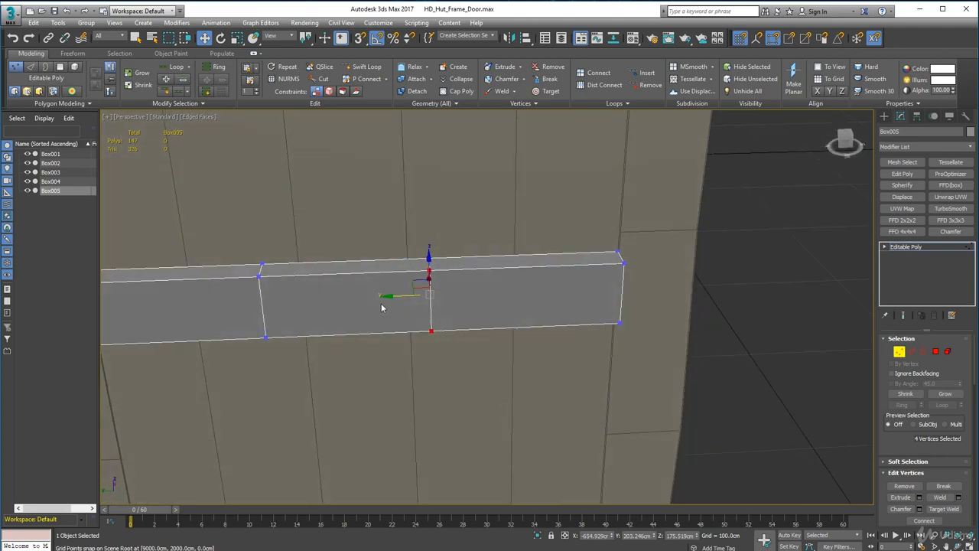
middle_click_drag(378, 322, 561, 327)
middle_click_drag(374, 345, 370, 319, "alt")
left_click_drag(651, 357, 651, 356)
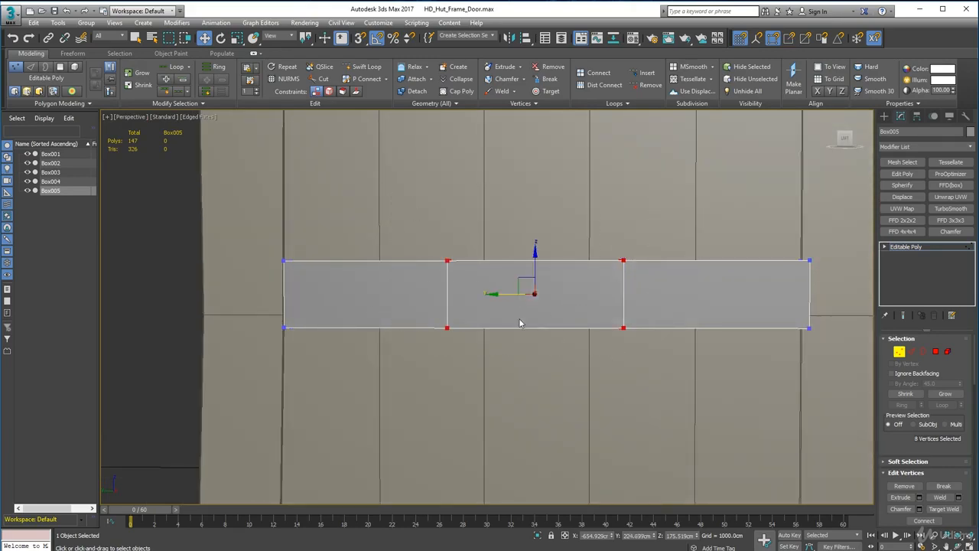
left_click_drag(492, 293, 503, 294)
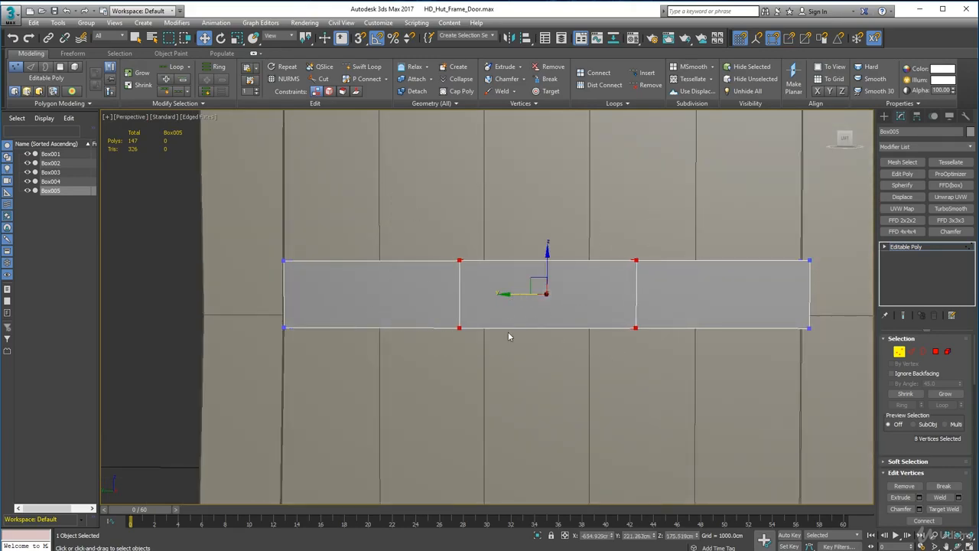
left_click(493, 361)
Select the outline edges of the plank's front face and the short depth edges at both of its ends.
middle_click_drag(493, 361, 384, 289, "alt")
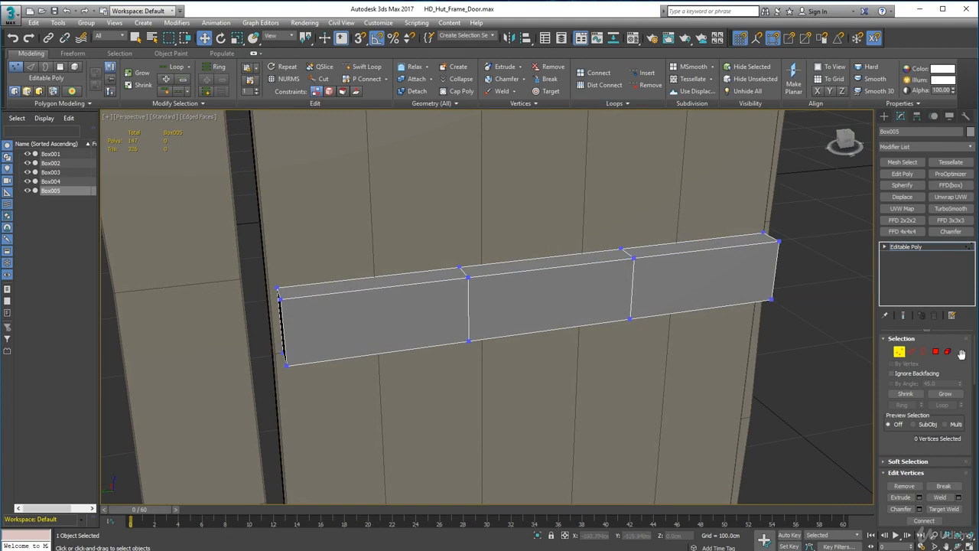
left_click(911, 351)
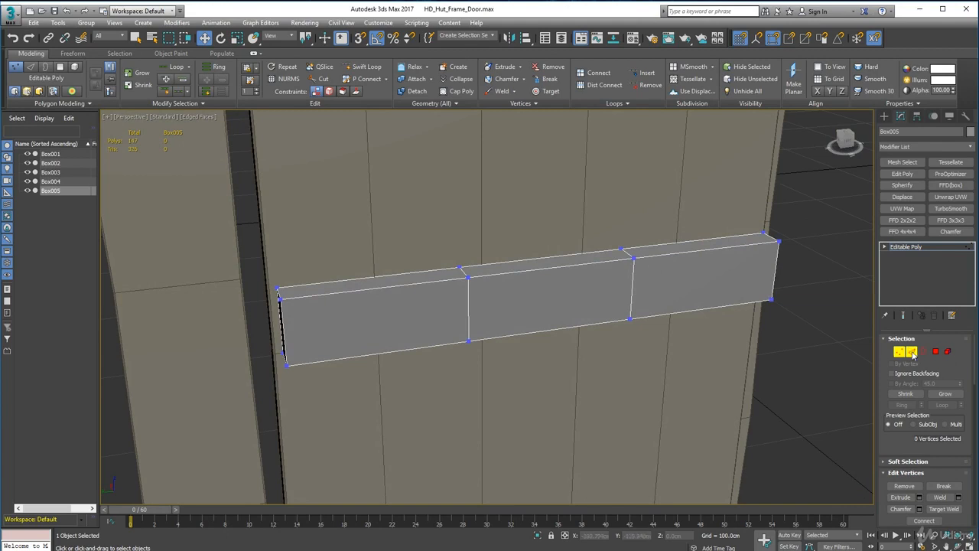
left_click(406, 286)
left_click(487, 272, "ctrl")
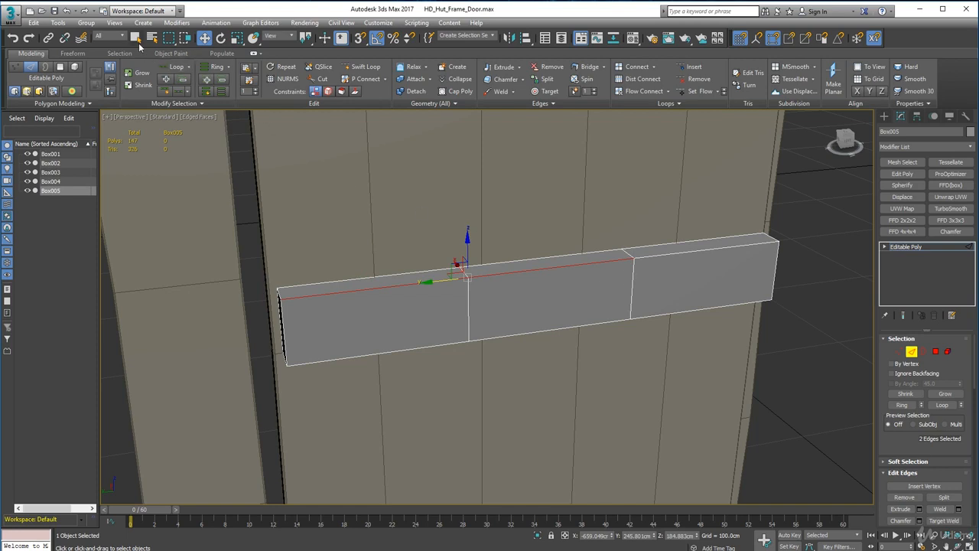
left_click(137, 39)
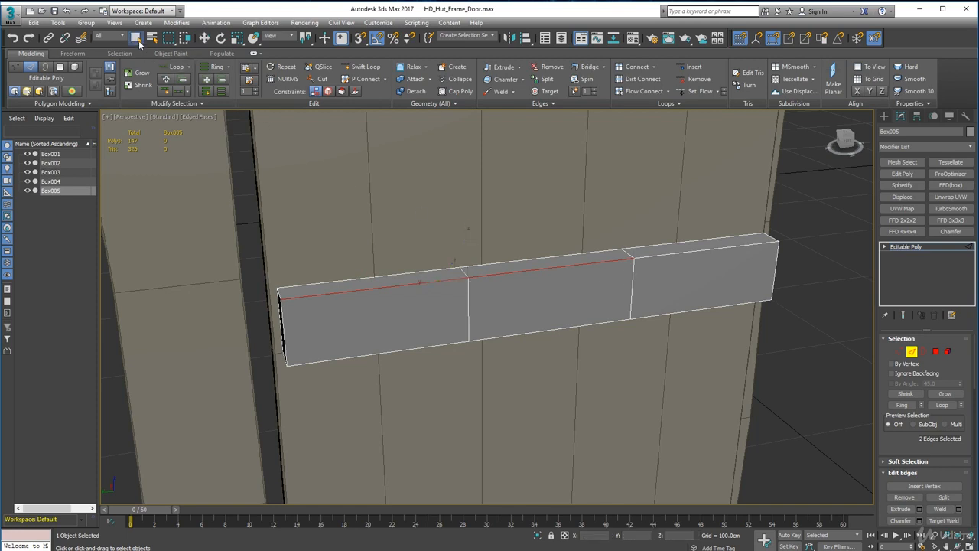
left_click(658, 255, "ctrl")
middle_click_drag(633, 370, 367, 325, "alt")
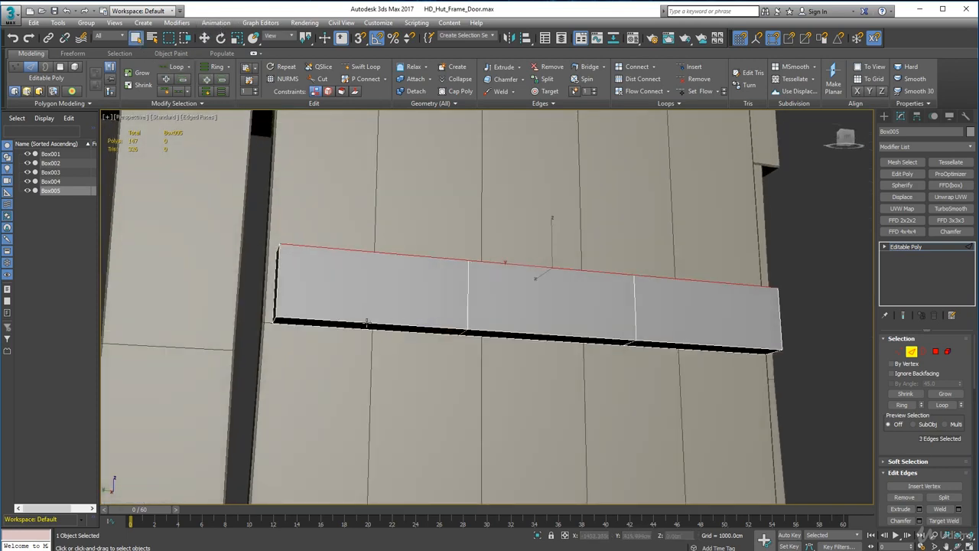
left_click(367, 324, "ctrl")
left_click(533, 332, "ctrl")
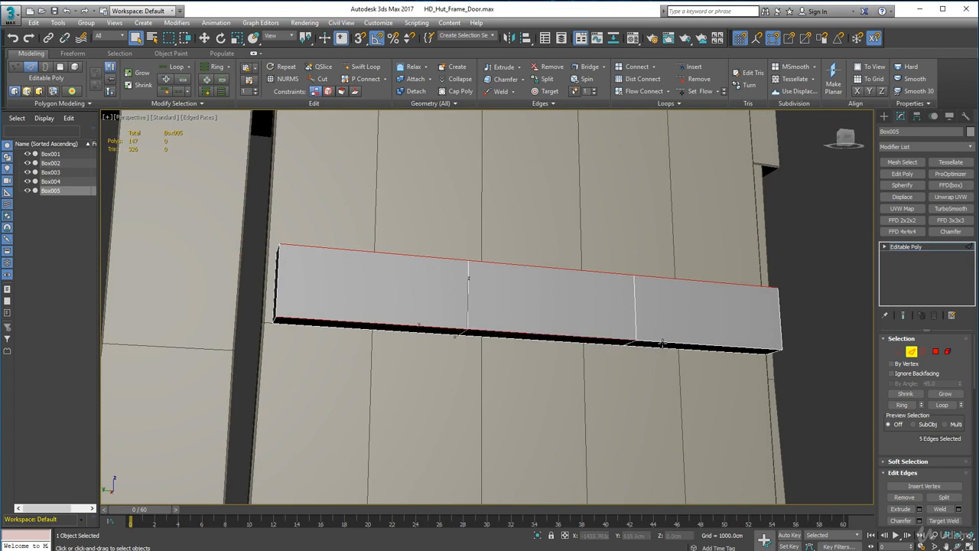
left_click(663, 344, "ctrl")
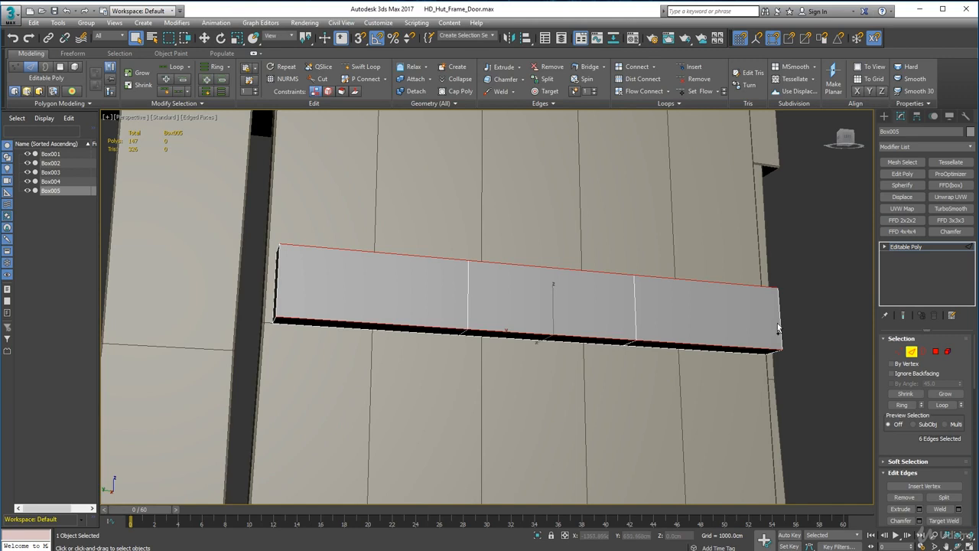
left_click(778, 325, "ctrl")
left_click(276, 299, "ctrl")
middle_click_drag(306, 357, 324, 385, "alt")
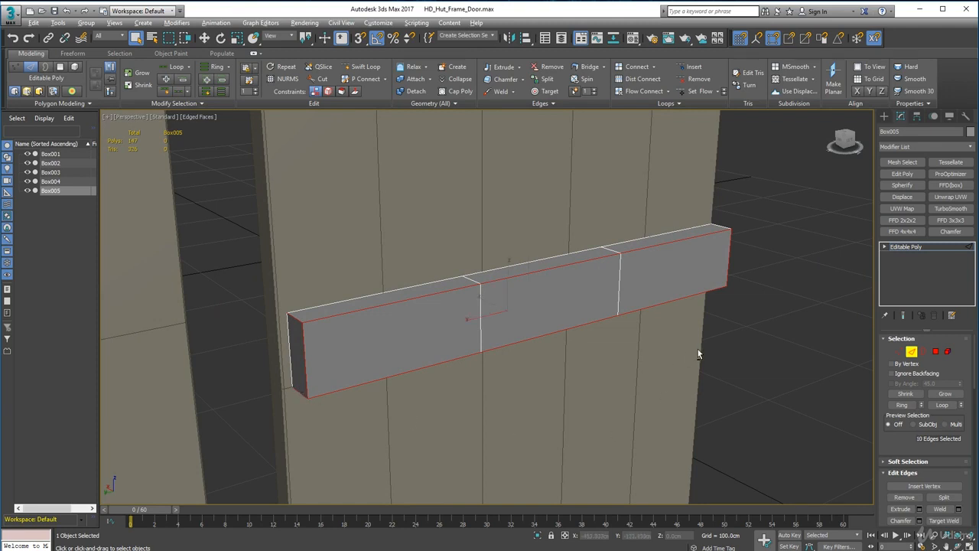
middle_click_drag(698, 354, 634, 314, "alt")
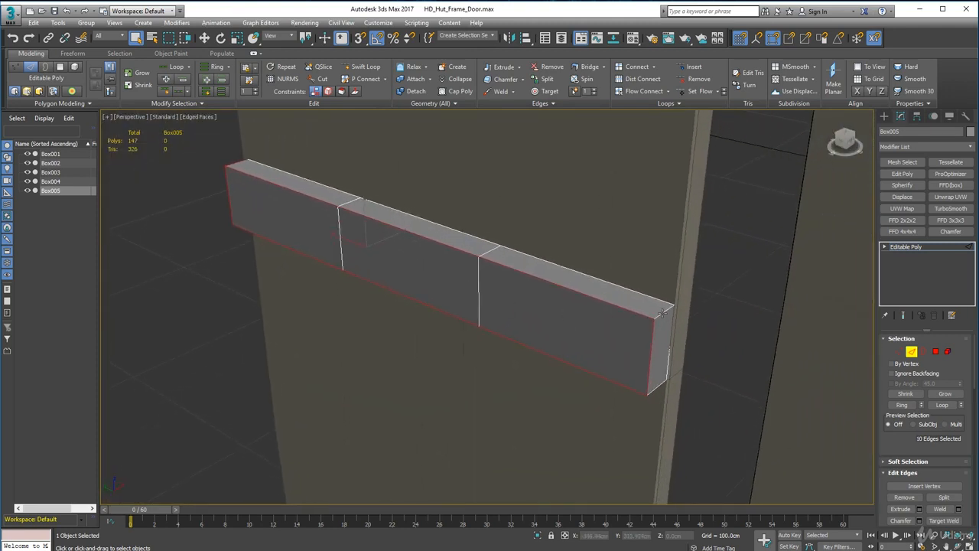
left_click(662, 312, "ctrl")
Chamfer the selected plank edges by 0.5 cm with one segment.
left_click(499, 79)
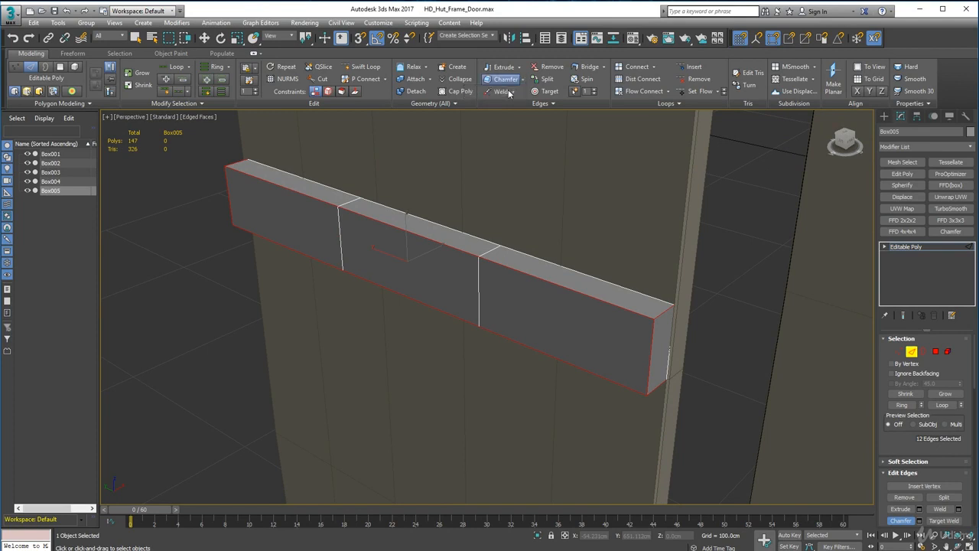
left_click(523, 81)
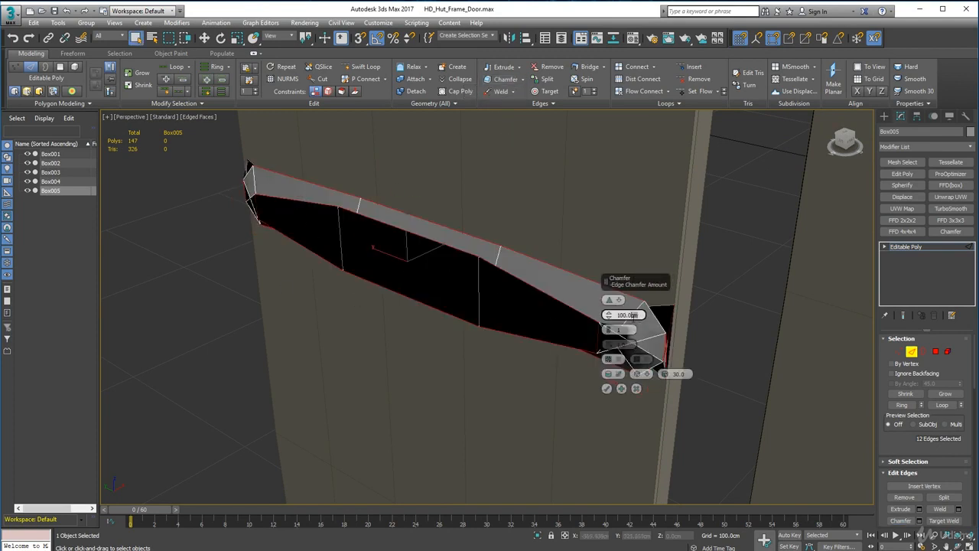
type("0.5")
key("Return")
middle_click_drag(305, 328, 392, 285, "alt")
middle_click_drag(392, 285, 489, 298)
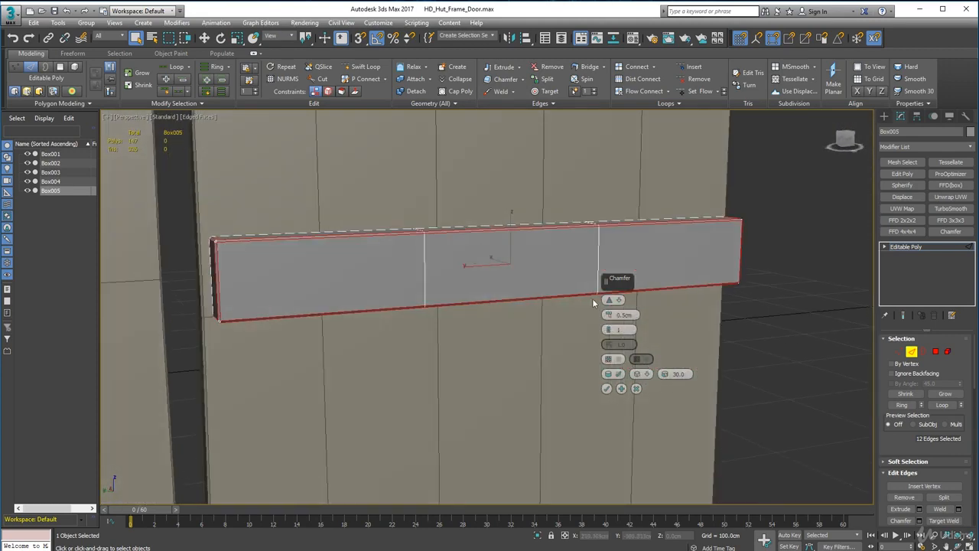
left_click(606, 388)
Thin the plank by moving all its front-face vertices about 3.9 cm along X towards the door.
middle_click_drag(608, 388, 597, 429, "alt")
key("1")
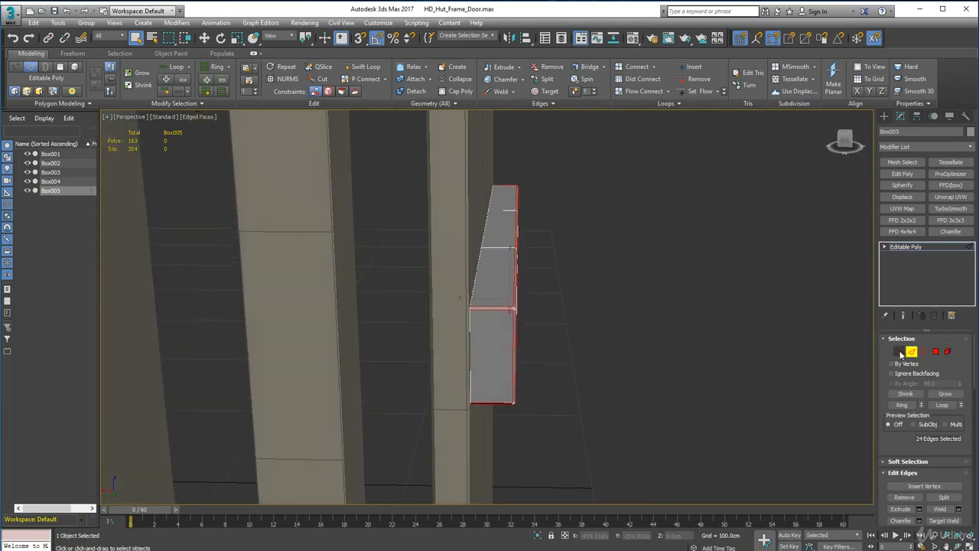
left_click_drag(524, 175, 510, 159)
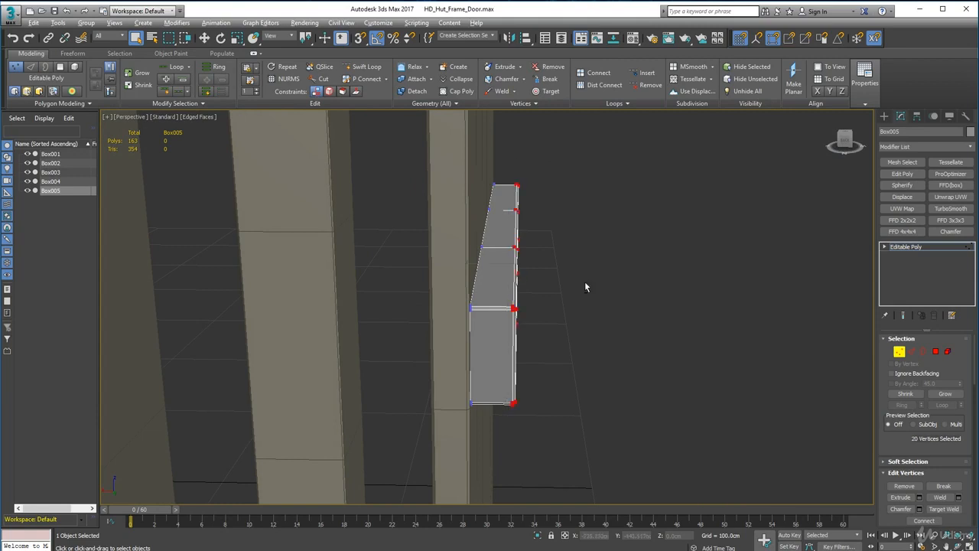
middle_click_drag(586, 284, 543, 311, "alt")
scroll(534, 306, "down", 4)
key("w")
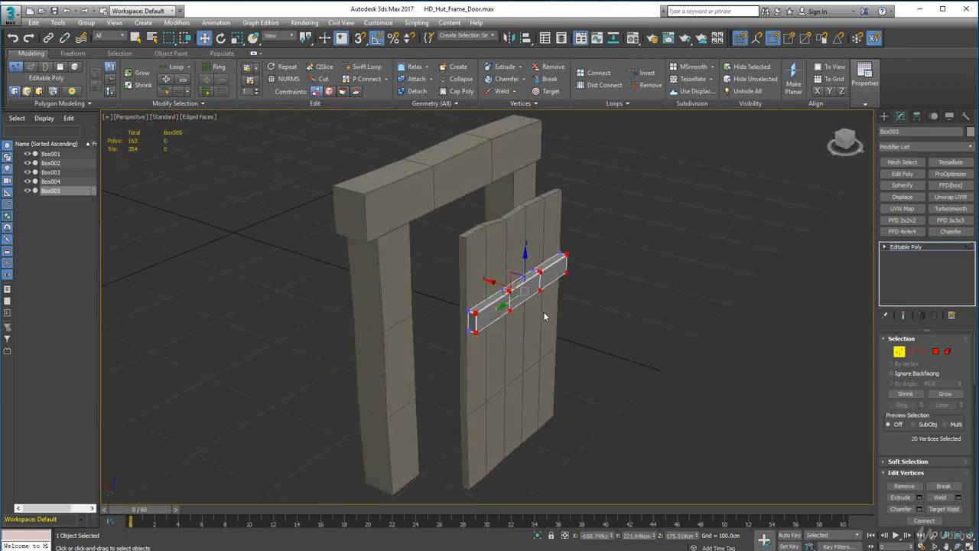
scroll(543, 311, "up", 4)
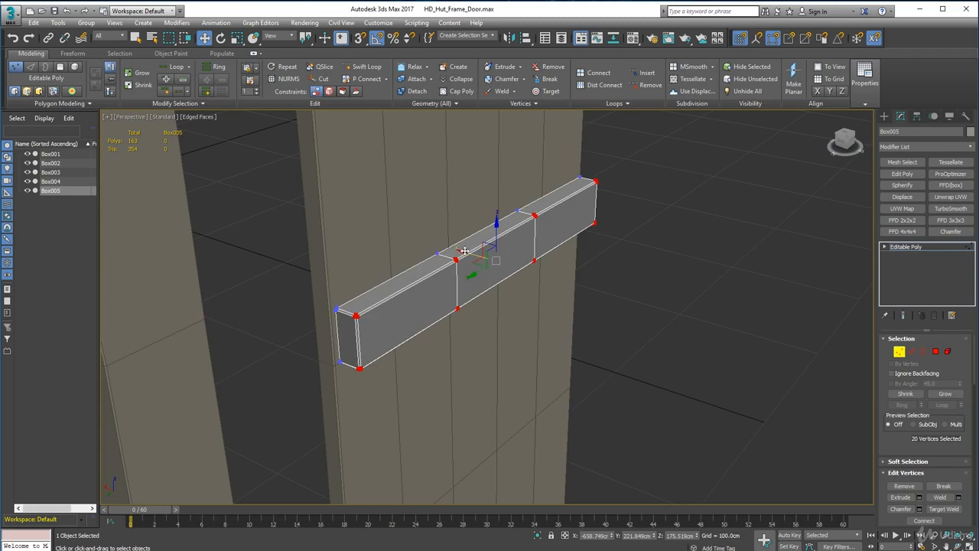
left_click_drag(464, 251, 456, 247)
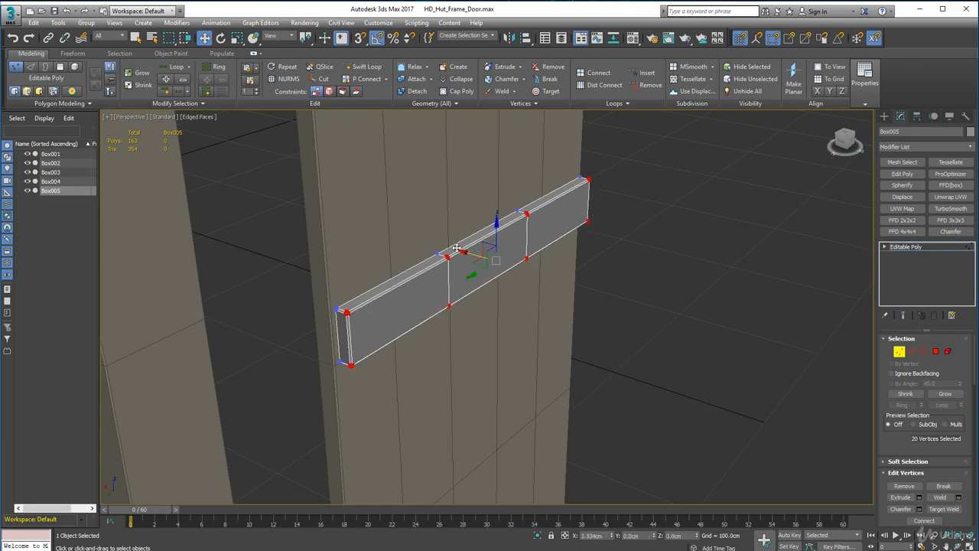
Narrow the plank by raising all its lower-edge vertices about 2.5 cm along Z.
middle_click_drag(635, 323, 564, 305, "alt")
scroll(568, 300, "down", 3)
scroll(570, 290, "down", 5)
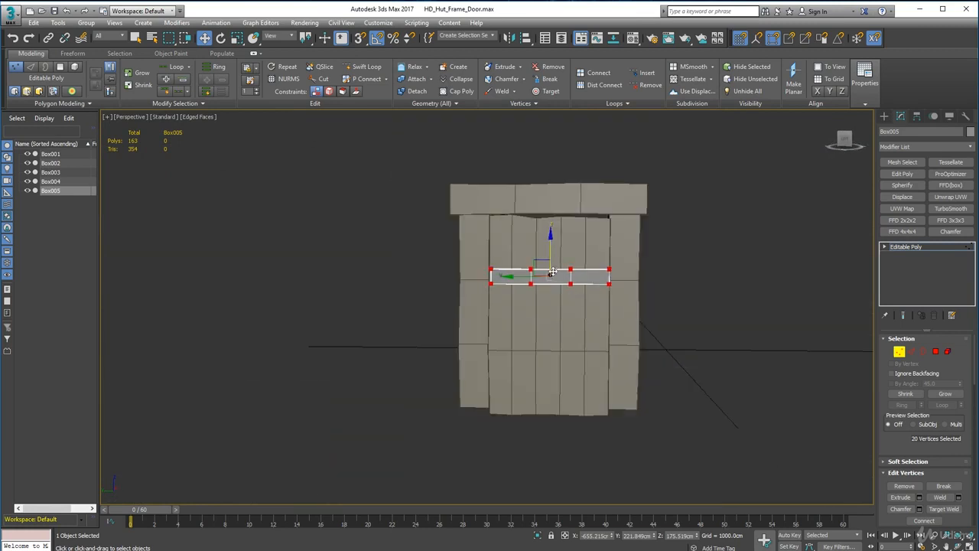
left_click_drag(469, 283, 469, 280)
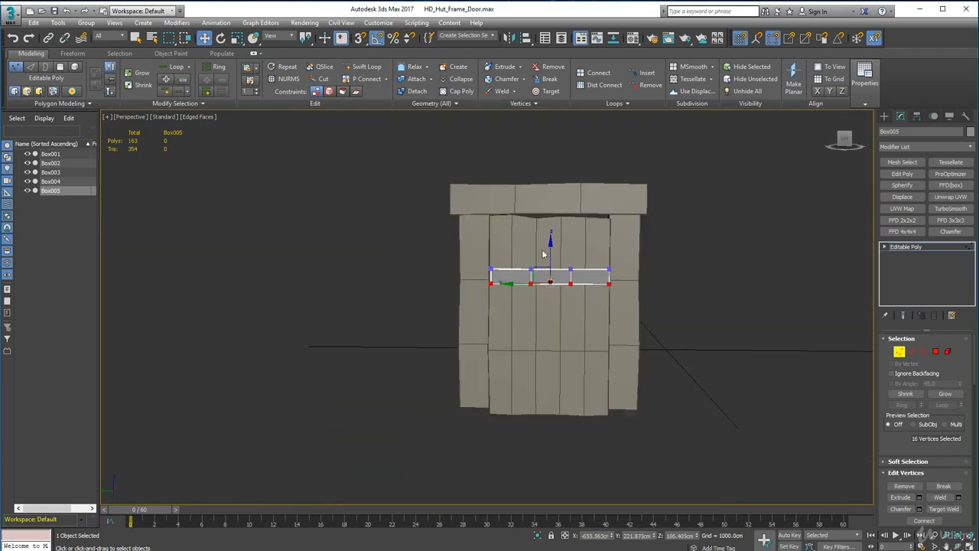
left_click_drag(550, 244, 549, 243)
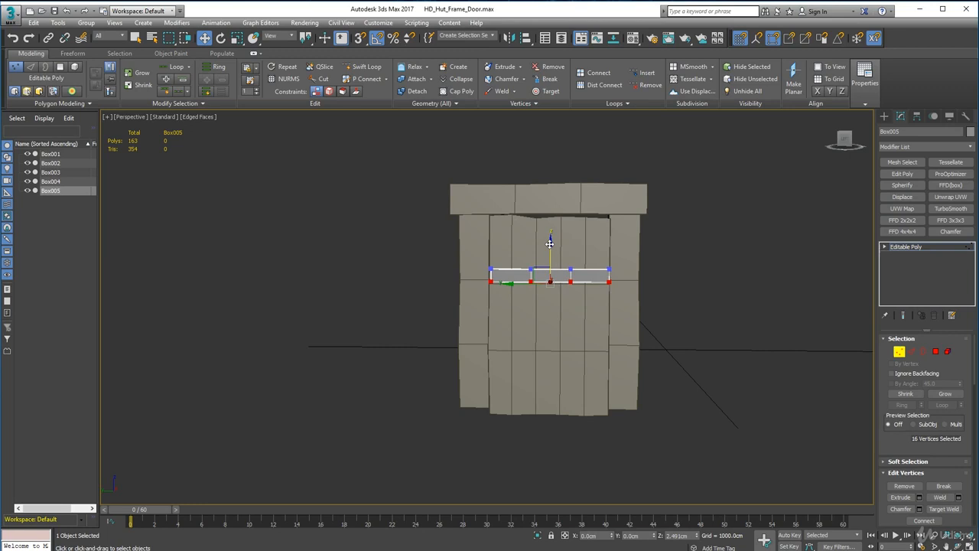
Extend the plank's end vertices along Y, using vertex snap, to line up with the door's side edge.
scroll(543, 306, "up", 5)
middle_click_drag(543, 306, 420, 291, "alt")
left_click_drag(400, 207, 458, 284)
middle_click_drag(458, 283, 525, 332)
scroll(474, 298, "up", 6)
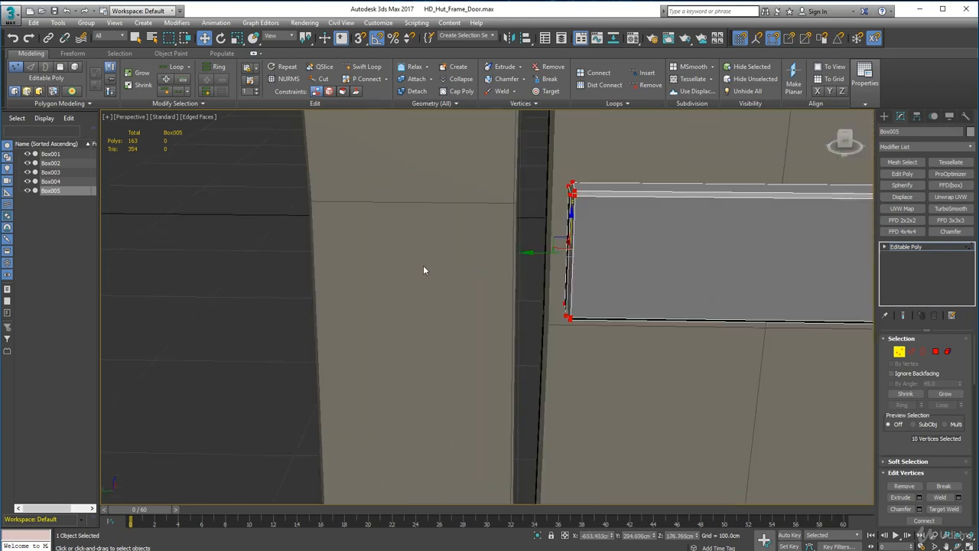
left_click_drag(528, 253, 521, 253)
middle_click_drag(543, 314, 556, 322, "alt")
key("s")
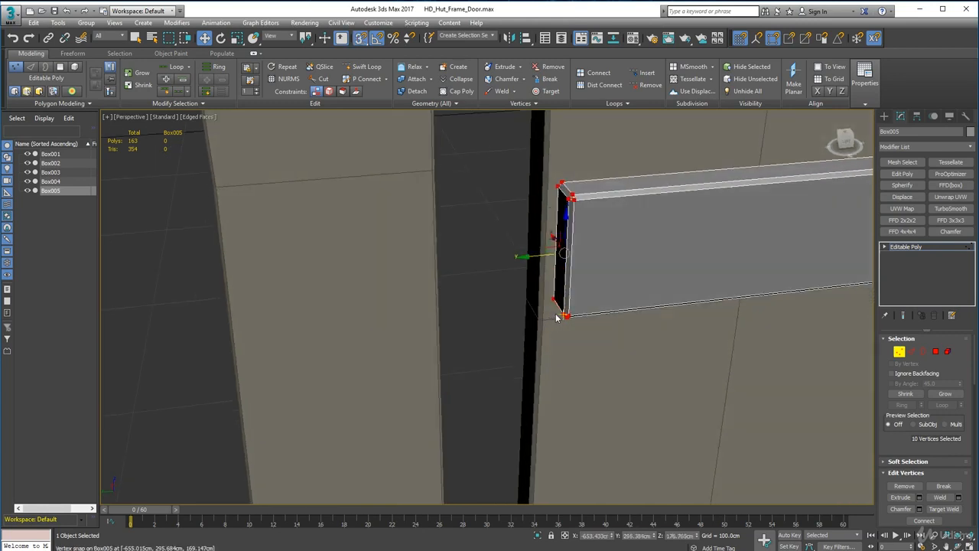
left_click_drag(554, 298, 550, 316)
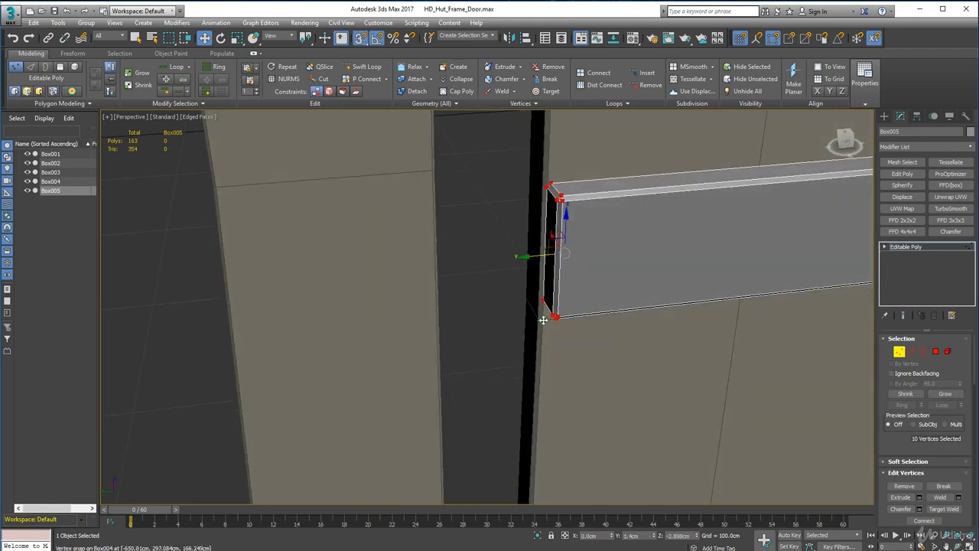
middle_click_drag(542, 319, 589, 354, "alt")
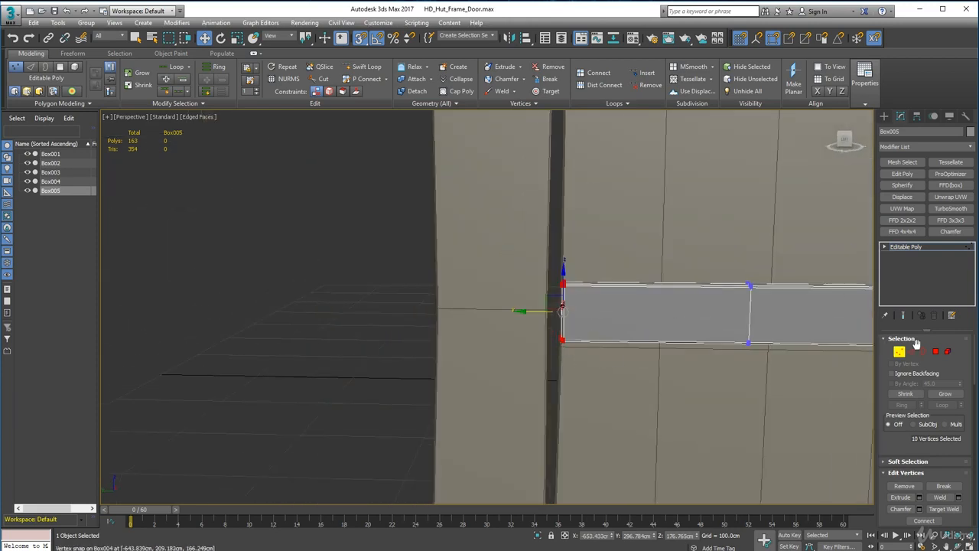
left_click(902, 351)
Turn snapping off and slightly lower the plank's inner vertex column nearest the snapped end.
scroll(699, 415, "down", 4)
middle_click_drag(700, 414, 546, 344)
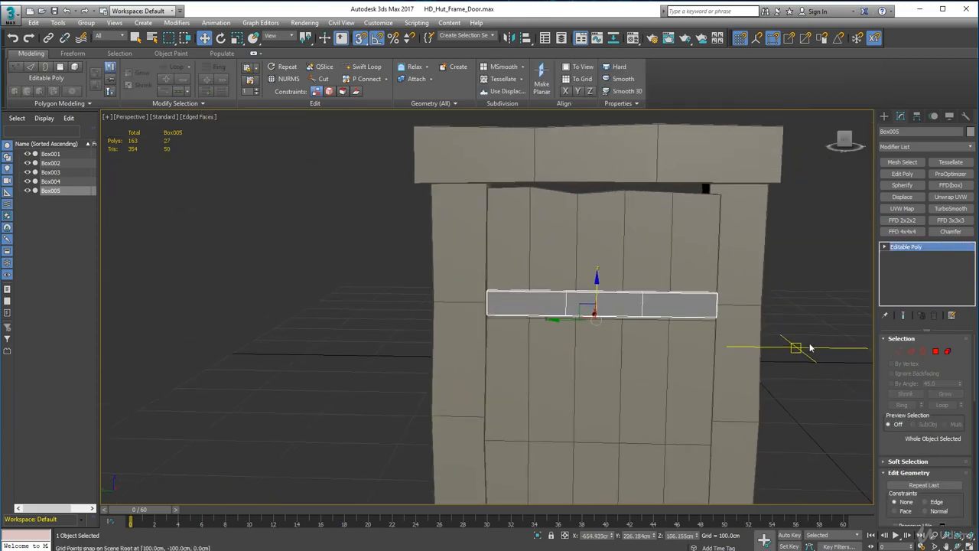
left_click(786, 352)
key("s")
mouse_move(718, 346)
middle_mouse_down("alt")
mouse_move(719, 322)
mouse_move(712, 344)
middle_mouse_up("alt")
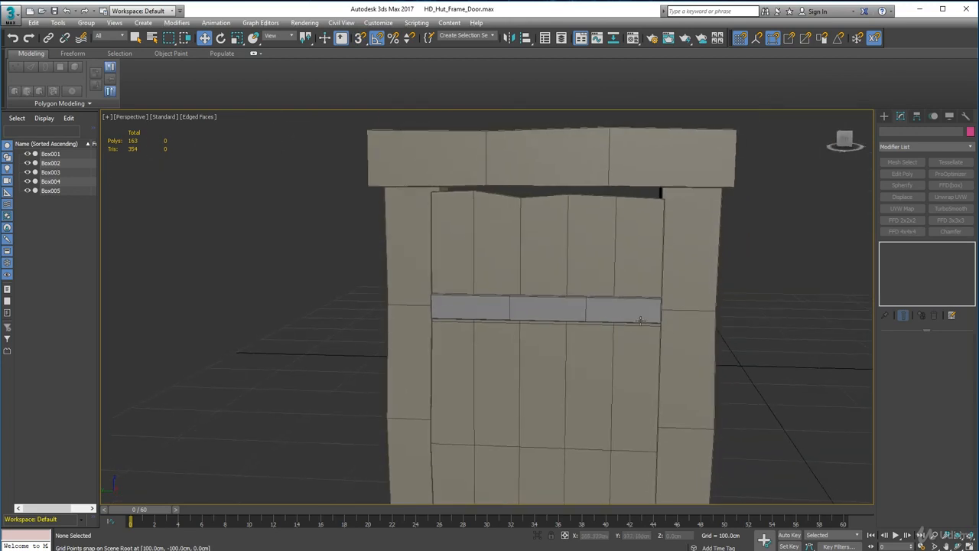
left_click(640, 319)
left_click(899, 351)
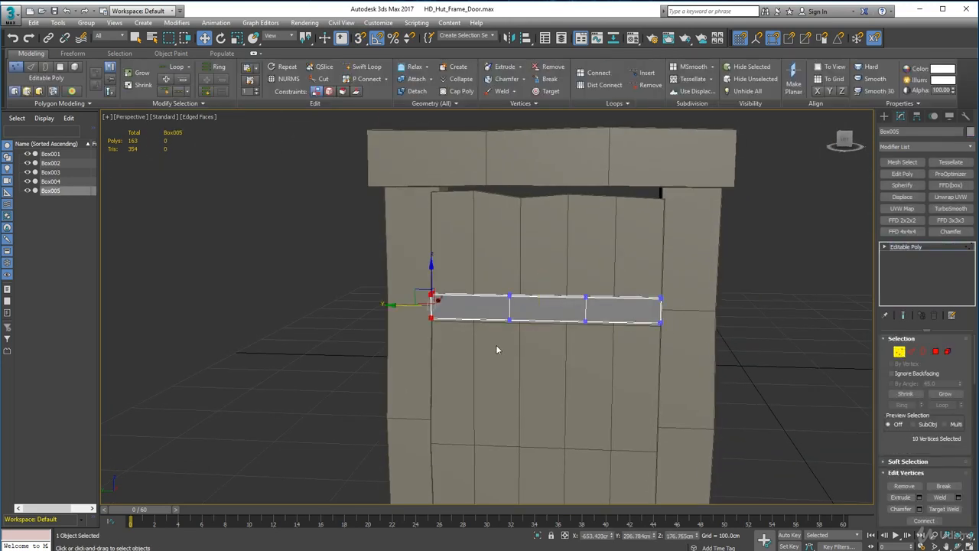
scroll(498, 349, "up", 5)
left_click_drag(562, 285, 564, 287)
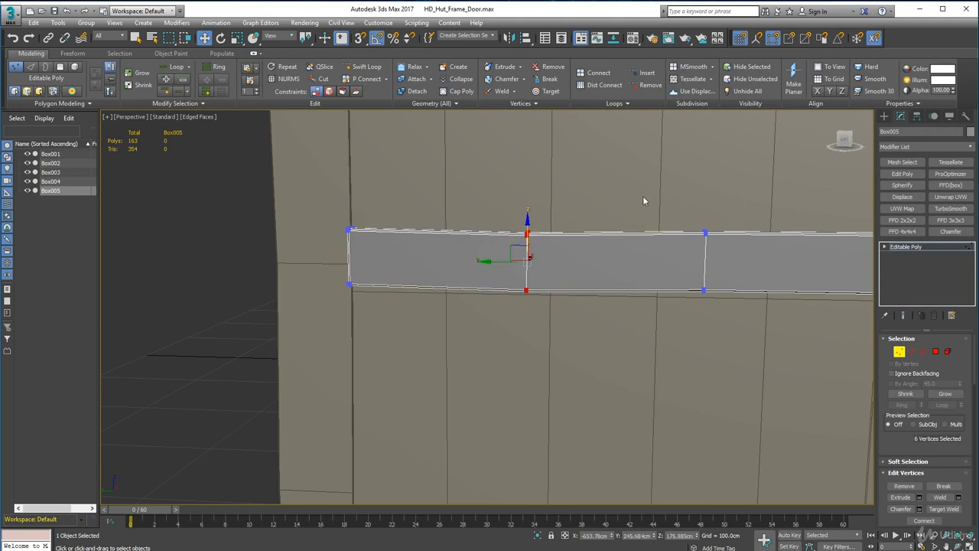
Raise the plank's other inner vertex column about 0.4 cm along Z and finish the vertex editing.
left_click_drag(645, 201, 742, 330)
middle_click_drag(742, 331, 633, 342)
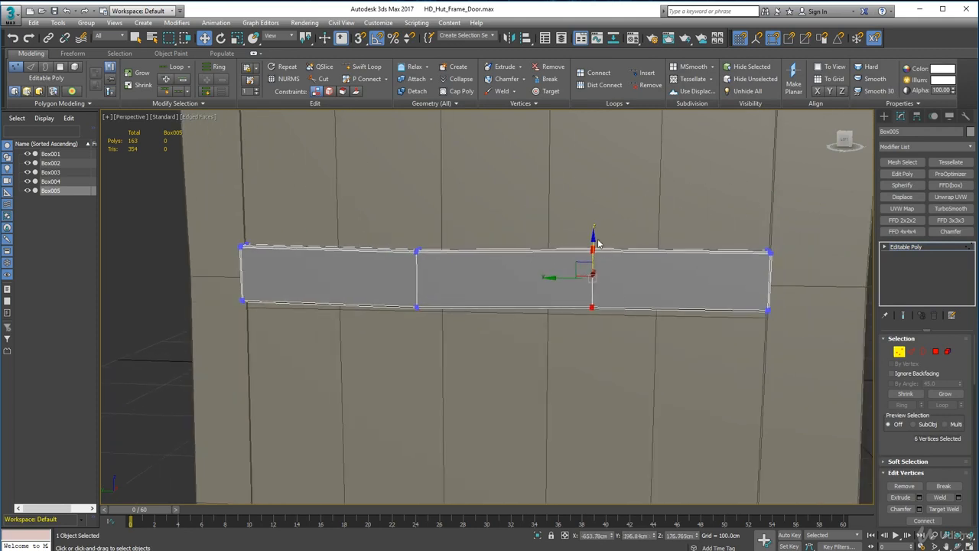
left_click_drag(592, 238, 592, 234)
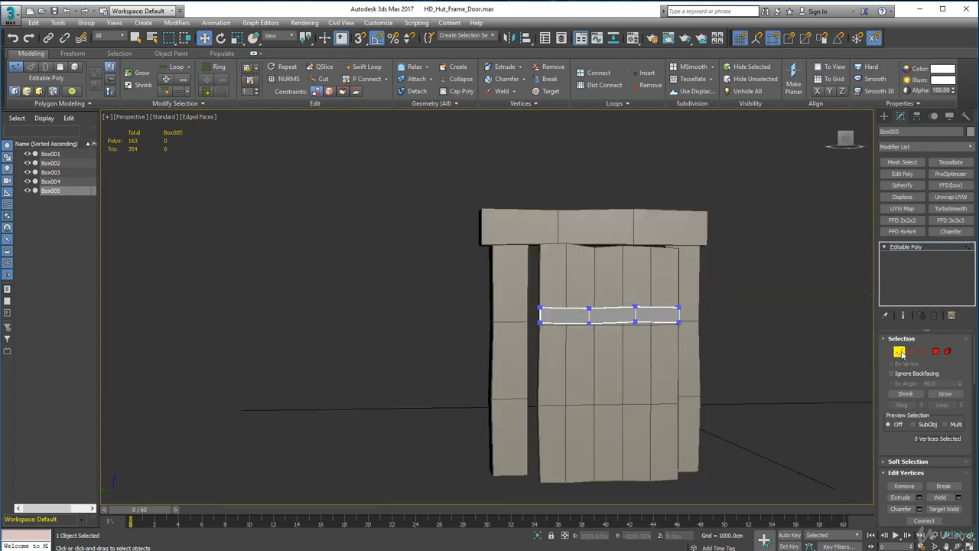
left_click(901, 353)
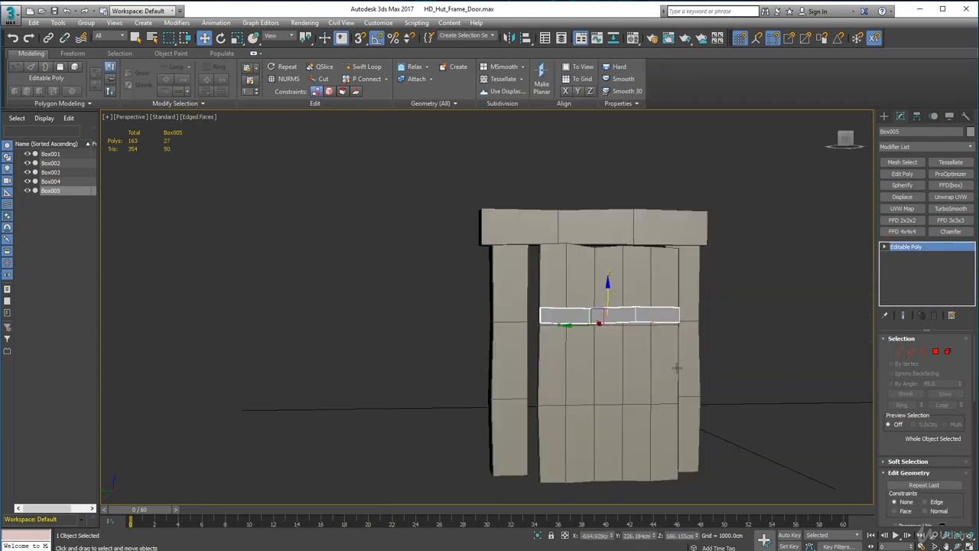
middle_click_drag(674, 367, 763, 382, "alt")
left_click(808, 375)
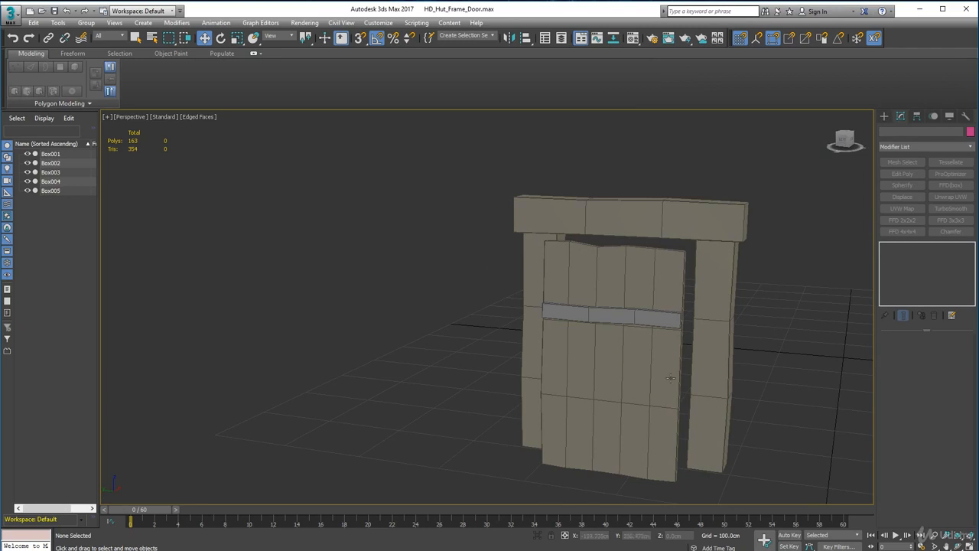
Change the cross plank's object colour to the same grey-brown as the door and frame.
middle_click_drag(669, 378, 627, 350, "alt")
left_click(610, 353)
scroll(556, 309, "up", 3)
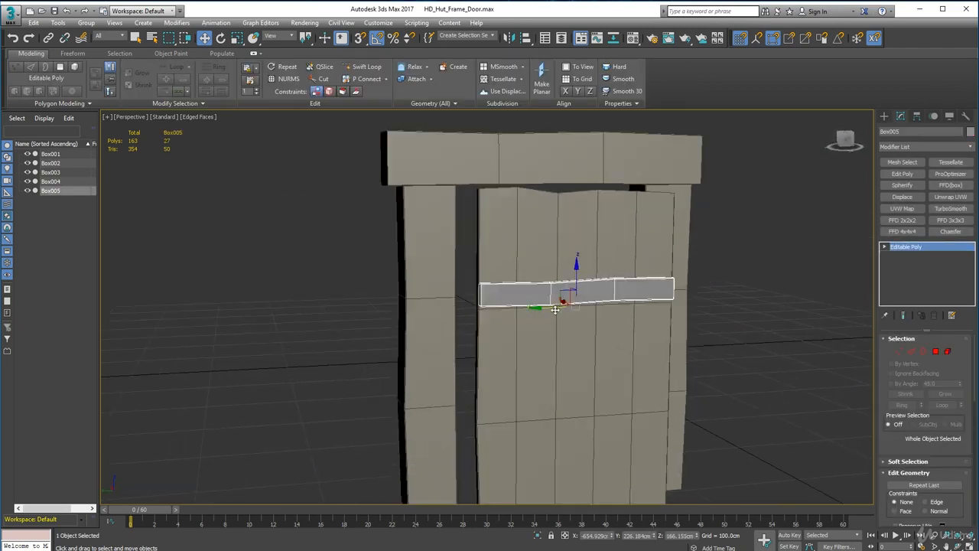
left_click(969, 132)
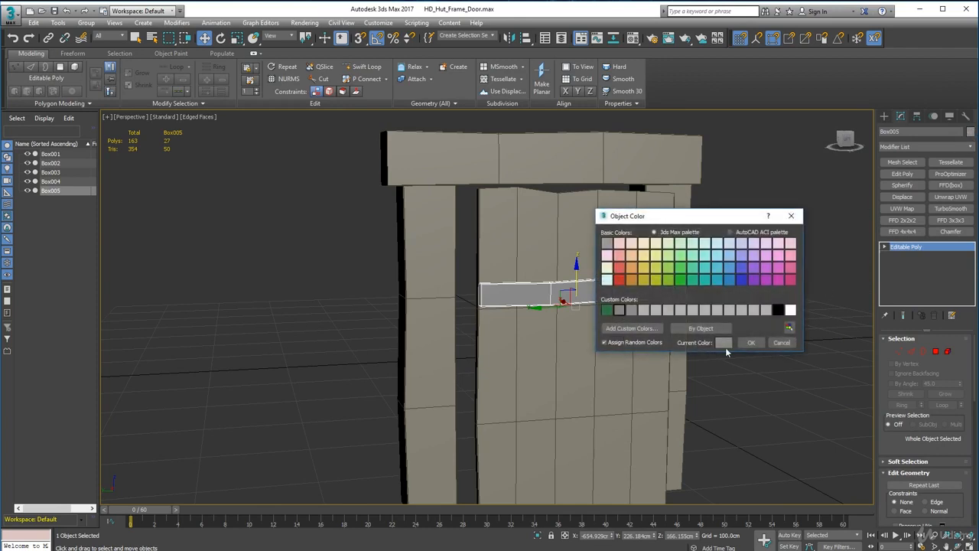
left_click(751, 342)
middle_click_drag(596, 353, 773, 356, "alt")
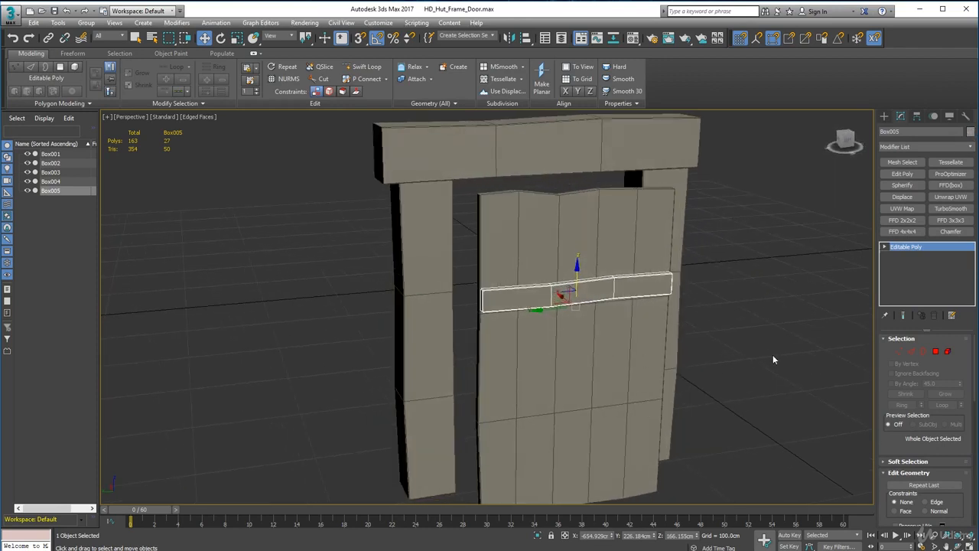
Copy the cross plank about 103 cm straight down to the lower part of the door as one independent copy.
left_click(773, 356)
left_click(607, 290)
mouse_move(577, 266)
left_mouse_down("shift")
mouse_move(573, 348)
mouse_move(590, 398)
left_mouse_up("shift")
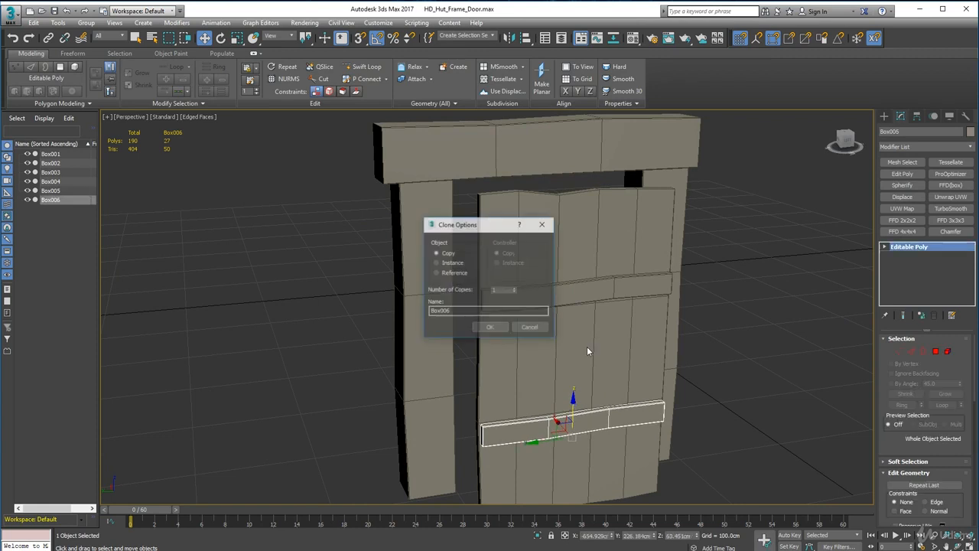
left_click(478, 330)
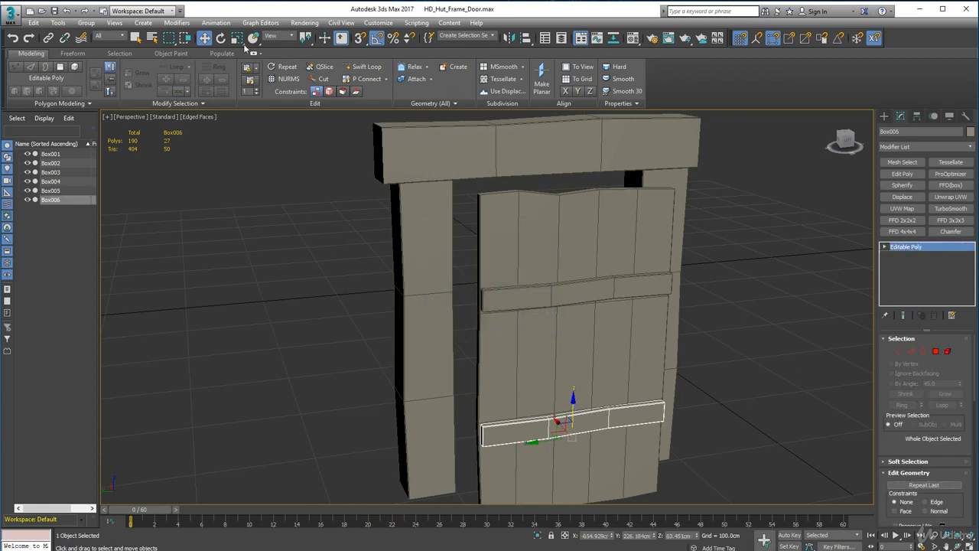
Rotate the lower cross plank 180° about X and reposition it about 23 cm higher, spanning the door's width.
left_click(221, 38)
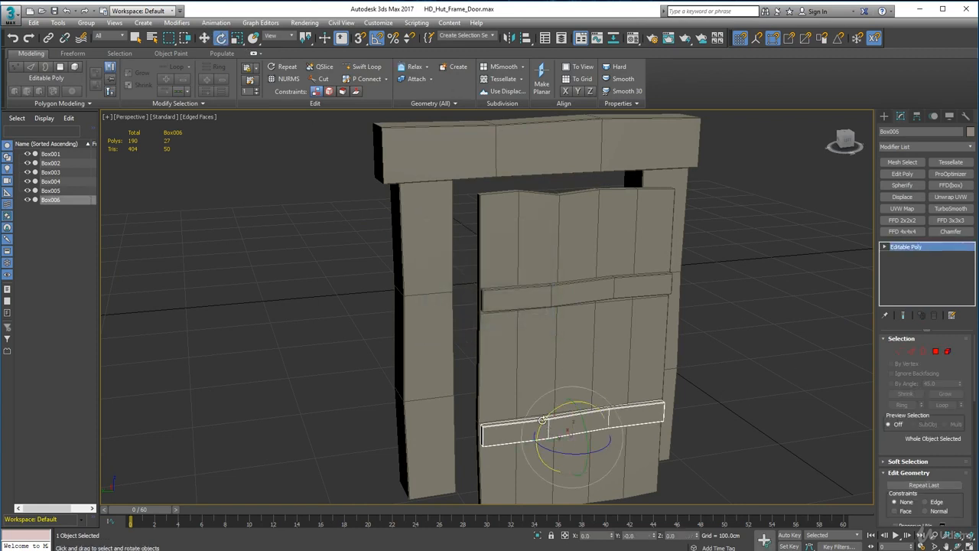
left_click_drag(542, 420, 625, 371)
key("w")
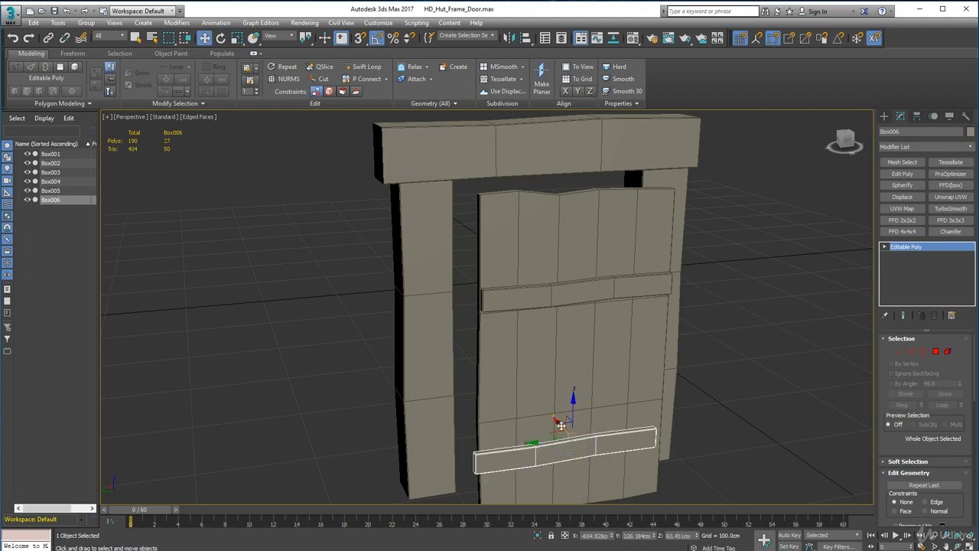
middle_click_drag(576, 467, 570, 428, "alt")
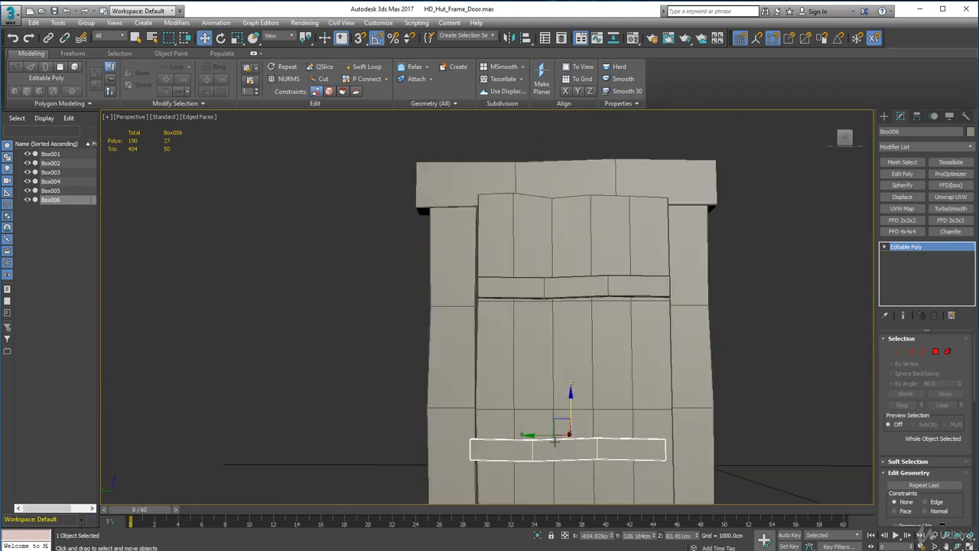
left_click_drag(568, 408, 565, 391)
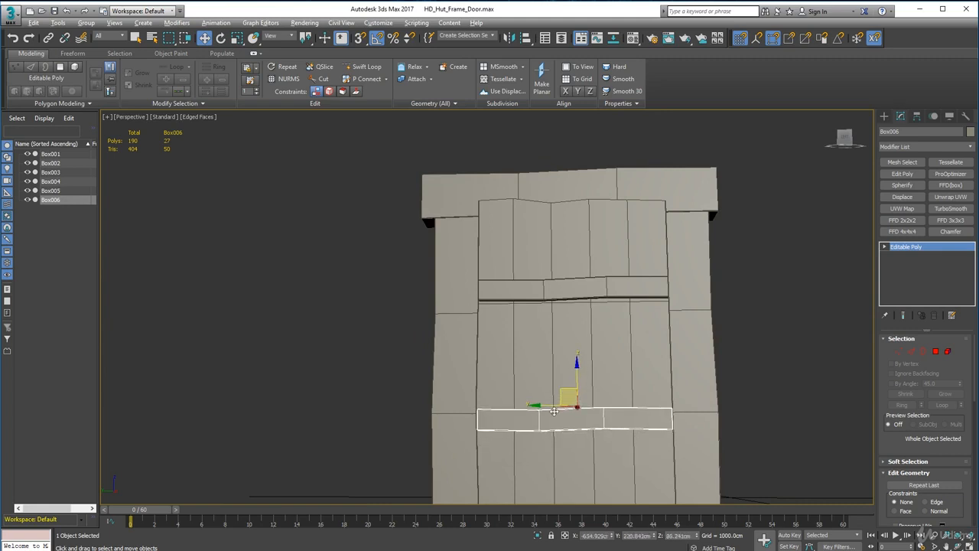
middle_click_drag(554, 412, 560, 427, "alt")
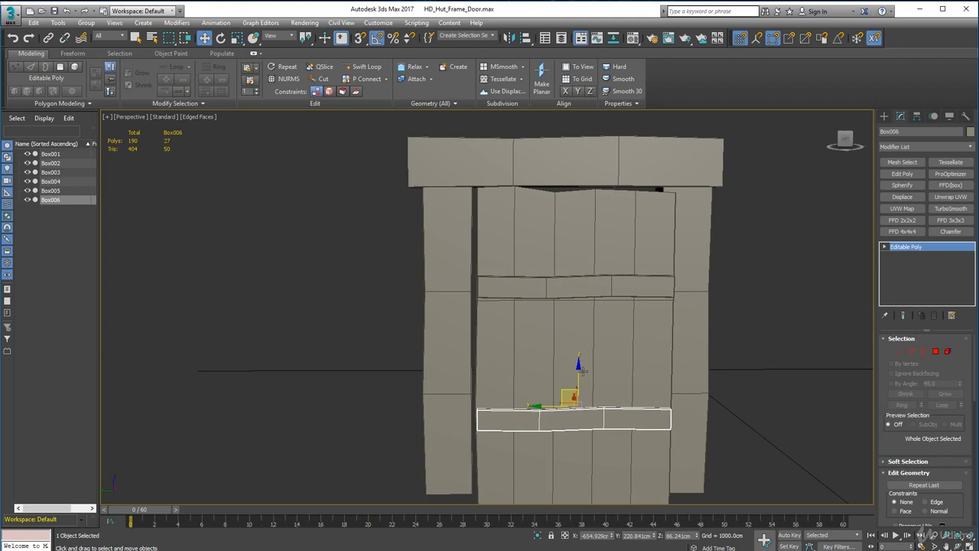
Copy the lower cross plank about 53 cm up and rotate the copy 30° about X to form a diagonal brace.
left_click_drag(582, 371, 572, 299, "shift")
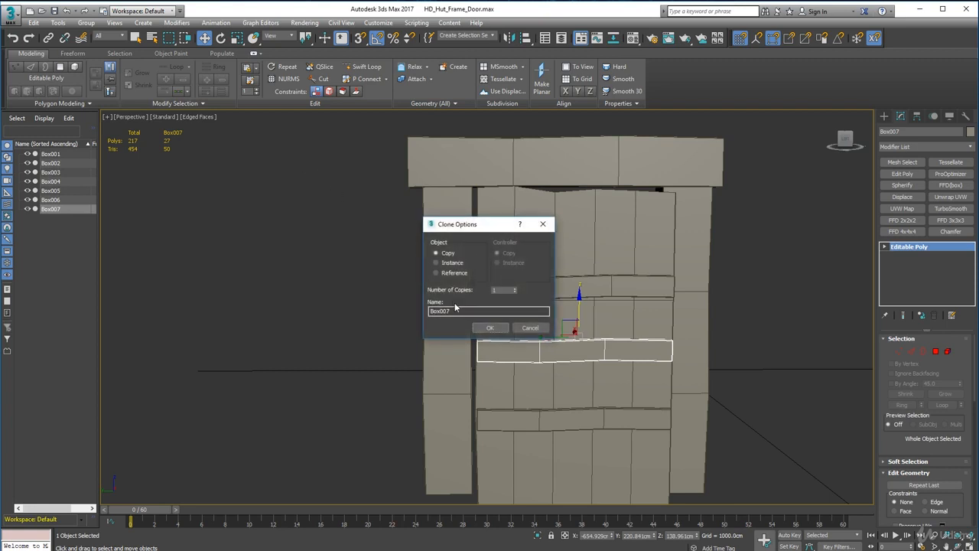
left_click(489, 328)
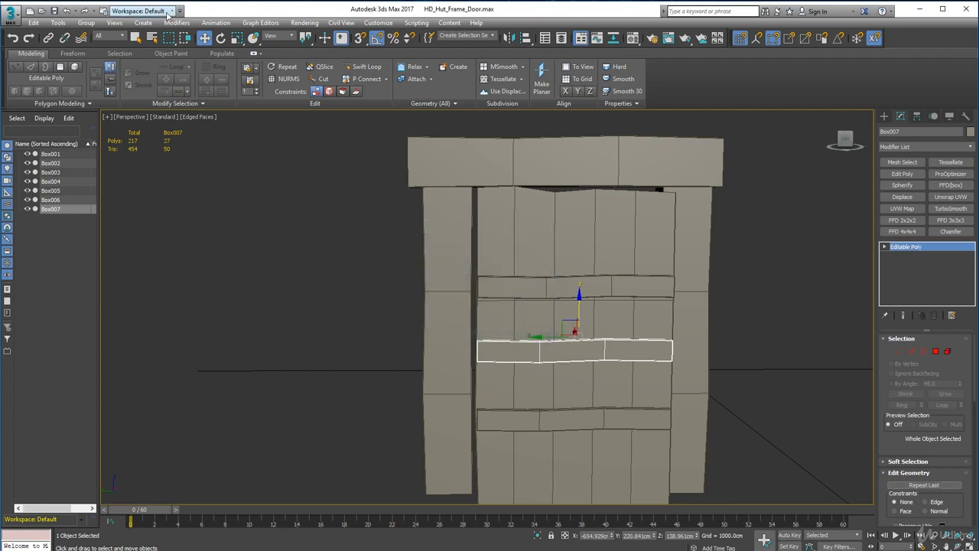
left_click(221, 38)
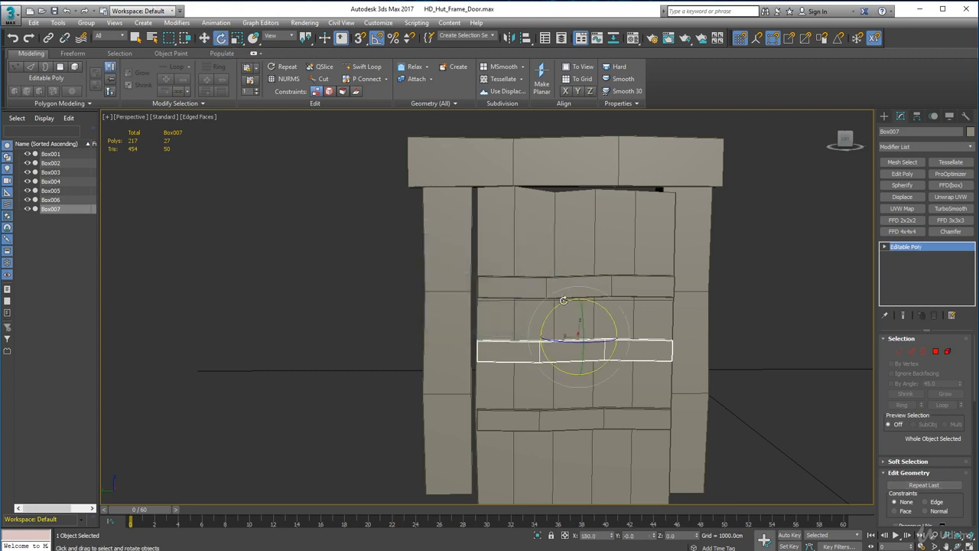
mouse_move(563, 300)
left_mouse_down()
mouse_move(541, 303)
mouse_move(550, 303)
left_mouse_up()
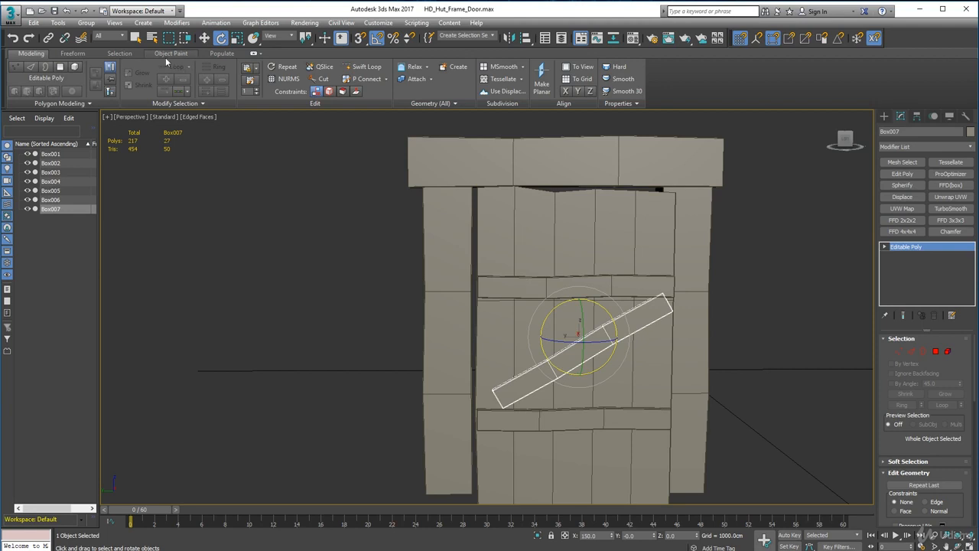
Move the diagonal brace about 11.4 cm along Y and 14.8 cm down, fitting its lower corner to the lower plank's upper outer corner.
left_click(204, 40)
scroll(395, 309, "up", 5)
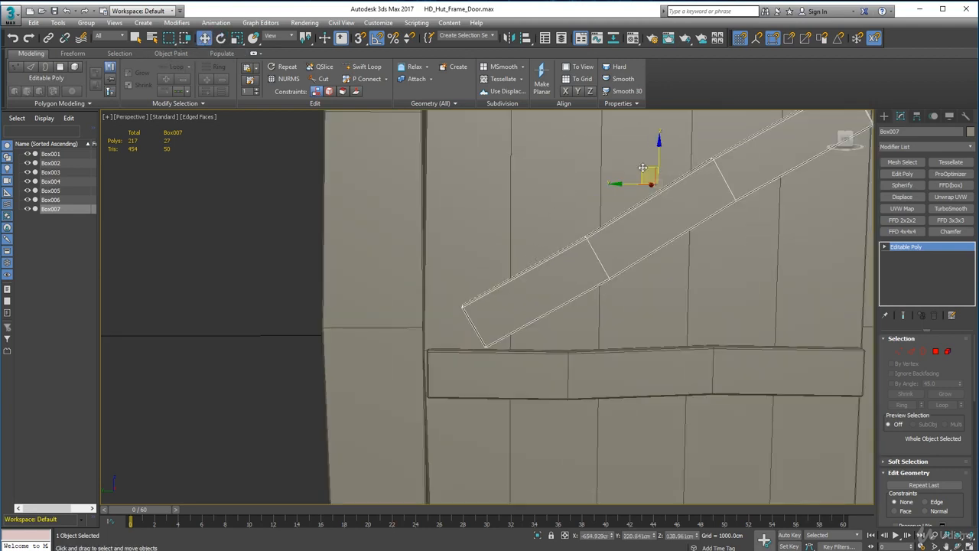
left_click_drag(640, 168, 607, 212)
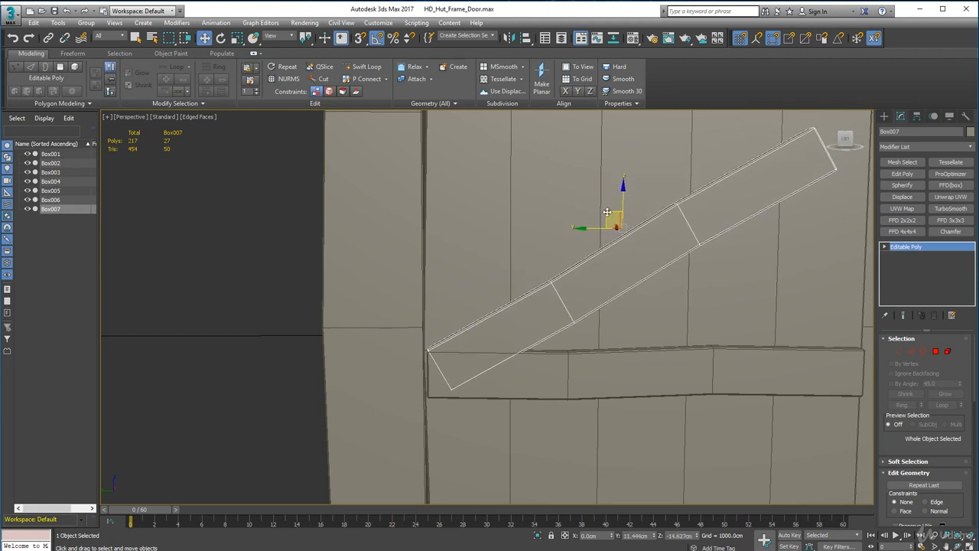
Move the underside vertices at the brace's lower end inward and up onto the lower cross plank's top edge.
left_click(899, 351)
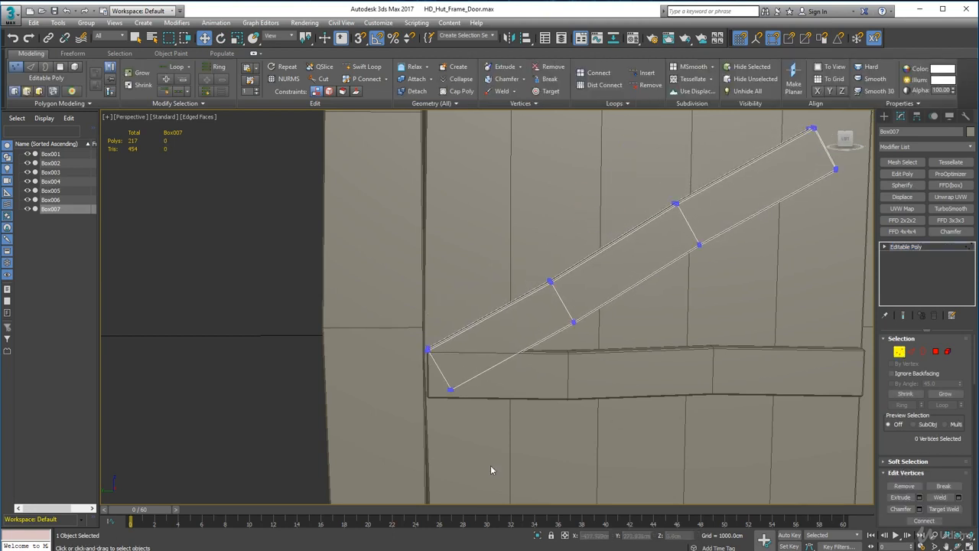
left_click_drag(443, 372, 498, 335)
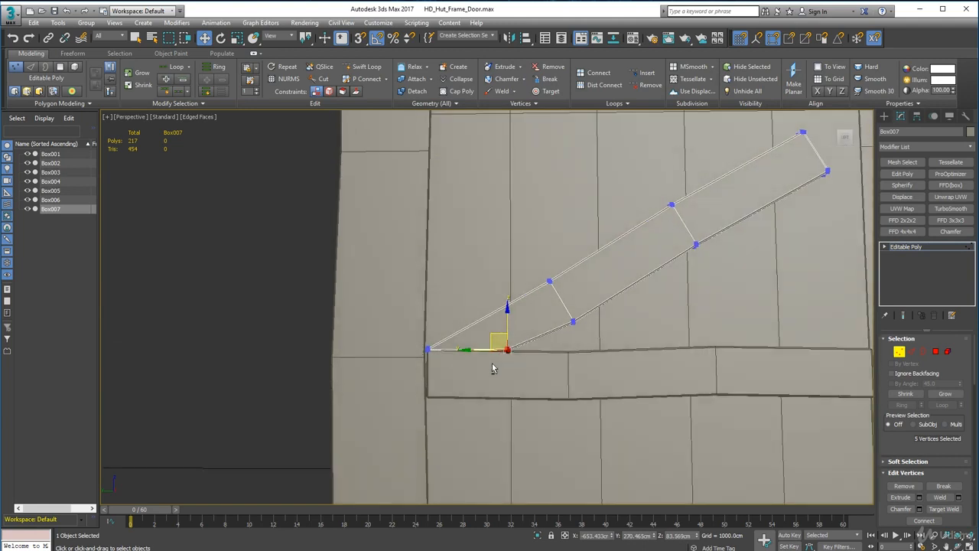
scroll(492, 363, "up", 5)
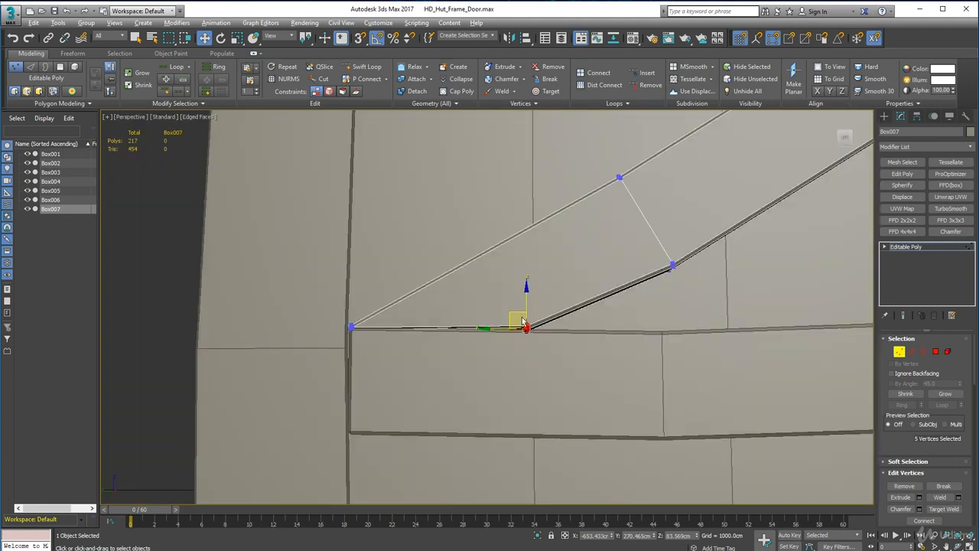
middle_click_drag(523, 323, 524, 322, "alt")
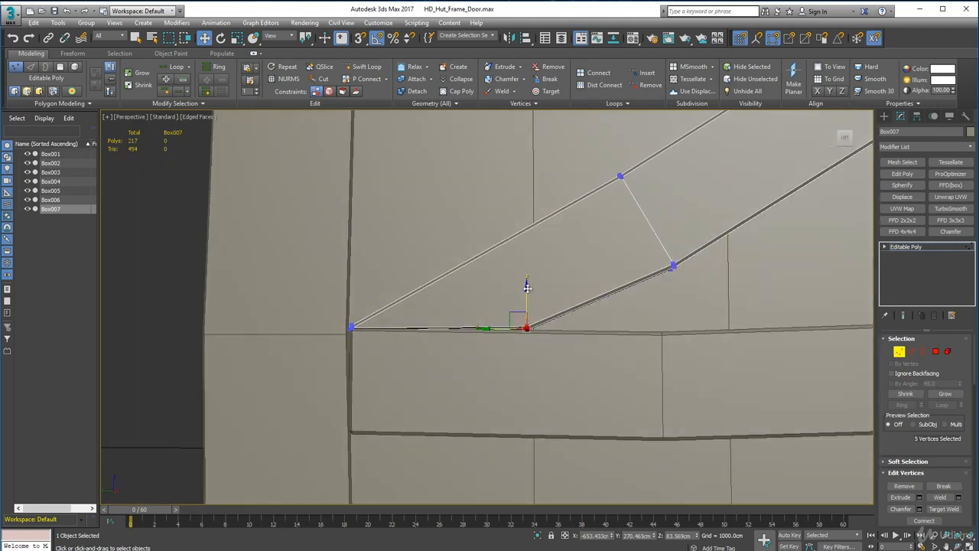
left_click_drag(527, 288, 527, 286)
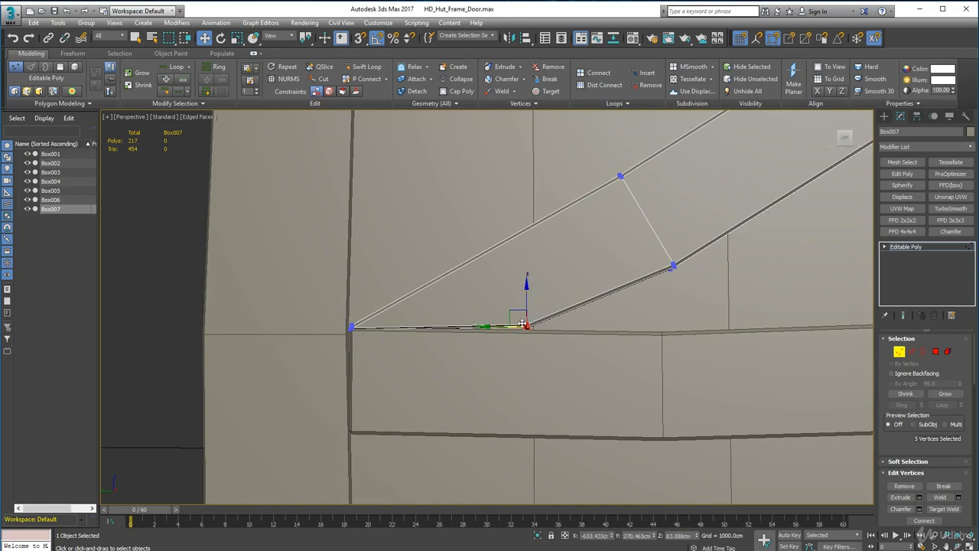
scroll(528, 323, "up", 6)
mouse_move(525, 340)
middle_mouse_down("alt")
mouse_move(513, 363)
mouse_move(525, 341)
middle_mouse_up("alt")
left_click_drag(550, 382, 519, 299)
left_click_drag(463, 293, 541, 388)
left_click_drag(513, 301, 514, 312)
middle_click_drag(513, 313, 502, 336, "alt")
Select the outermost vertices of the brace's lower end and raise them about 0.4 cm above the lower plank's top edge.
middle_click_drag(329, 352, 610, 356)
left_click_drag(295, 303, 371, 375)
middle_click_drag(371, 360, 360, 324, "alt")
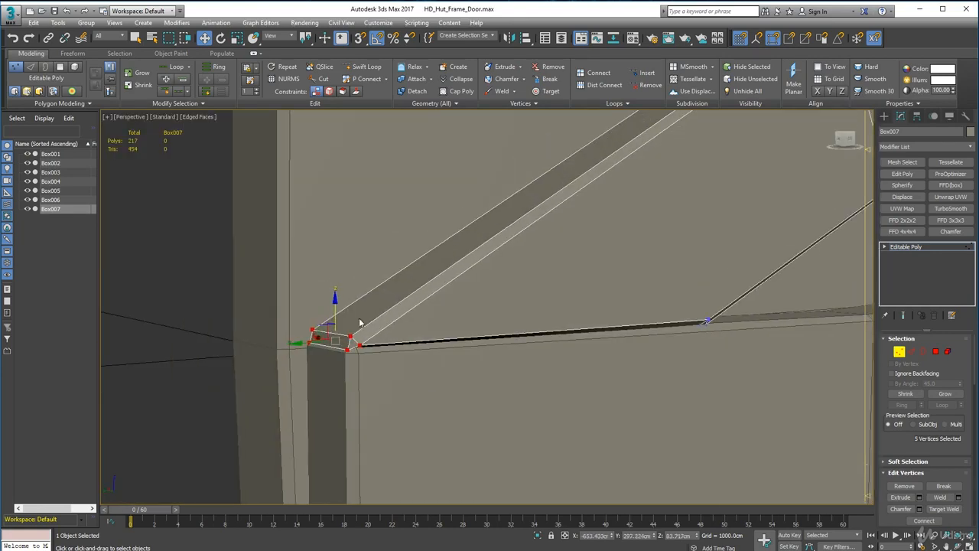
left_click_drag(325, 327, 329, 326)
middle_click_drag(361, 323, 321, 318, "alt")
Align the brace's outermost lower end vertices along X with the lower cross plank using vertex snap.
key("s")
mouse_move(333, 339)
left_mouse_down()
mouse_move(333, 319)
mouse_move(329, 342)
left_mouse_up()
middle_click_drag(329, 343, 362, 344, "alt")
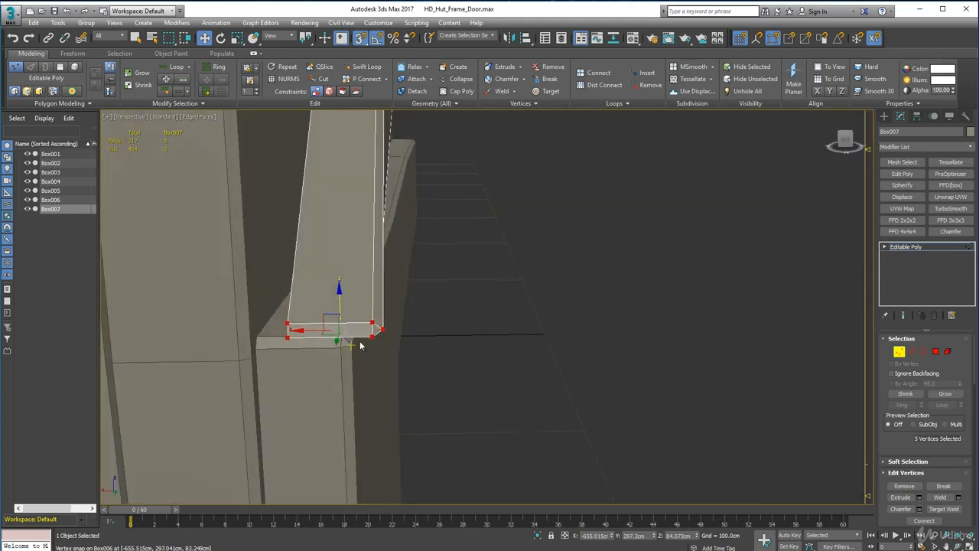
left_click_drag(267, 330, 274, 331)
key("s")
left_click_drag(350, 330, 345, 331)
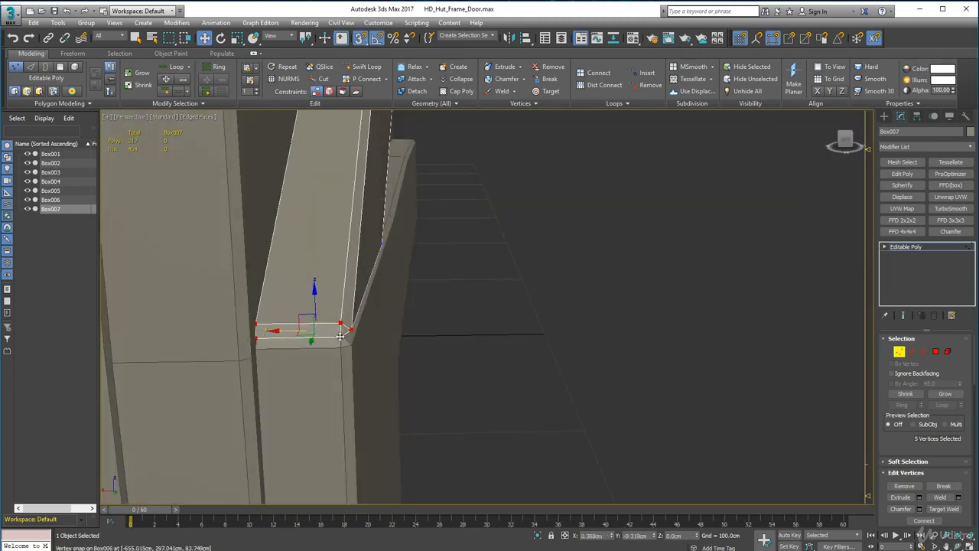
middle_click_drag(612, 321, 445, 394, "alt")
key("s")
Move the vertices of the brace's upper end up to the upper cross plank at the door's opposite edge.
left_click_drag(445, 394, 387, 418)
middle_click_drag(391, 421, 428, 453, "alt")
scroll(428, 455, "down", 5)
left_click_drag(448, 375, 485, 438)
left_click_drag(457, 403, 480, 389)
left_click_drag(525, 310, 577, 387)
left_click(404, 200)
left_click_drag(517, 264, 684, 388)
left_click_drag(602, 321, 625, 267)
Shift the brace's two middle vertex columns to follow its steeper slope.
left_click_drag(542, 268, 606, 337)
left_click_drag(563, 293, 567, 308)
left_click_drag(475, 374, 547, 426)
left_click_drag(481, 391, 486, 374)
left_click_drag(464, 427, 384, 448)
Move the upper-edge vertices at the brace's upper end inward and down to the upper cross plank's underside.
scroll(672, 270, "up", 4)
left_click_drag(621, 167, 650, 210)
left_click_drag(639, 187, 566, 249)
scroll(631, 254, "up", 4)
middle_click_drag(631, 254, 649, 269)
scroll(583, 267, "up", 4)
middle_click_drag(523, 306, 538, 302, "alt")
left_click_drag(488, 282, 468, 305, "alt")
left_click_drag(462, 256, 463, 260)
Fine-tune the height of the brace's inner upper end vertices against the underside of the upper cross plank.
scroll(489, 267, "down", 4)
middle_click_drag(597, 252, 525, 304)
scroll(562, 344, "up", 3)
middle_click_drag(566, 344, 493, 311)
left_click_drag(457, 337, 490, 348)
middle_click_drag(490, 349, 501, 360, "alt")
middle_click_drag(192, 383, 617, 451)
scroll(406, 370, "up", 3)
left_click_drag(451, 371, 604, 474)
middle_click_drag(623, 492, 659, 404, "alt")
key("s")
left_click_drag(514, 367, 514, 361)
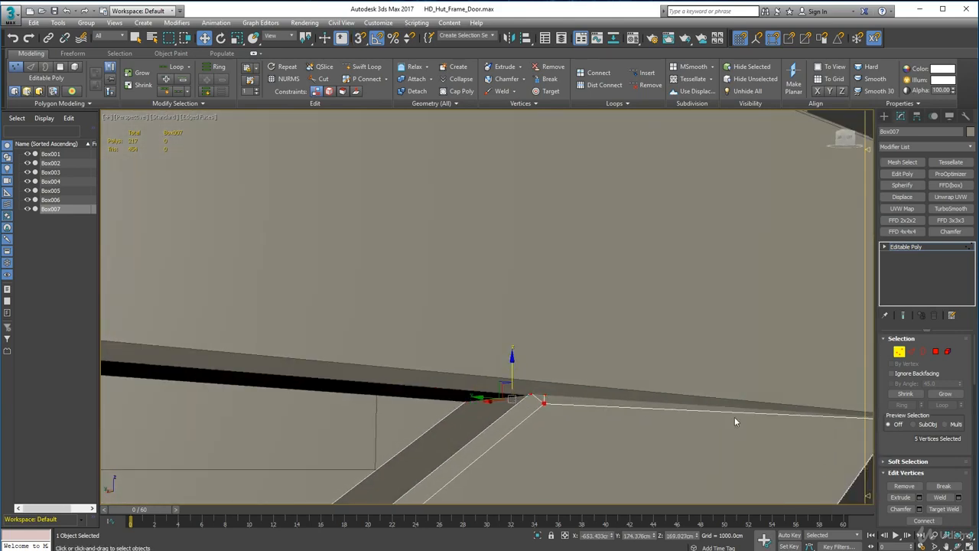
Select the outermost vertices of the brace's upper end and lower them slightly beneath the upper cross plank.
middle_click_drag(734, 417, 701, 420, "alt")
scroll(700, 421, "down", 3)
middle_click_drag(700, 421, 354, 422)
left_click_drag(354, 421, 284, 366)
middle_click_drag(303, 365, 467, 401)
left_click_drag(462, 392, 462, 398)
middle_click_drag(462, 398, 421, 433, "alt")
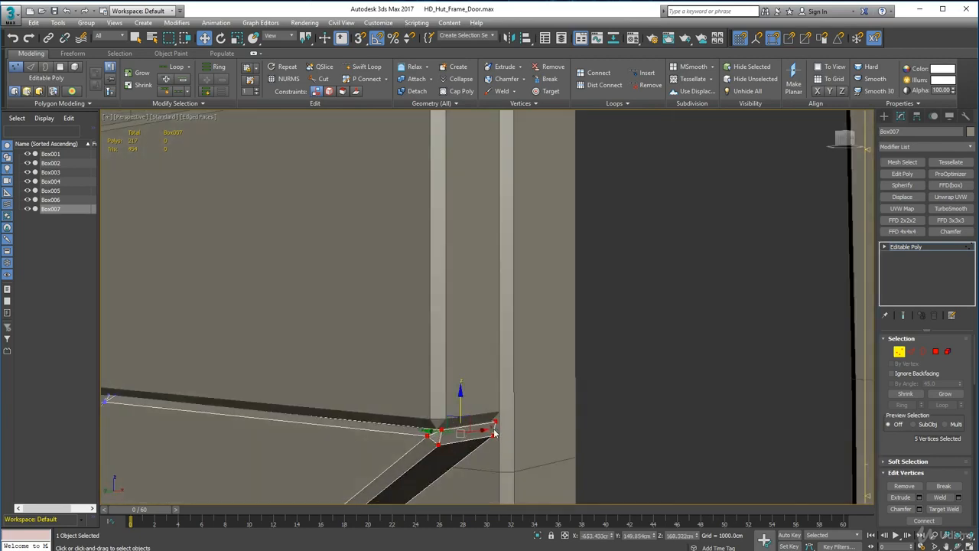
Align the brace's outermost upper end vertices with the upper cross plank's corner using vertex snap.
key("s")
left_click_drag(495, 430, 487, 439)
middle_click_drag(467, 450, 482, 465, "alt")
left_click_drag(418, 434, 411, 435)
left_click(428, 471)
Select another vertex group of the brace and nudge it slightly to fit against the cross plank.
scroll(472, 486, "down", 3)
middle_click_drag(429, 471, 504, 385, "alt")
scroll(504, 384, "down", 6)
left_click(903, 354)
scroll(597, 405, "up", 6)
middle_click_drag(597, 406, 551, 317)
left_click(902, 354)
left_click_drag(538, 260, 590, 300)
left_click_drag(547, 271, 545, 276)
key("s")
Nudge two more vertex groups of the brace into line, finish the vertex editing and deselect the brace.
left_click_drag(458, 389, 419, 353)
left_click_drag(426, 352, 422, 355)
left_click_drag(502, 430, 446, 396)
left_click_drag(450, 399, 448, 397)
scroll(448, 397, "down", 6)
middle_click_drag(448, 397, 518, 377)
left_click(899, 352)
left_click(748, 373)
scroll(748, 373, "down", 5)
middle_click_drag(746, 375, 691, 400, "alt")
scroll(576, 368, "up", 5)
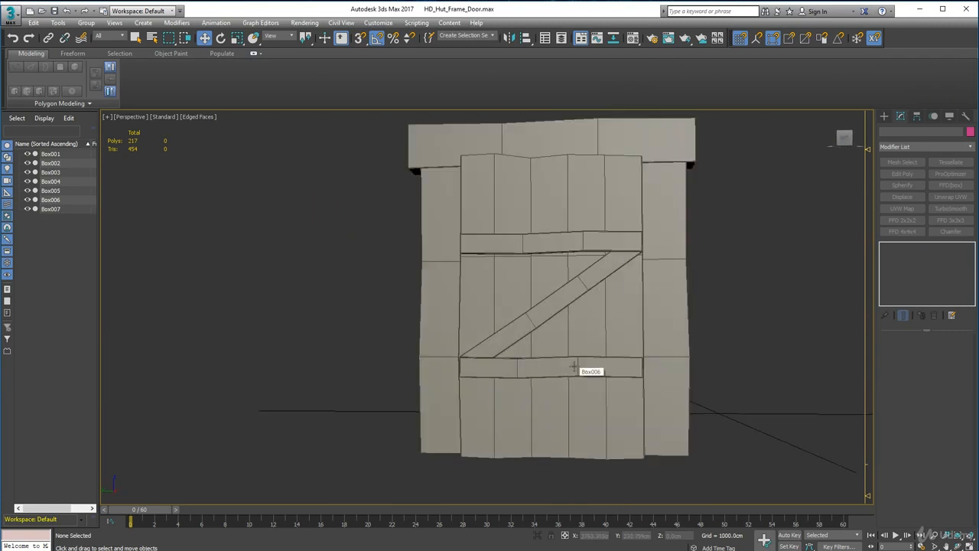
Slightly raise the brace's lower middle top-edge vertices, lower its upper middle bottom-edge vertices about 1.2 cm, and finish vertex editing.
left_click(537, 322)
scroll(537, 322, "up", 5)
left_click(900, 352)
left_click_drag(497, 284, 527, 311)
left_click_drag(514, 264, 514, 259)
left_click_drag(643, 236, 671, 264)
left_click_drag(656, 212, 657, 215)
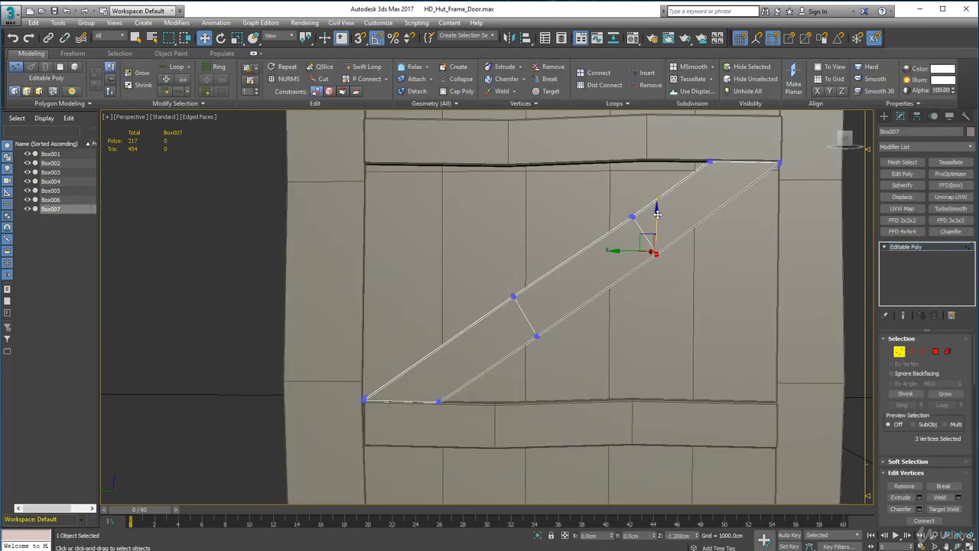
left_click(691, 271)
scroll(689, 275, "down", 6)
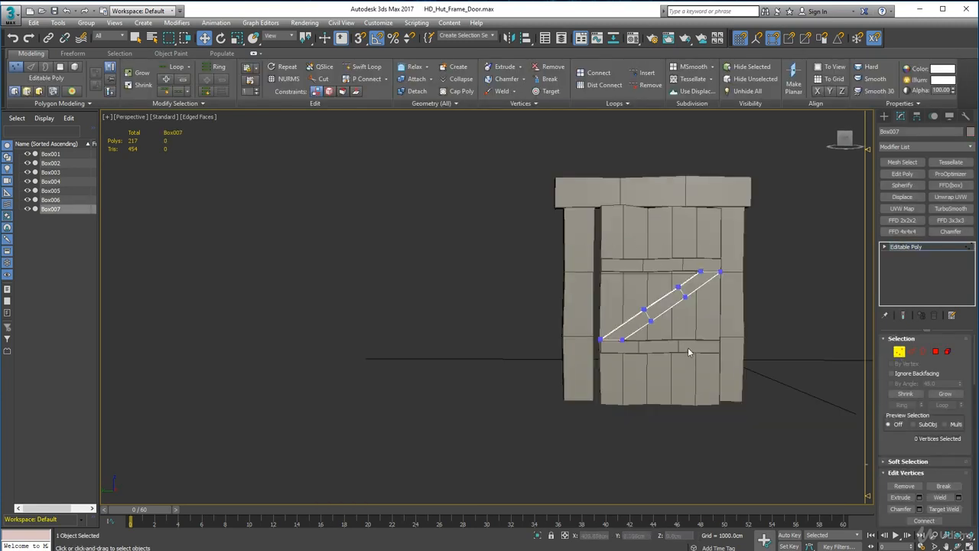
left_click(899, 356)
left_click(796, 306)
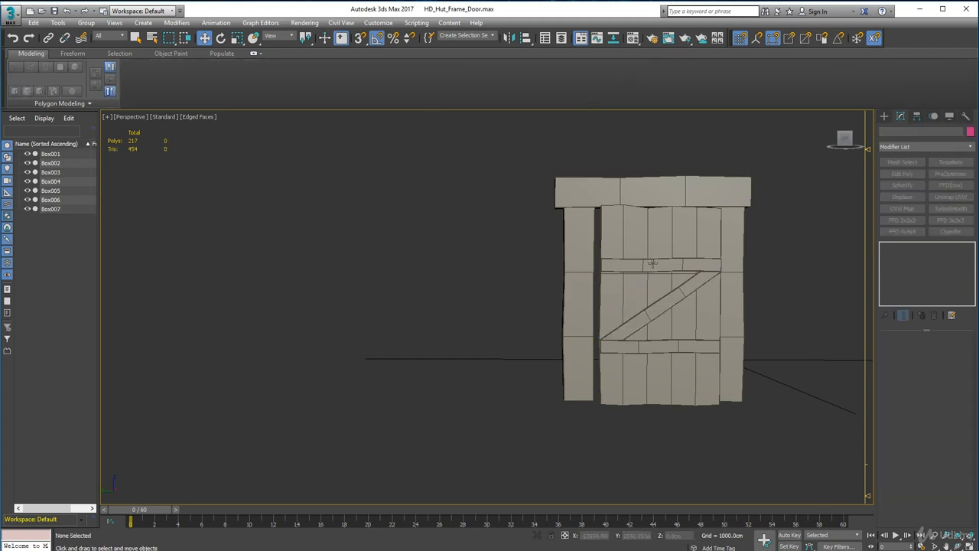
Attach the diagonal brace and the lower cross plank to the upper cross plank as one object.
left_click(653, 264)
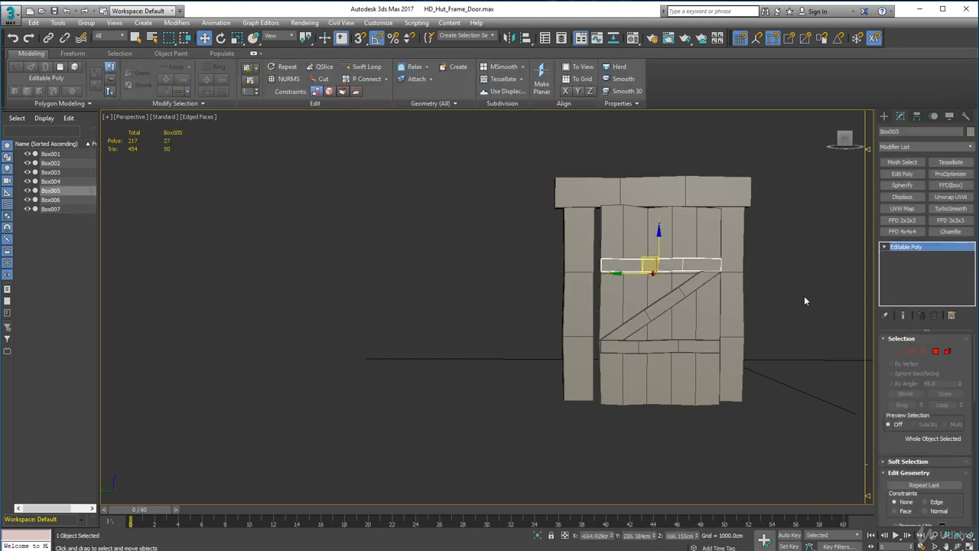
left_click(413, 79)
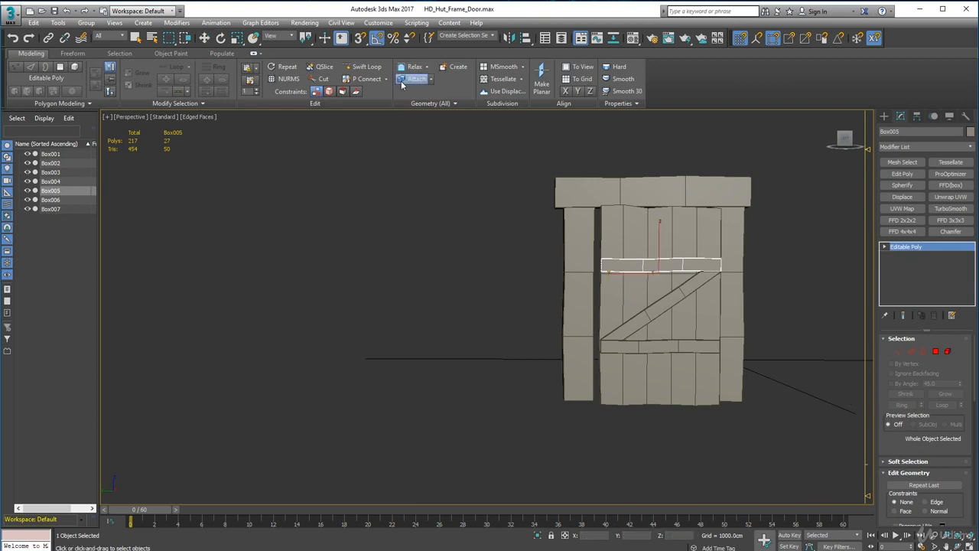
left_click(674, 300)
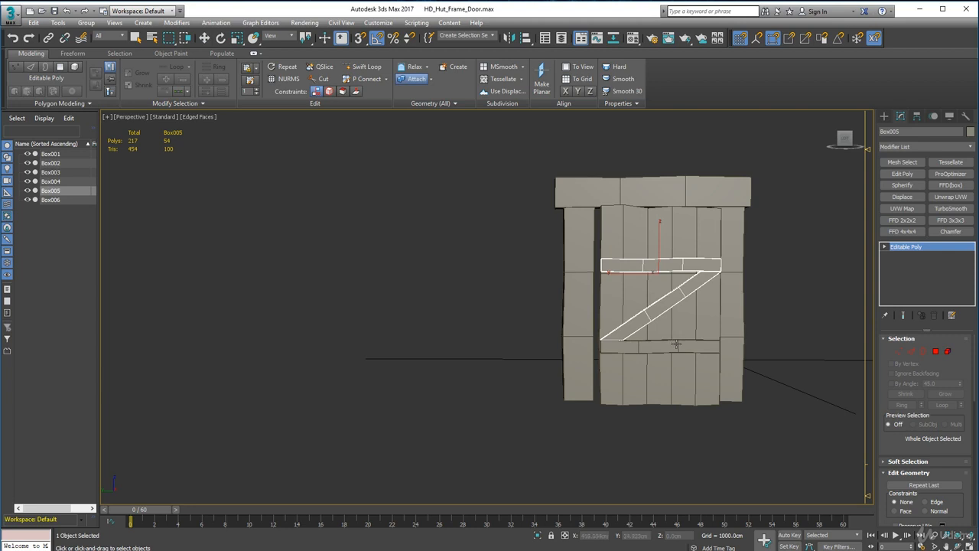
left_click(677, 345)
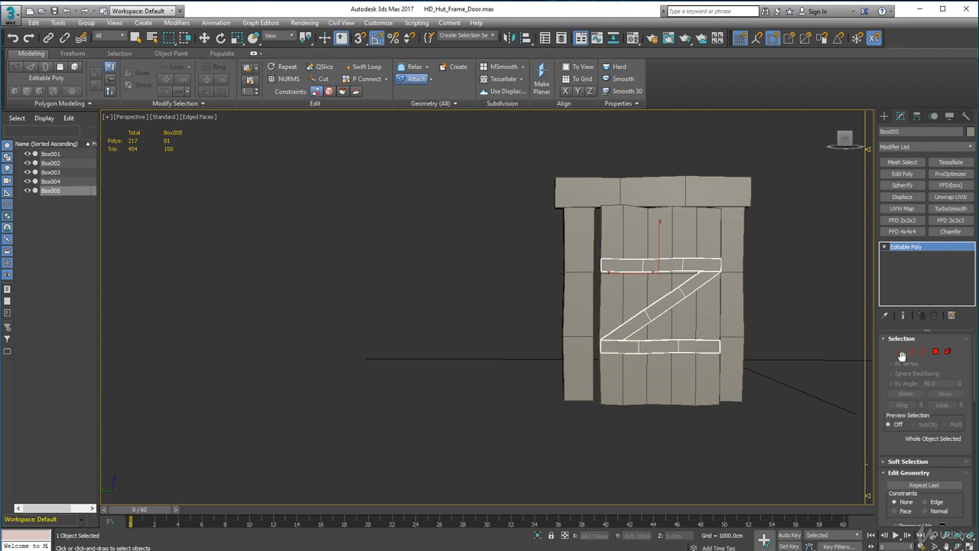
Stretch the combined Z-shaped planks along Z, bringing the lower cross plank nearer the door's bottom.
left_click(900, 352)
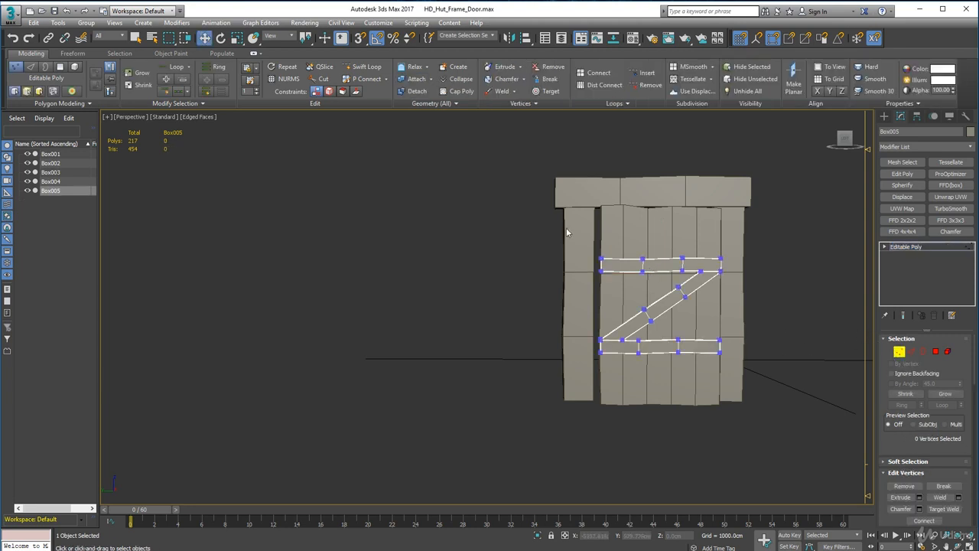
left_click(899, 352)
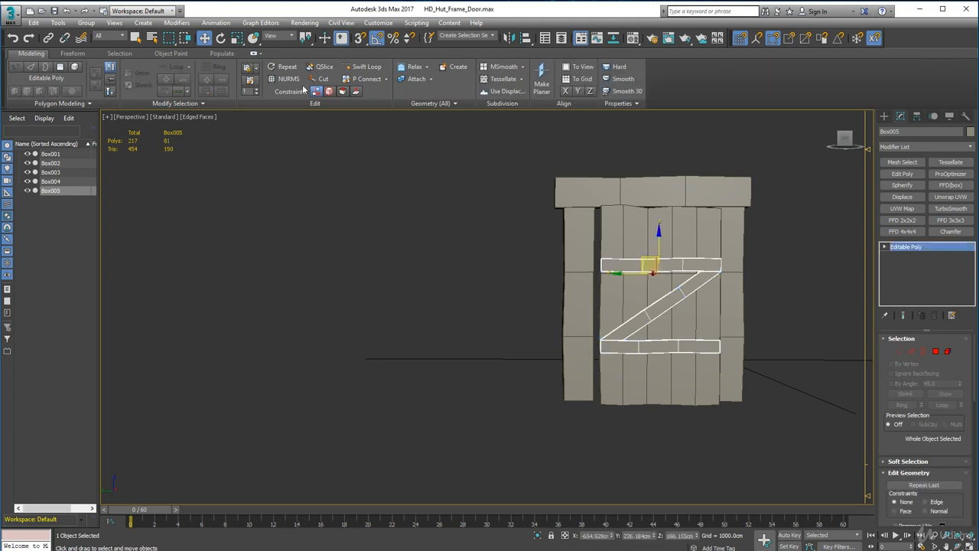
left_click(236, 37)
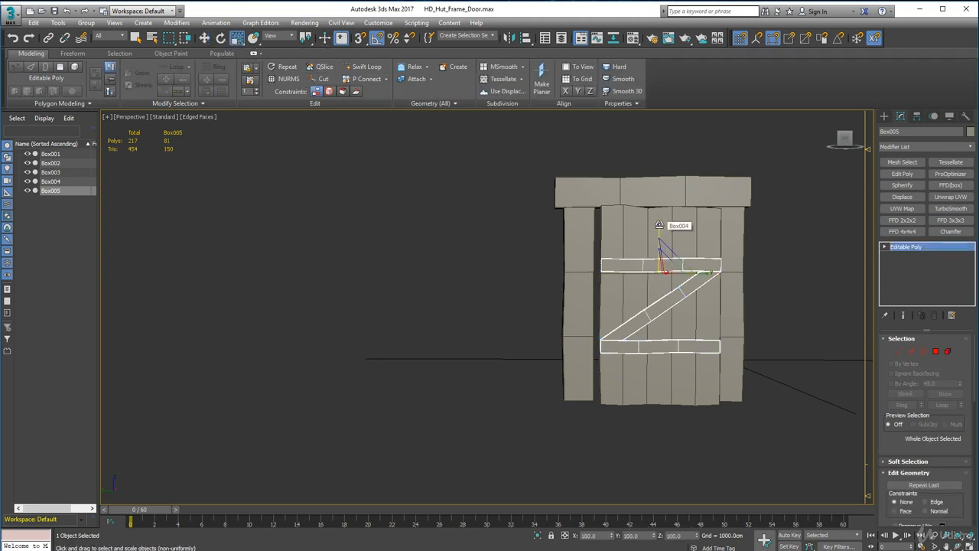
left_click_drag(659, 224, 660, 211)
left_click(204, 38)
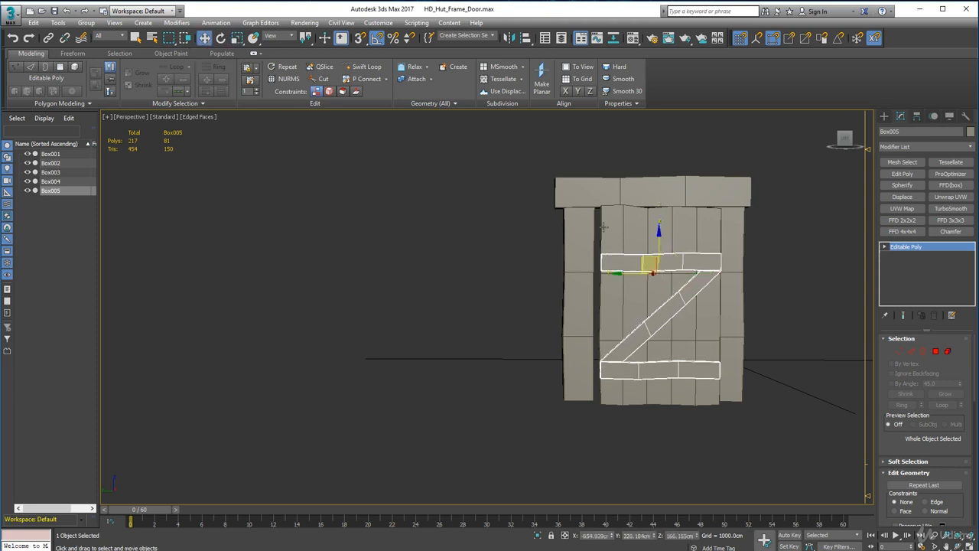
Raise the combined Z-shaped planks slightly along Z on the door's front and deselect them.
left_click_drag(658, 232, 659, 224)
left_click(506, 327)
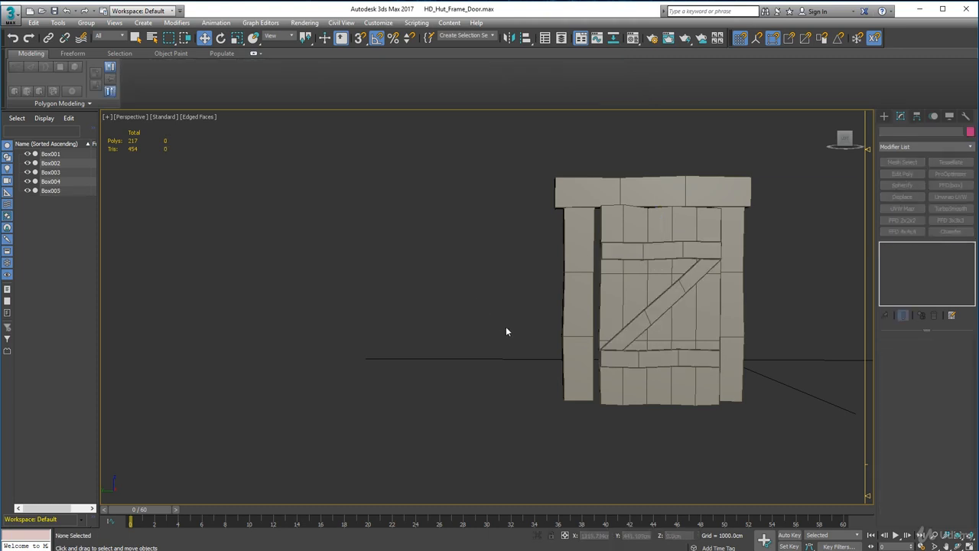
mouse_move(506, 327)
middle_mouse_down("alt")
mouse_move(519, 333)
mouse_move(499, 310)
middle_mouse_up("alt")
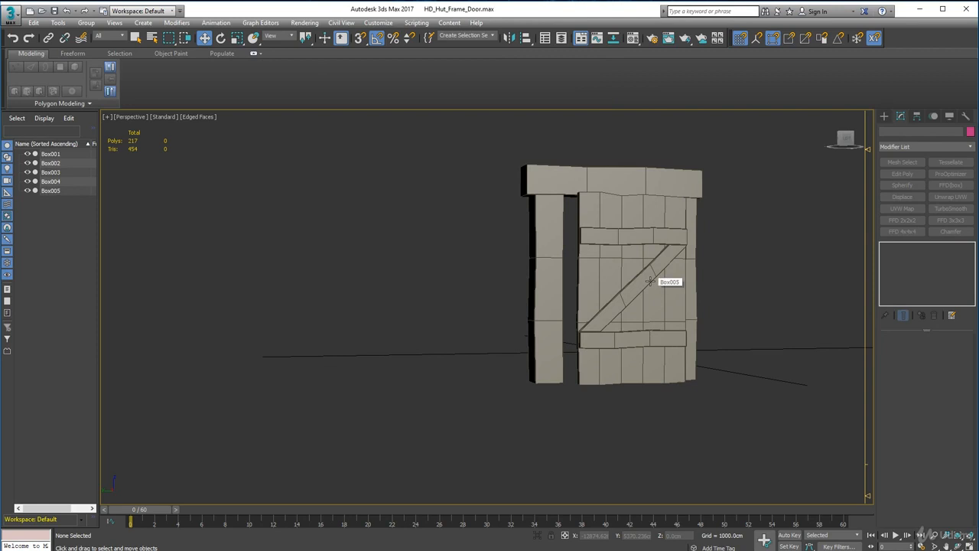
Hide the edged faces in the viewport and inspect the Z-shaped planks against the door from several angles.
left_click(210, 118)
left_click(226, 219)
mouse_move(551, 329)
middle_mouse_down("alt")
mouse_move(603, 346)
mouse_move(543, 338)
mouse_move(622, 344)
mouse_move(604, 363)
mouse_move(619, 356)
mouse_move(619, 339)
mouse_move(564, 360)
mouse_move(563, 336)
middle_mouse_up("alt")
scroll(623, 367, "up", 3)
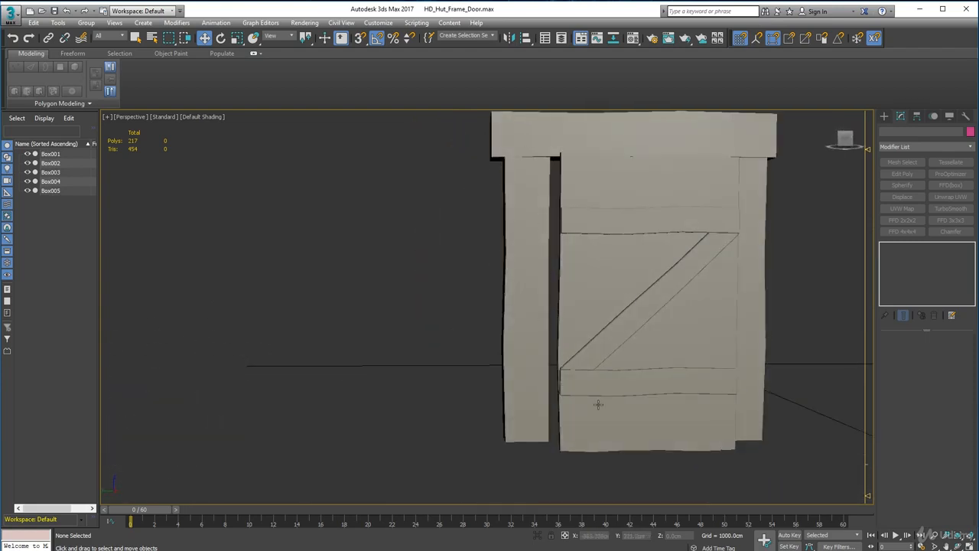
middle_click_drag(598, 404, 509, 426, "alt")
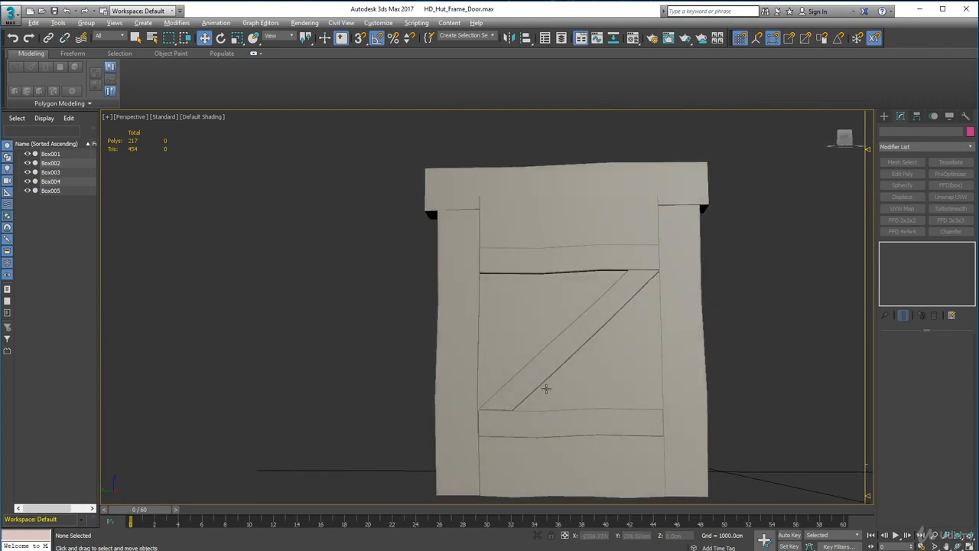
middle_click_drag(546, 389, 564, 416, "alt")
scroll(621, 264, "up", 5)
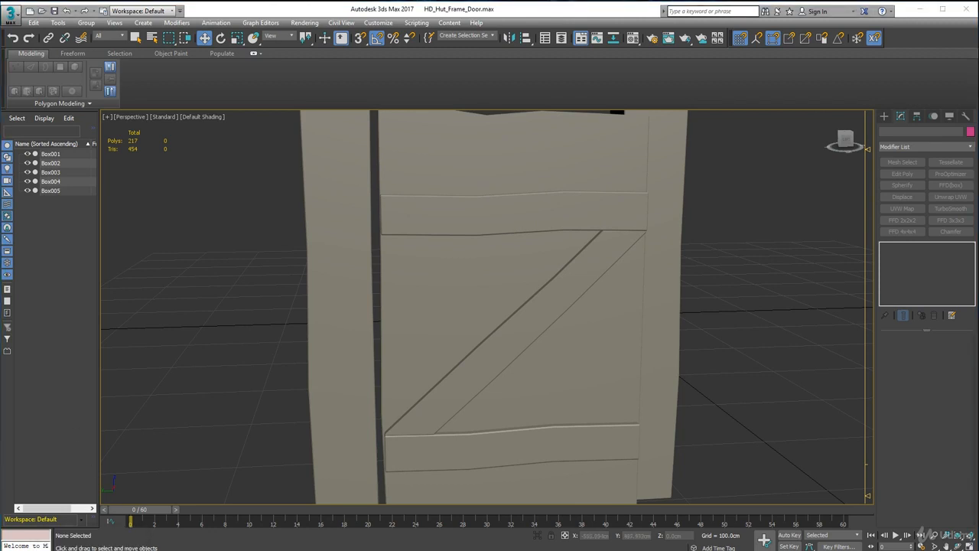
Bring up the DoorsWoodSingleOld0246_1_L.jpg photo in Photo Gallery and examine the shape and placement of the door's metal strap hinges.
left_click_drag(0, 61, 490, 74)
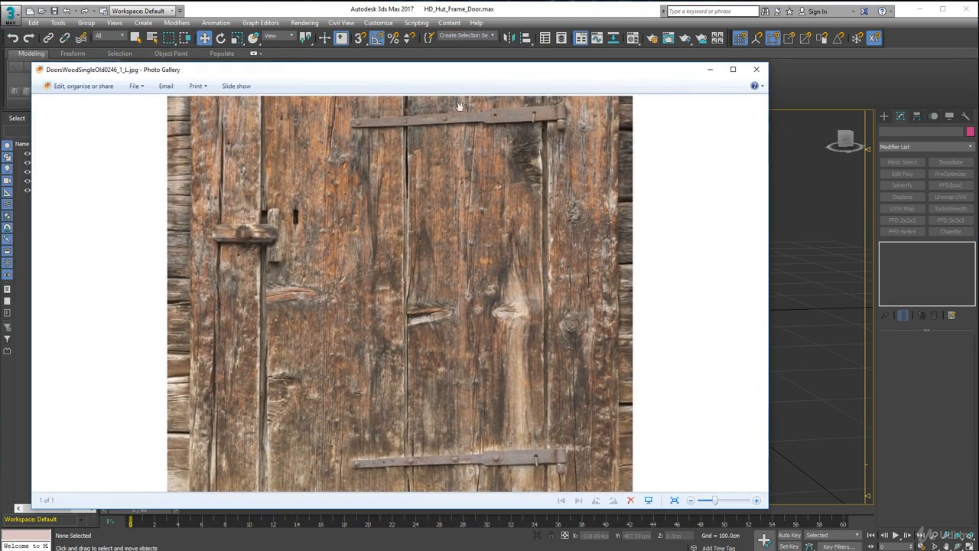
left_click_drag(411, 145, 408, 248)
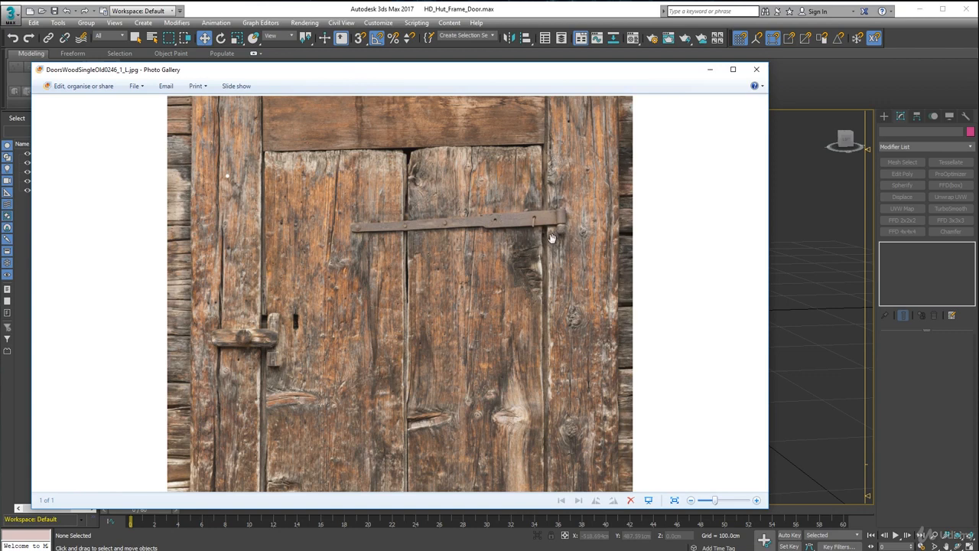
scroll(520, 287, "down", 3)
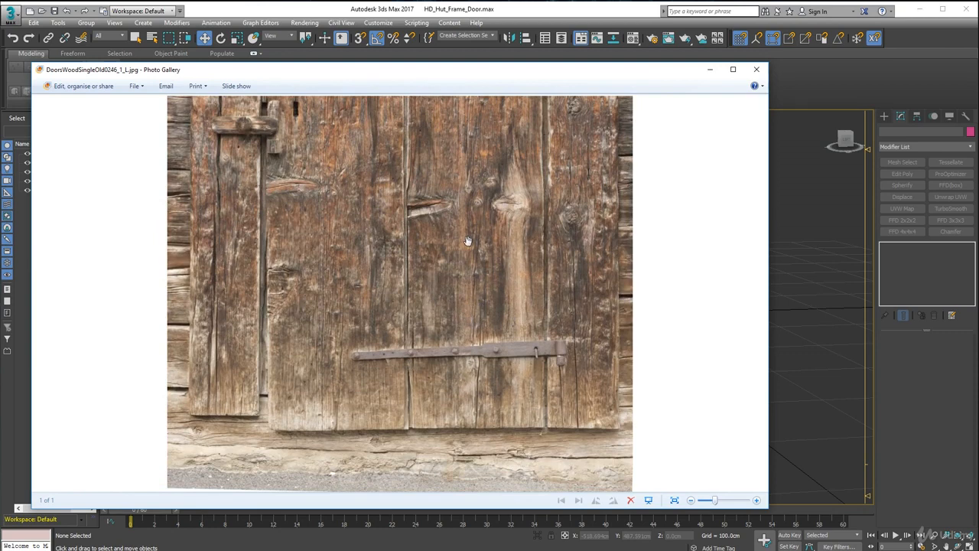
left_click_drag(467, 241, 480, 299)
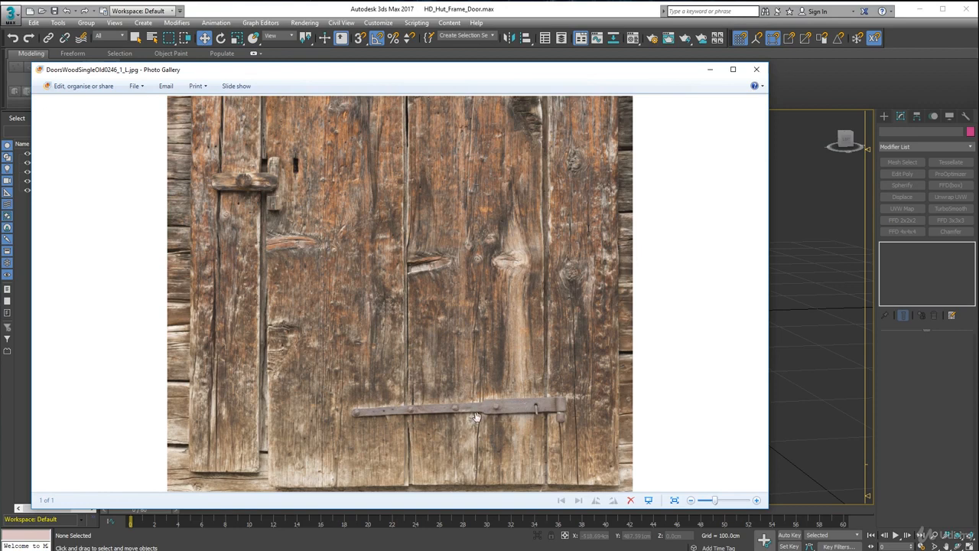
left_click_drag(452, 321, 459, 438)
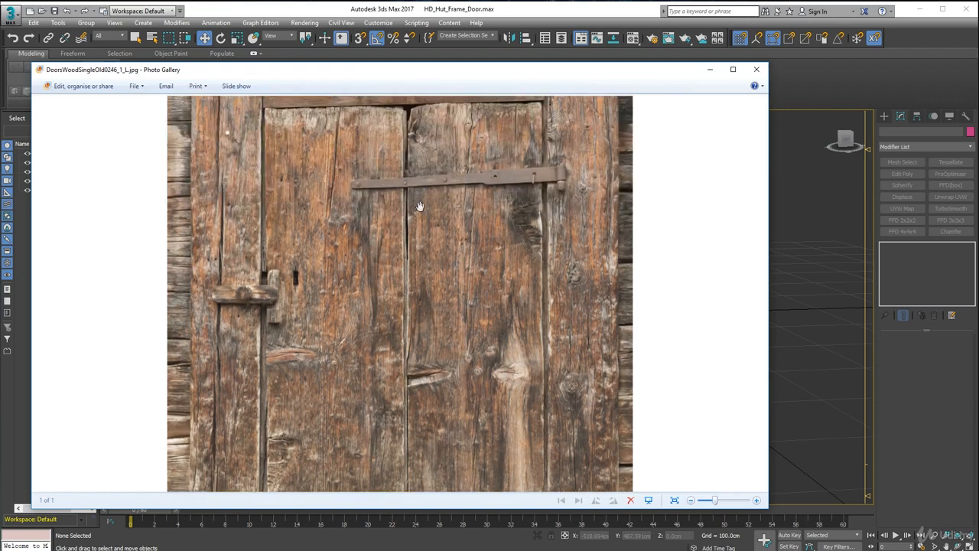
left_click_drag(419, 207, 437, 370)
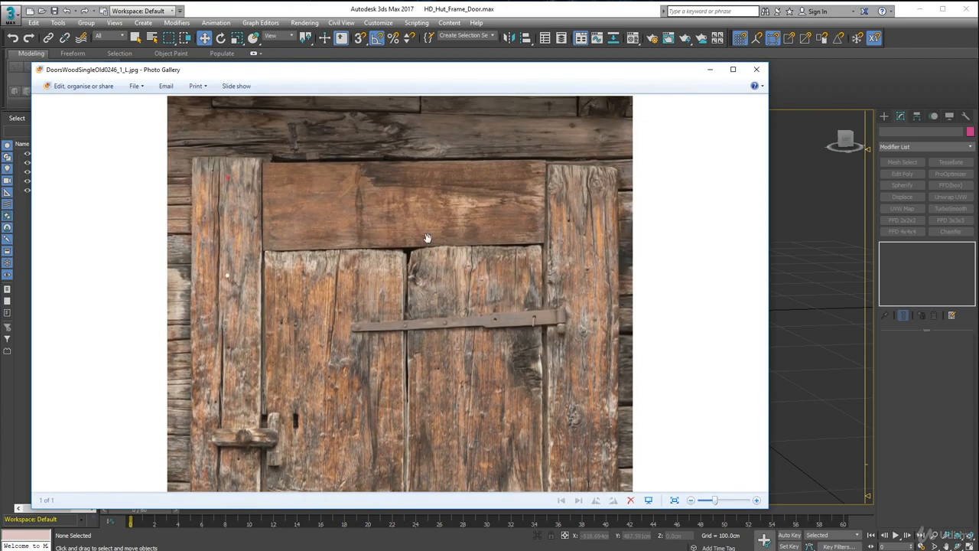
left_click_drag(479, 341, 472, 294)
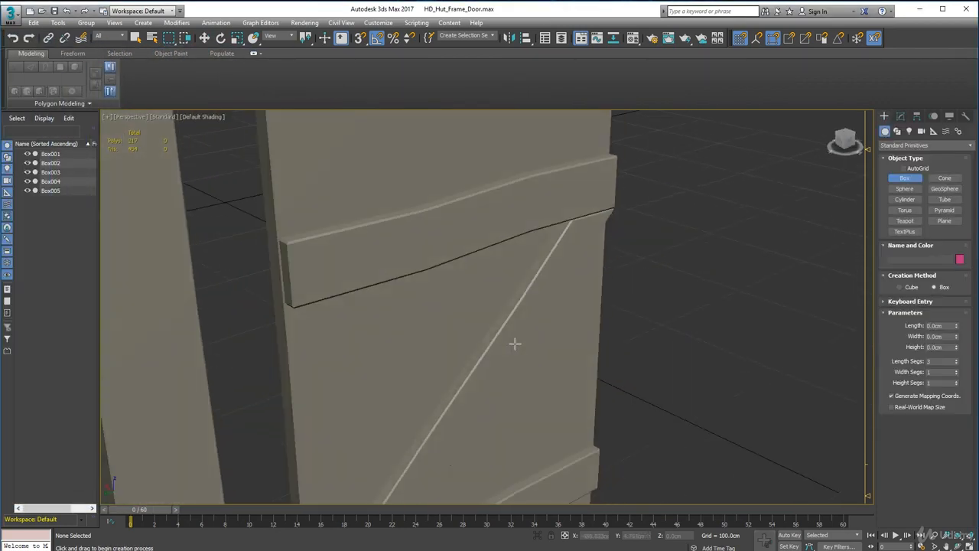
Back in 3ds Max, create a thin box about 77.4 cm long and 8.2 cm high near the door's bottom, with width 1 cm.
middle_click_drag(501, 168, 497, 137)
left_click_drag(450, 426, 577, 379)
left_click(575, 362)
middle_click_drag(575, 362, 758, 374, "alt")
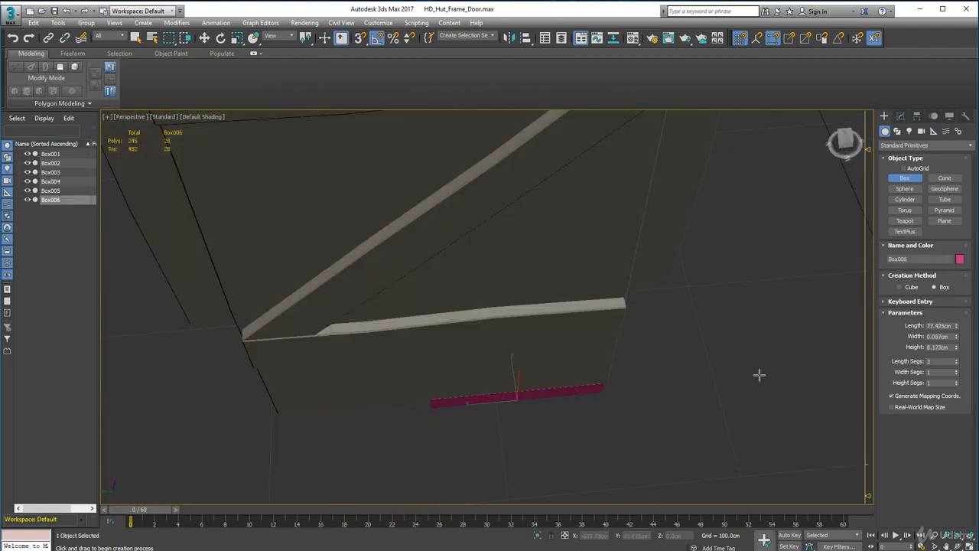
key("z")
left_click_drag(956, 325, 956, 318)
key("ctrl+z")
right_click(957, 336)
left_click(957, 335)
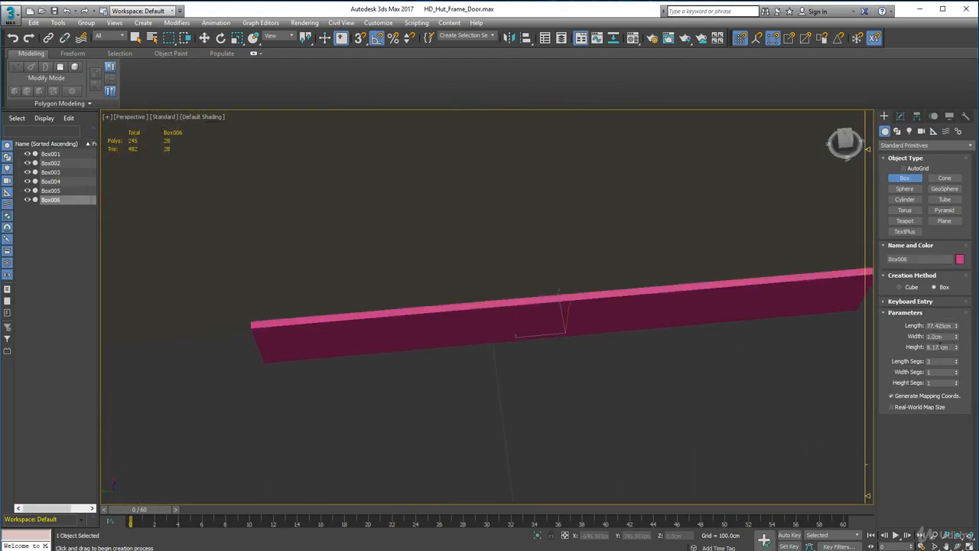
Change the new box's object color to light grey.
key("shift+z")
key("shift+z")
left_click(203, 41)
left_click(959, 259)
left_click(668, 310)
left_click(752, 344)
Move the grey box up onto the front of the lower cross plank, with one end at the door's side edge.
scroll(669, 341, "up", 3)
left_click_drag(692, 330, 693, 151)
middle_click_drag(650, 200, 700, 214, "alt")
left_click_drag(668, 175, 676, 181)
middle_click_drag(676, 182, 565, 328, "alt")
left_click_drag(562, 332, 568, 328)
mouse_move(571, 329)
middle_mouse_down("alt")
mouse_move(584, 319)
mouse_move(575, 333)
middle_mouse_up("alt")
left_click_drag(531, 327, 536, 326)
middle_click_drag(537, 327, 545, 353, "alt")
Show edged faces in the viewport again and check the strap hinge's shape in the reference photo.
left_click(202, 116)
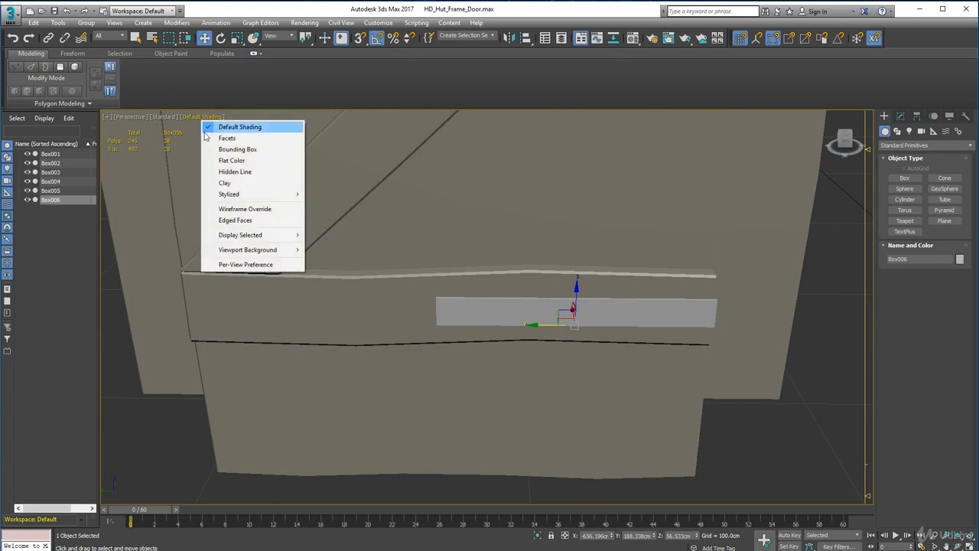
left_click(229, 222)
scroll(542, 290, "up", 3)
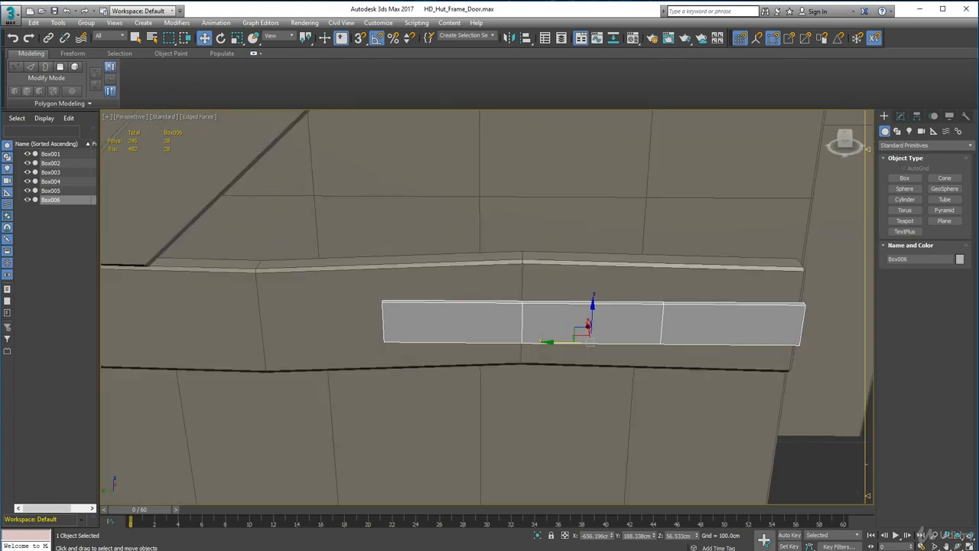
left_click_drag(0, 73, 391, 66)
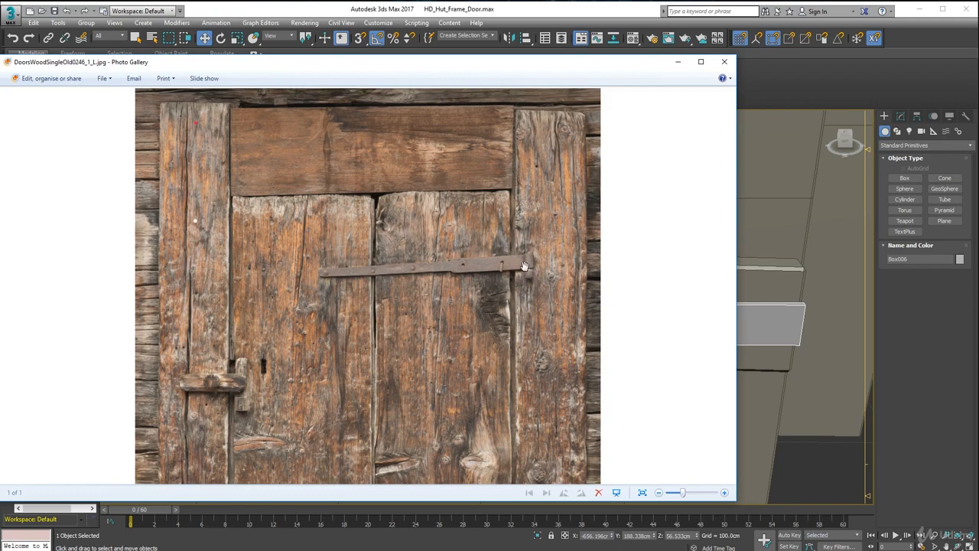
left_click(678, 61)
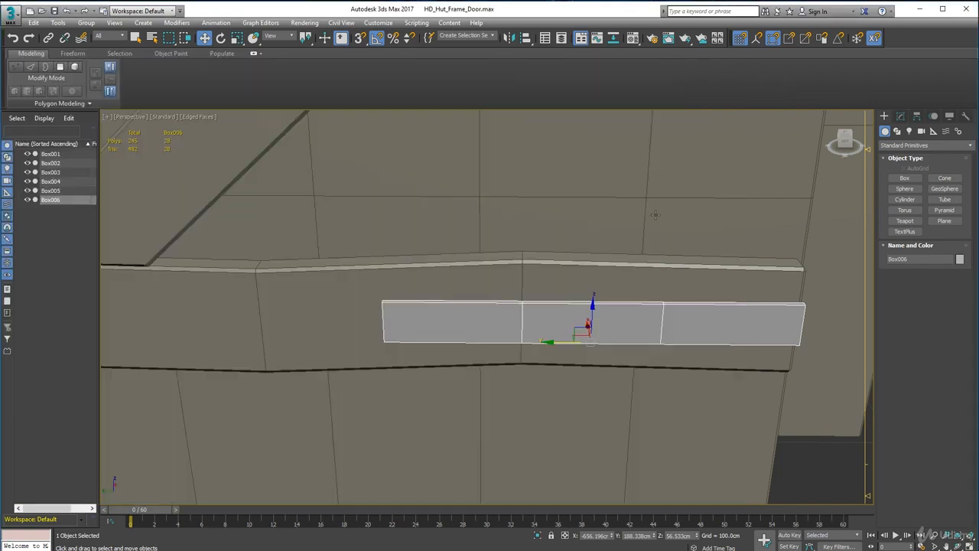
Convert the grey hinge strap box to an Editable Poly.
middle_click_drag(655, 214, 577, 250)
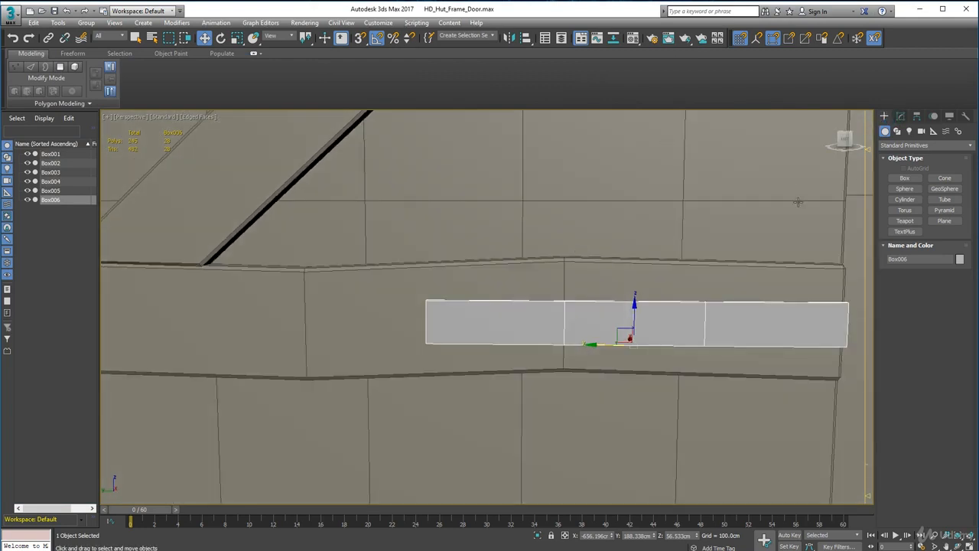
middle_click_drag(730, 183, 751, 166, "alt")
left_click(901, 116)
right_click(721, 332)
mouse_move(756, 435)
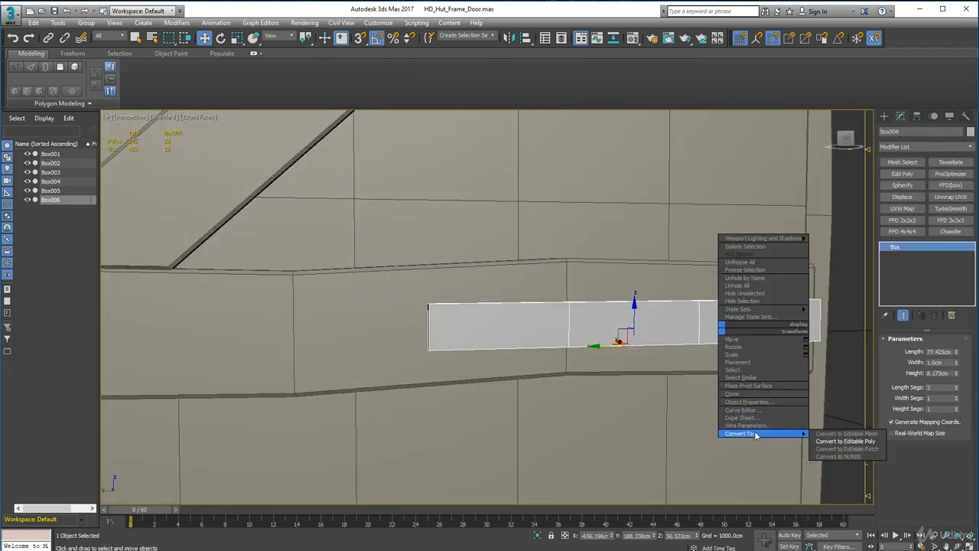
left_click(835, 443)
Move the strap's nearest inner vertex column close to its free end and add two edge loops between that column and the end.
left_click(899, 351)
left_click_drag(591, 369, 551, 284)
left_click_drag(547, 327, 425, 328)
scroll(468, 365, "up", 5)
middle_click_drag(468, 365, 564, 278, "alt")
left_click(564, 278)
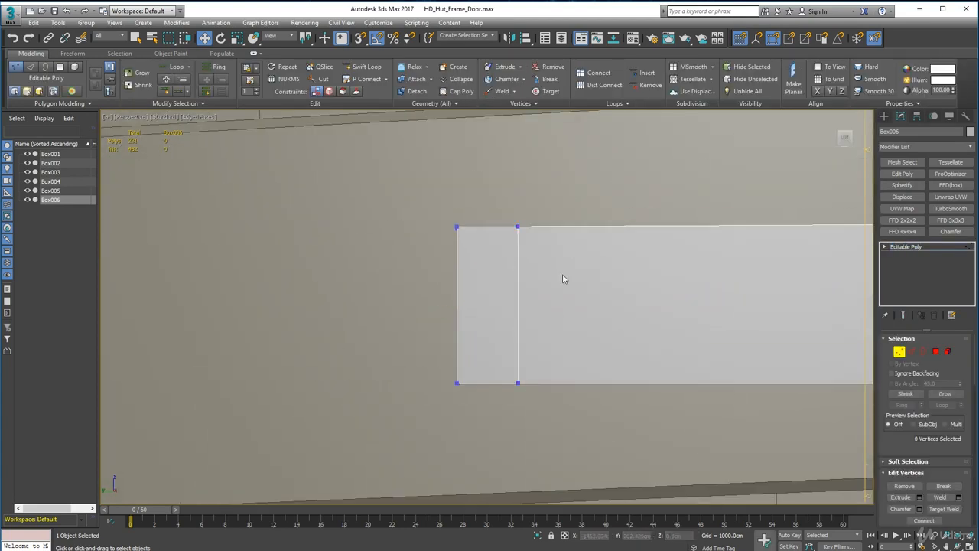
left_click(362, 66)
left_click(495, 228)
left_click(475, 228)
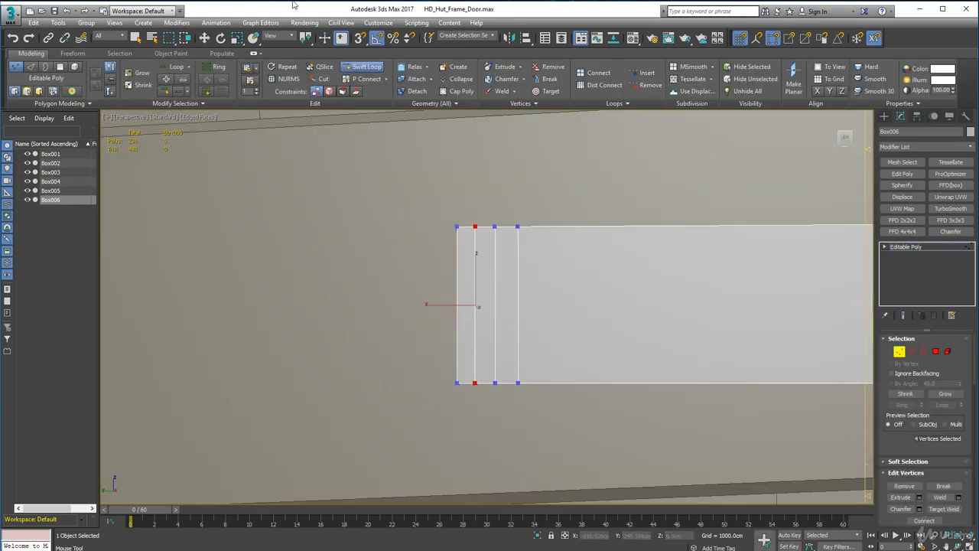
Round the strap's free end by scaling its outer vertex columns vertically and adjusting the tip vertices lengthwise.
key("w")
left_click_drag(431, 204, 465, 404)
key("r")
left_click_drag(458, 354, 459, 333)
left_click_drag(466, 208, 482, 395)
left_click_drag(475, 354, 475, 346)
left_click_drag(443, 244, 457, 346)
key("w")
left_click_drag(420, 307, 427, 308)
Remove the remaining middle edge loop from the hinge strap.
scroll(430, 308, "down", 5)
middle_click_drag(754, 309, 555, 327)
left_click_drag(498, 178, 583, 295)
left_click(776, 308)
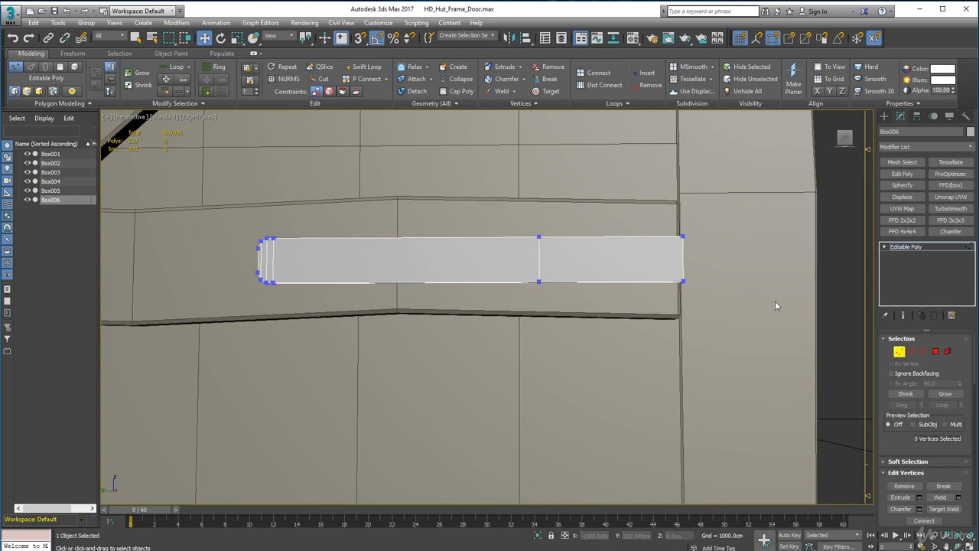
left_click(912, 352)
double_click(538, 261)
key("ctrl+BackSpace")
Taper the strap by scaling up its vertices at the door's edge and scaling the rounded tip, then finish vertex editing.
left_click(899, 352)
left_click_drag(666, 198, 690, 330)
left_click(237, 39)
scroll(631, 344, "down", 6)
middle_click_drag(570, 370, 512, 264, "alt")
scroll(512, 258, "up", 4)
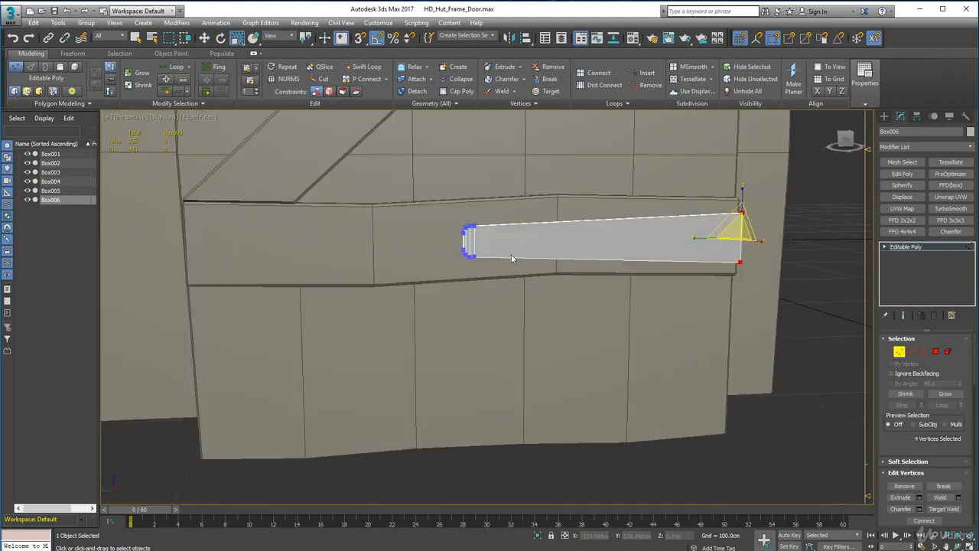
left_click_drag(503, 282, 440, 202)
left_click_drag(467, 238, 468, 257)
left_click(900, 352)
left_click(692, 473)
middle_click_drag(691, 436, 681, 336, "alt")
scroll(658, 382, "down", 8)
left_click(607, 439)
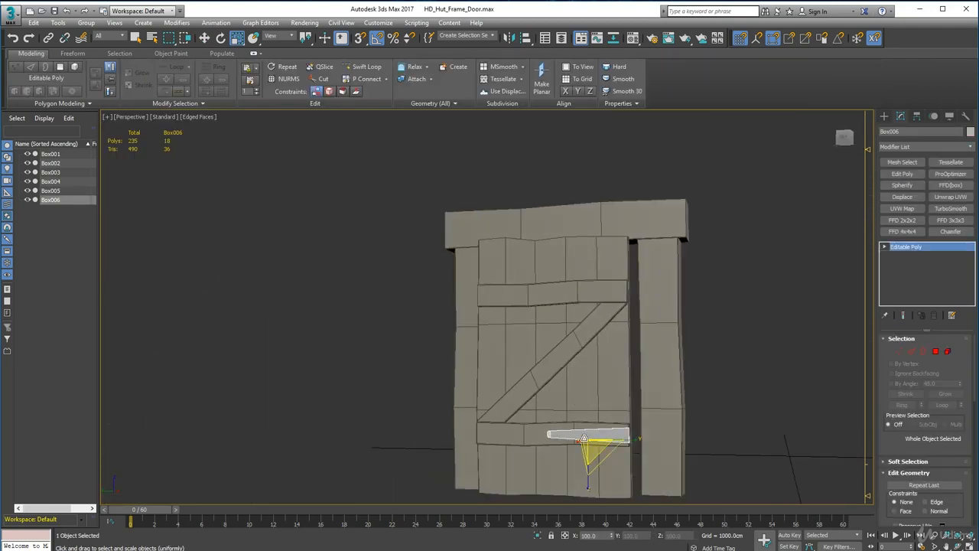
Activate the Cylinder primitive for a hinge pin, with the strap's wide end in view.
scroll(583, 440, "up", 9)
key("w")
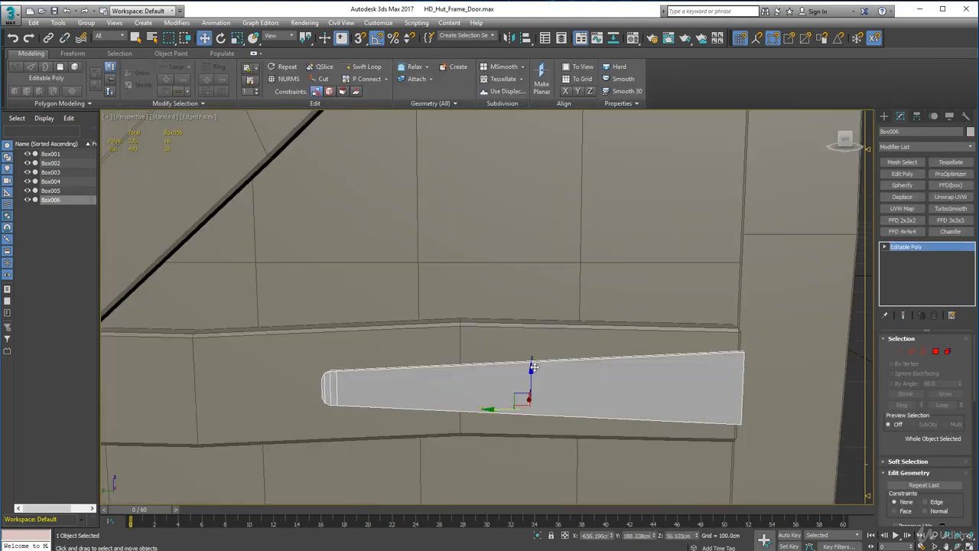
middle_click_drag(628, 393, 516, 384, "alt")
scroll(618, 449, "down", 3)
left_click(884, 116)
left_click(905, 200)
middle_click_drag(630, 440, 633, 308)
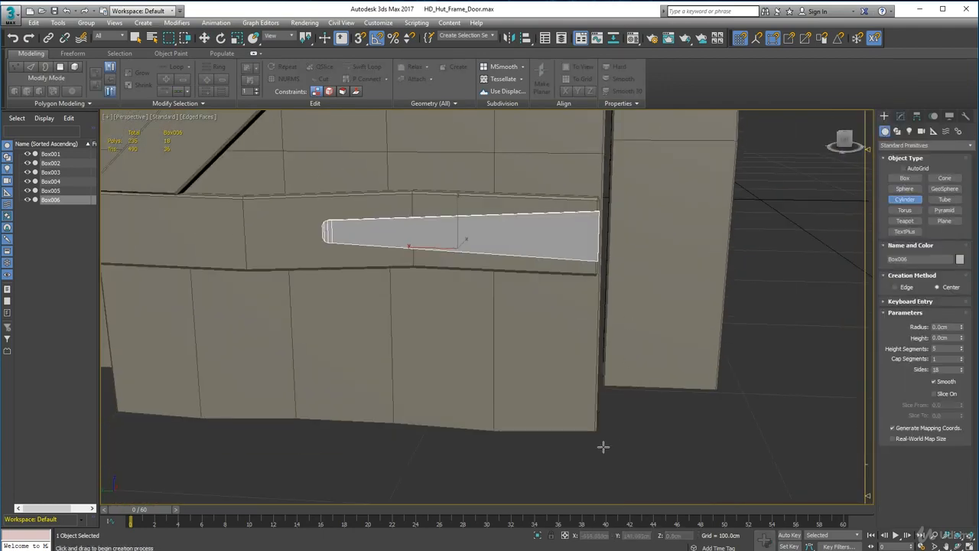
left_click_drag(603, 443, 607, 448)
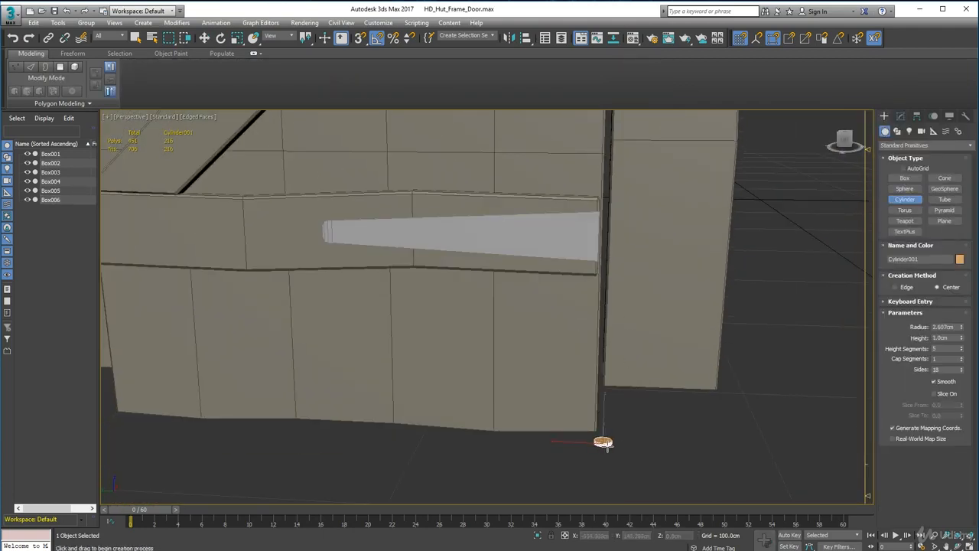
right_click(603, 438)
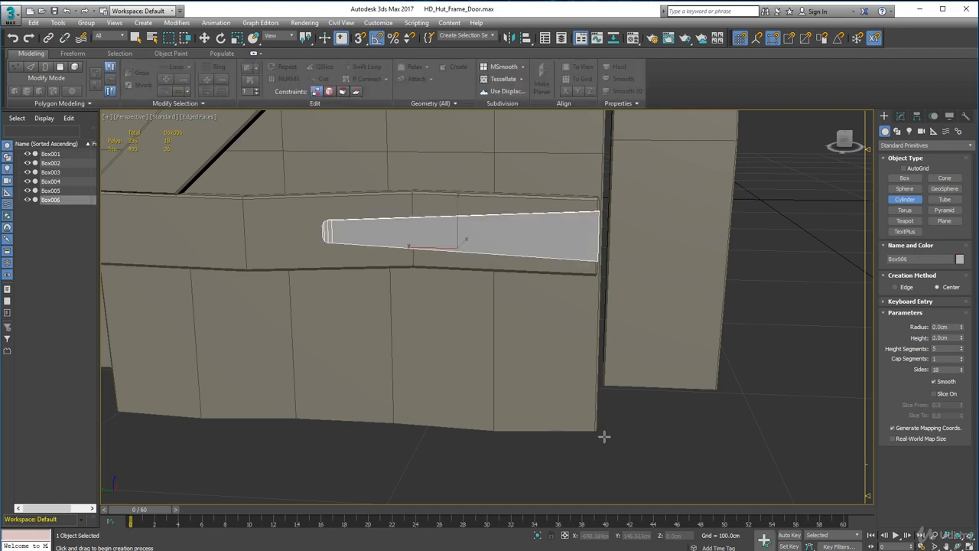
left_click_drag(590, 463, 663, 468)
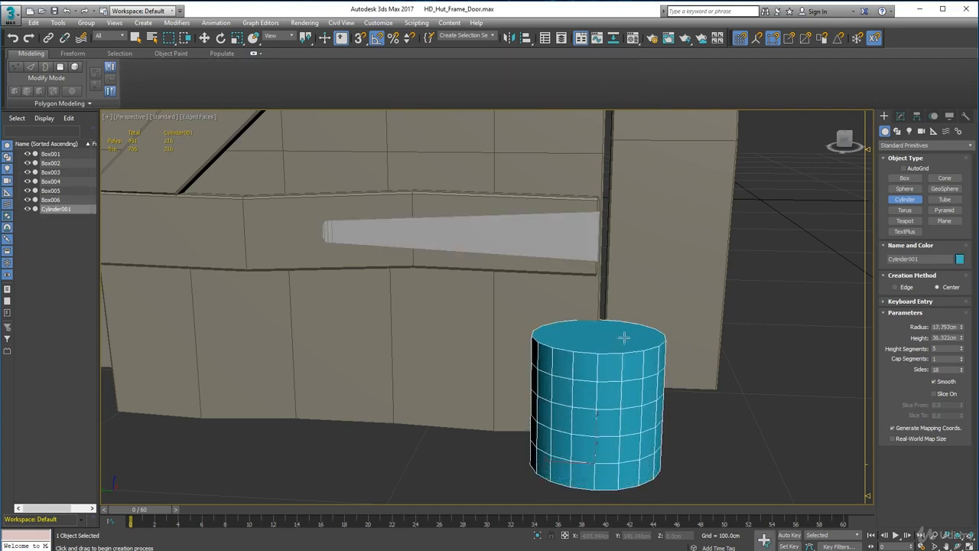
right_click(659, 331)
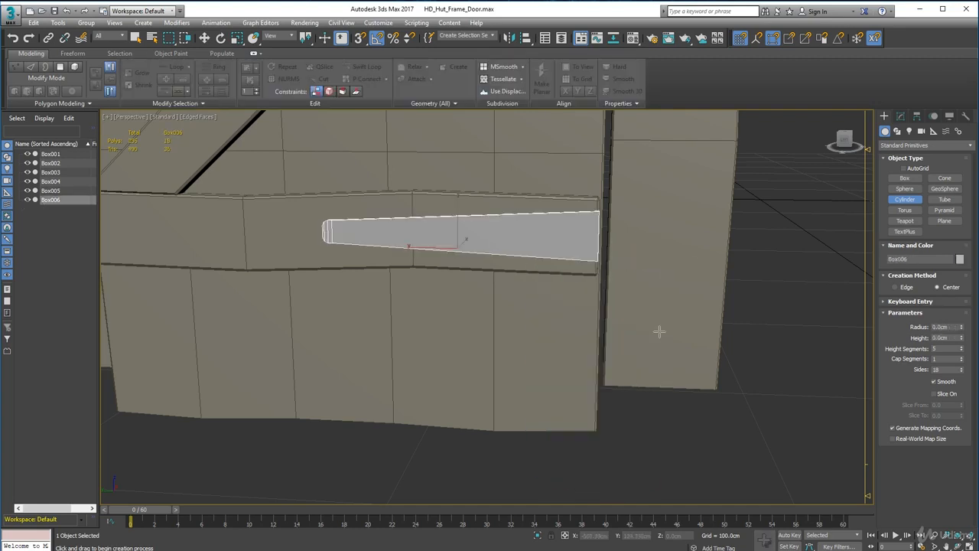
Create an upright cylinder about 35 cm high below the strap's wide end and reduce its radius to a slim pin.
mouse_move(632, 375)
middle_mouse_down("alt")
mouse_move(641, 393)
mouse_move(620, 377)
middle_mouse_up("alt")
left_click_drag(572, 380, 641, 405)
right_click(574, 380)
right_click(576, 377)
right_click(584, 375)
right_click(580, 390)
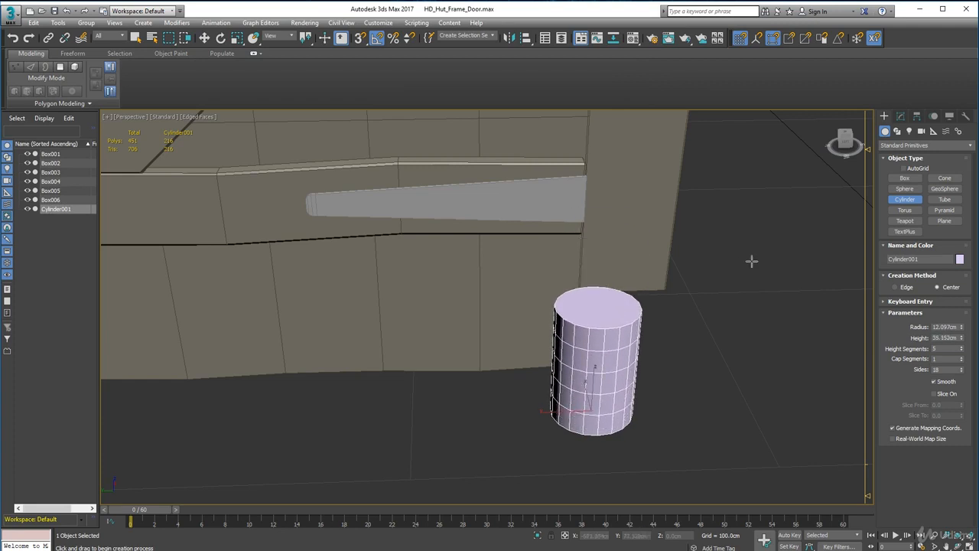
left_click_drag(961, 328, 962, 329)
mouse_move(676, 358)
middle_mouse_down("alt")
mouse_move(680, 336)
mouse_move(687, 365)
middle_mouse_up("alt")
Raise the slim cylinder about 41 cm and move it against the wide end of the hinge strap.
left_click(204, 38)
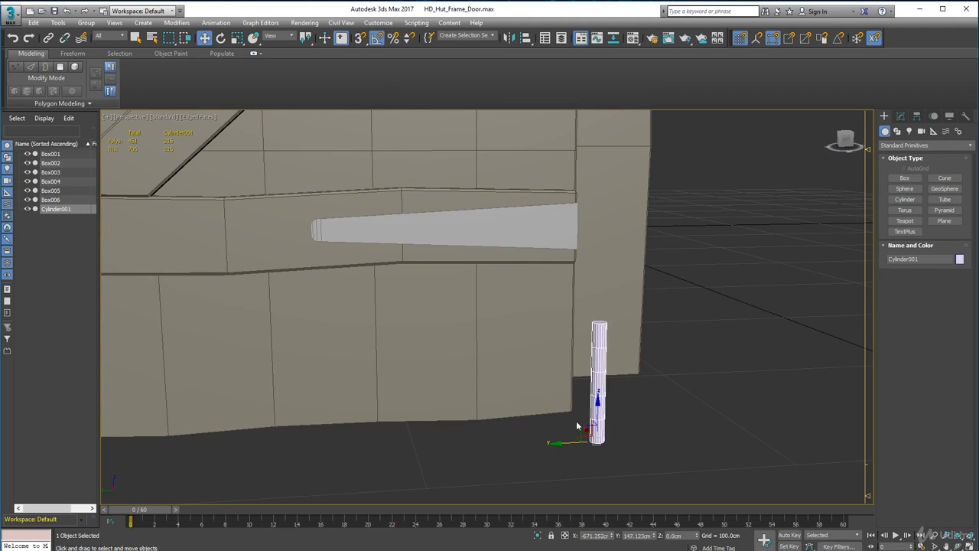
left_click_drag(599, 403, 598, 256)
middle_click_drag(598, 307, 607, 383, "alt")
scroll(606, 384, "up", 2)
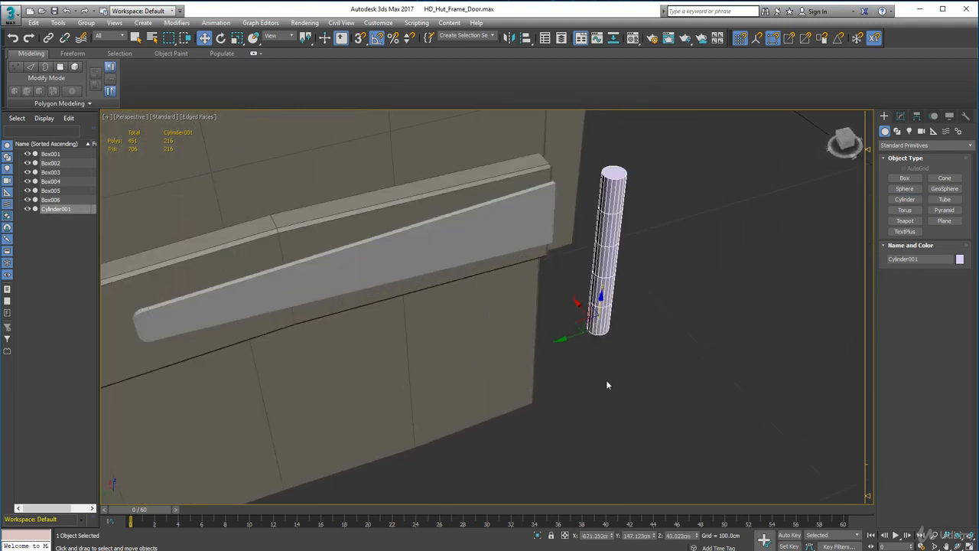
left_click_drag(566, 304, 541, 280)
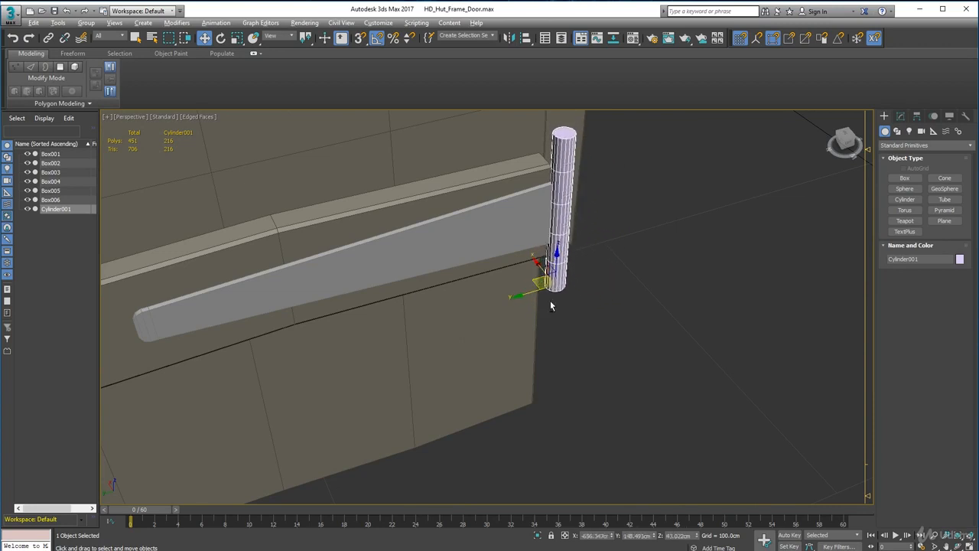
Set the pin cylinder to 12 sides, 2 height segments and a 20.152 cm height, and raise it to centre on the strap's wide end.
middle_click_drag(550, 300, 531, 316, "alt")
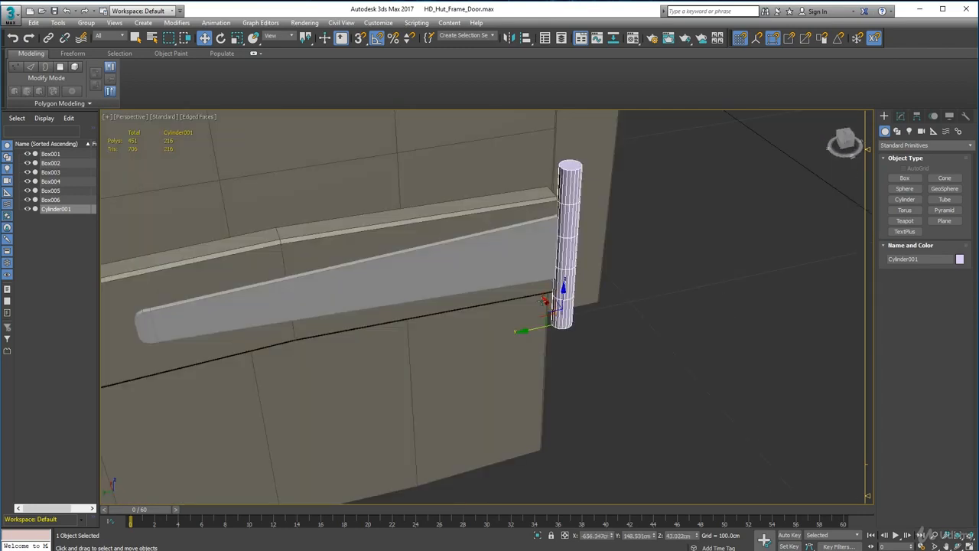
middle_click_drag(649, 279, 726, 250, "alt")
left_click(901, 117)
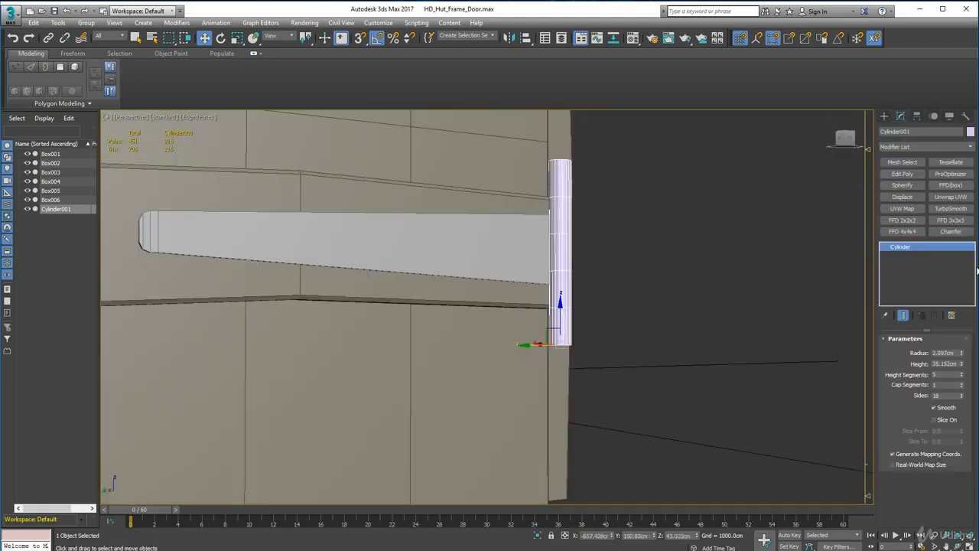
left_click_drag(962, 397, 963, 402)
middle_click_drag(573, 330, 596, 332, "alt")
left_click_drag(961, 366, 963, 382)
left_click_drag(561, 310, 560, 280)
middle_click_drag(578, 330, 635, 337, "alt")
left_click_drag(962, 366, 963, 372)
left_click_drag(560, 288, 561, 276)
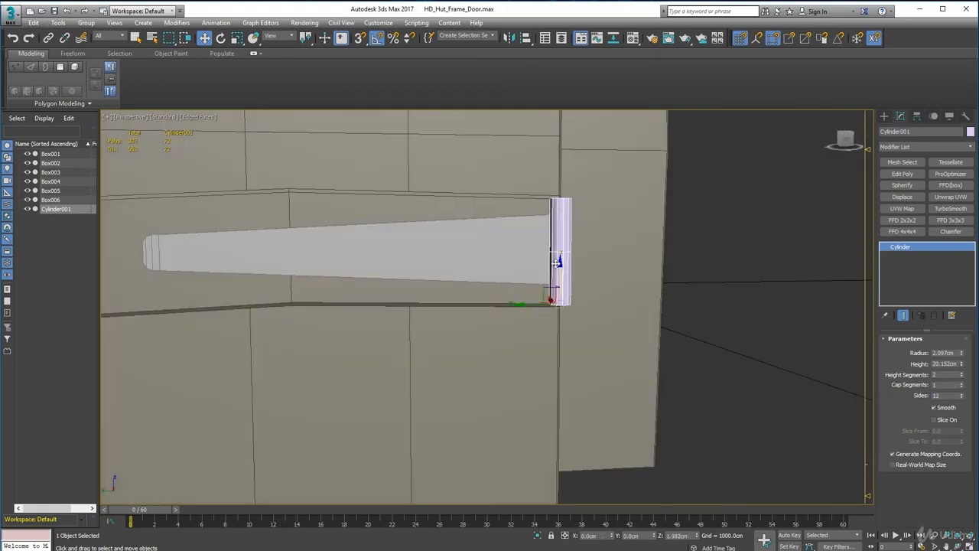
Convert the pin cylinder to an editable poly and attach the tapered strap to it.
scroll(568, 280, "down", 5)
left_click(624, 369)
scroll(623, 369, "down", 4)
mouse_move(623, 370)
middle_mouse_down("alt")
mouse_move(645, 381)
mouse_move(567, 363)
mouse_move(634, 370)
mouse_move(627, 361)
middle_mouse_up("alt")
scroll(613, 360, "up", 6)
left_click(554, 247)
right_click(550, 204)
mouse_move(574, 310)
left_click(710, 319)
left_click(416, 79)
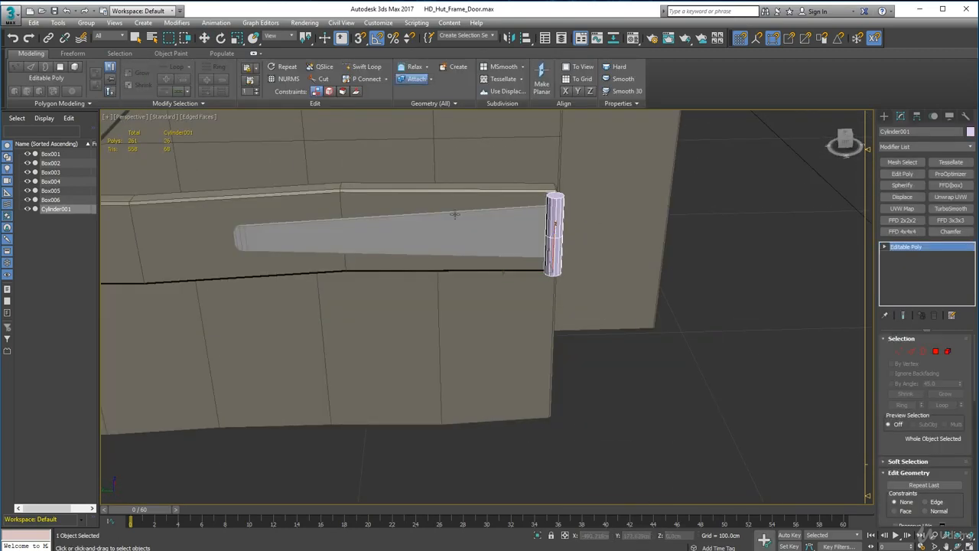
left_click(455, 215)
Assign a new object color to the combined hinge and turn off edged faces in the viewport.
left_click(970, 132)
left_click(645, 310)
left_click(753, 342)
scroll(589, 294, "down", 5)
mouse_move(574, 293)
middle_mouse_down("alt")
mouse_move(615, 291)
mouse_move(535, 279)
middle_mouse_up("alt")
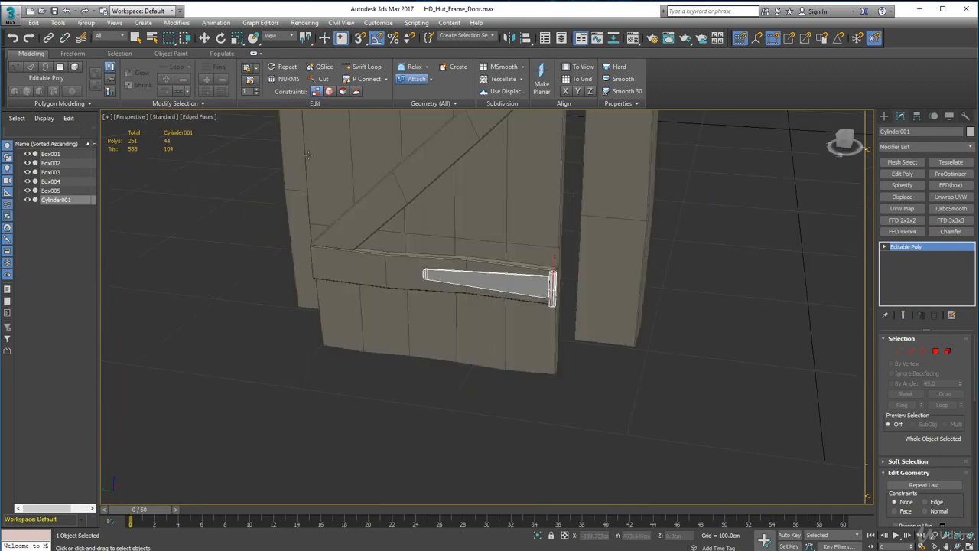
left_click(201, 117)
left_click(219, 220)
Select the door planks, Z brace and hinge together and pull them about 4.4 cm forward along X, then nudge them slightly back.
mouse_move(452, 268)
middle_mouse_down("alt")
mouse_move(526, 284)
mouse_move(536, 296)
middle_mouse_up("alt")
key("w")
left_click(644, 345)
left_click(539, 329)
left_click(459, 253, "ctrl")
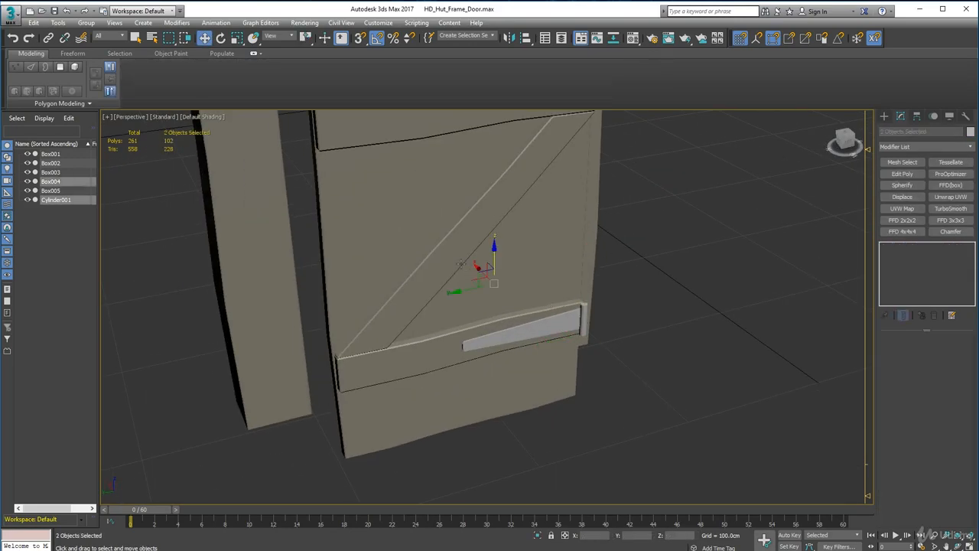
left_click(452, 350, "ctrl")
middle_click_drag(704, 363, 464, 228, "alt")
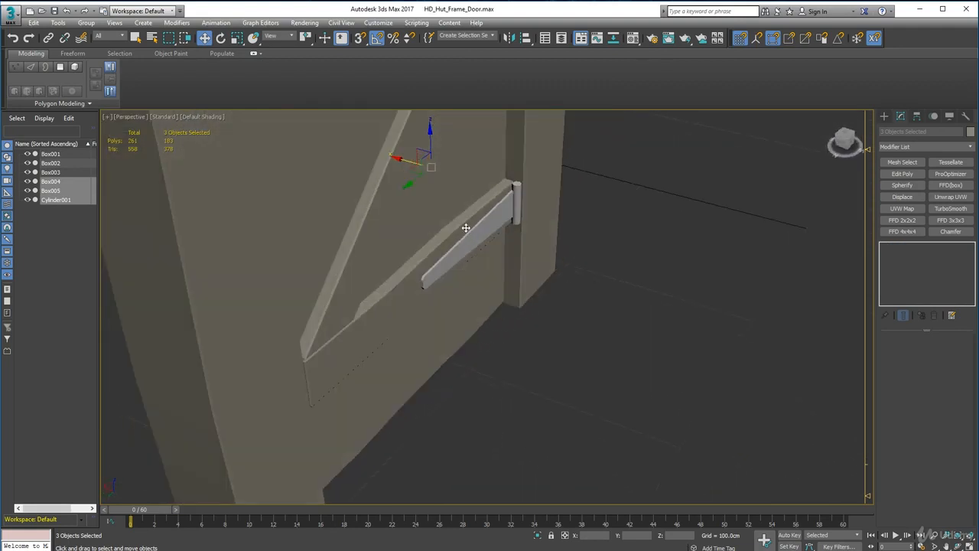
left_click_drag(396, 159, 408, 165)
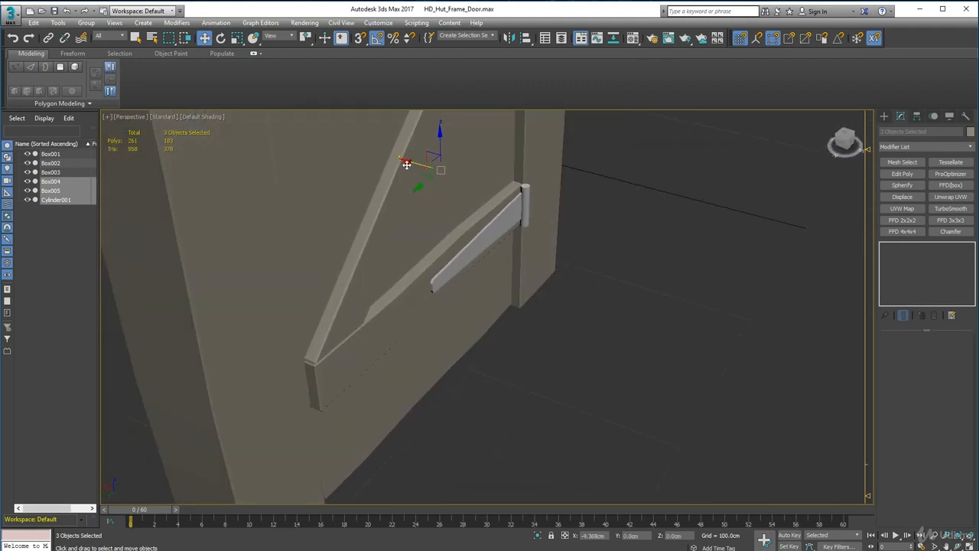
middle_click_drag(407, 164, 504, 257, "alt")
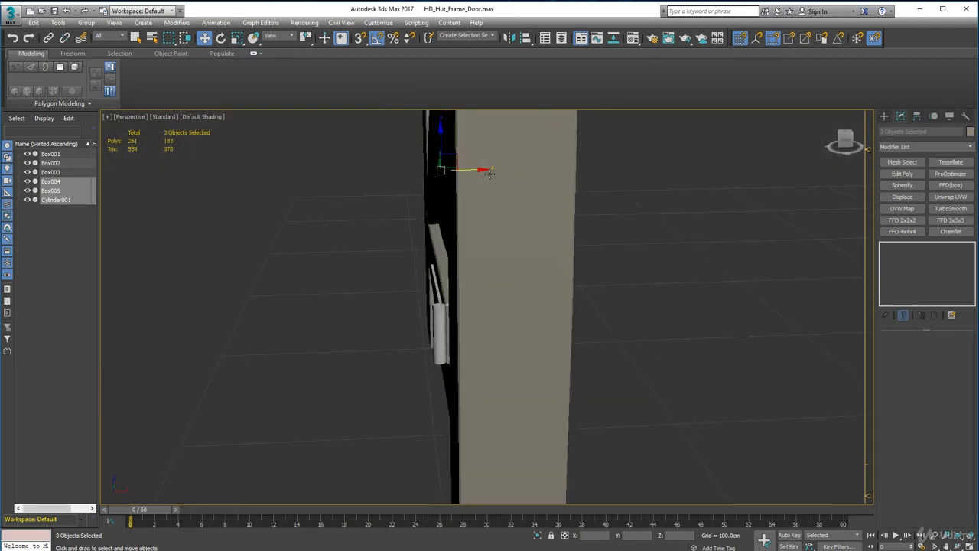
left_click_drag(481, 168, 484, 169)
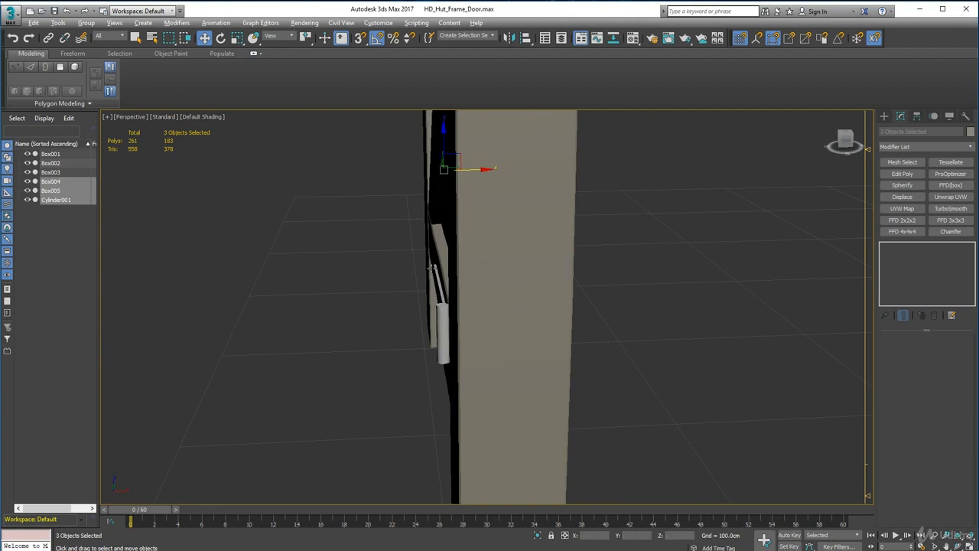
Shift the door, brace and hinge about 1.4 cm along Y toward the hinge-side post and check the gap at the pin.
middle_click_drag(483, 169, 335, 212, "alt")
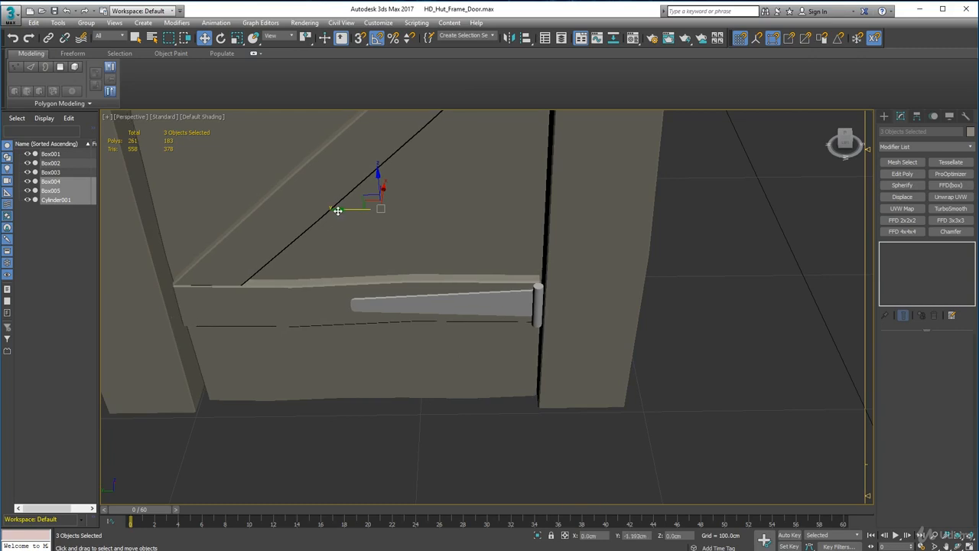
middle_click_drag(391, 247, 559, 266, "alt")
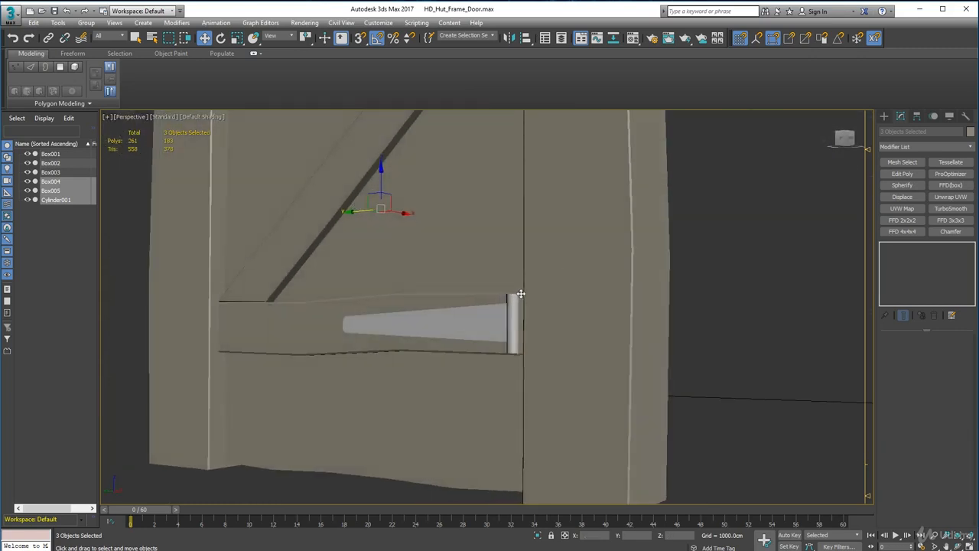
middle_click_drag(515, 295, 548, 300, "alt")
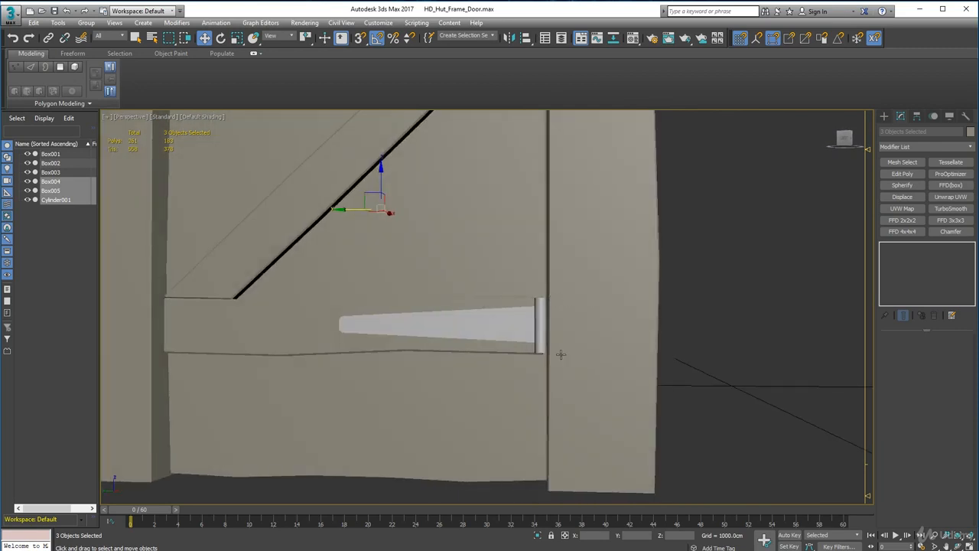
scroll(549, 336, "up", 5)
scroll(531, 323, "down", 1)
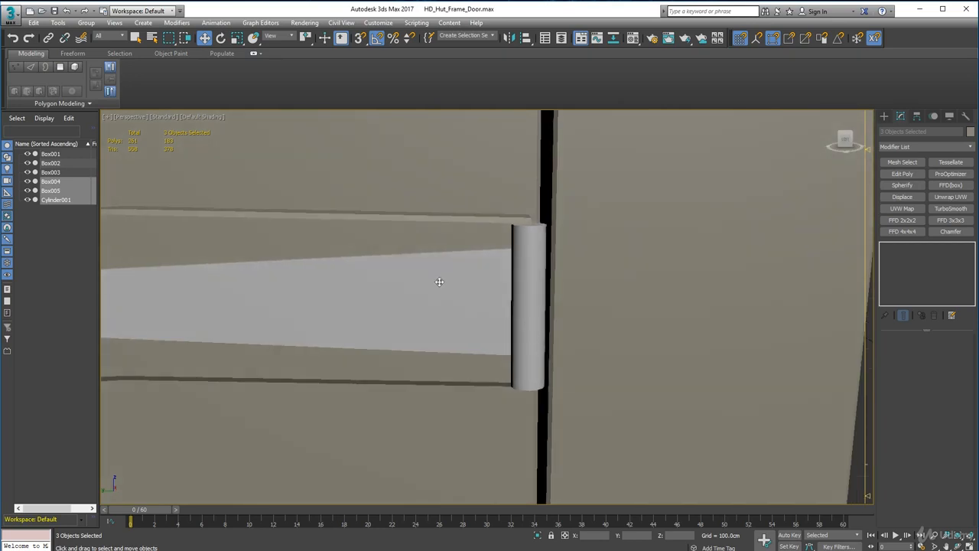
Enter element editing on the hinge, select the strap element and display the viewport as wireframe.
left_click(517, 299)
middle_click_drag(511, 300, 508, 326, "alt")
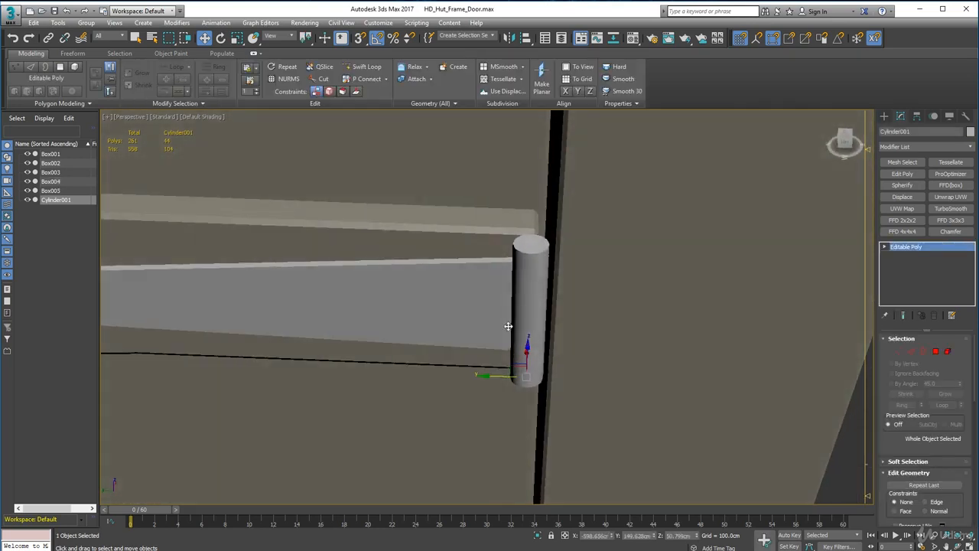
key("5")
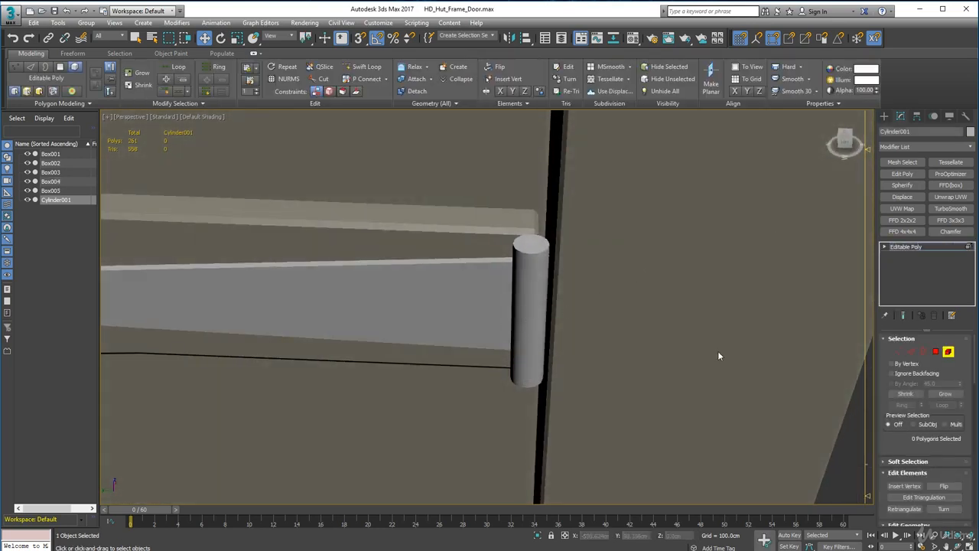
left_click(456, 297)
middle_click_drag(512, 352, 478, 346, "alt")
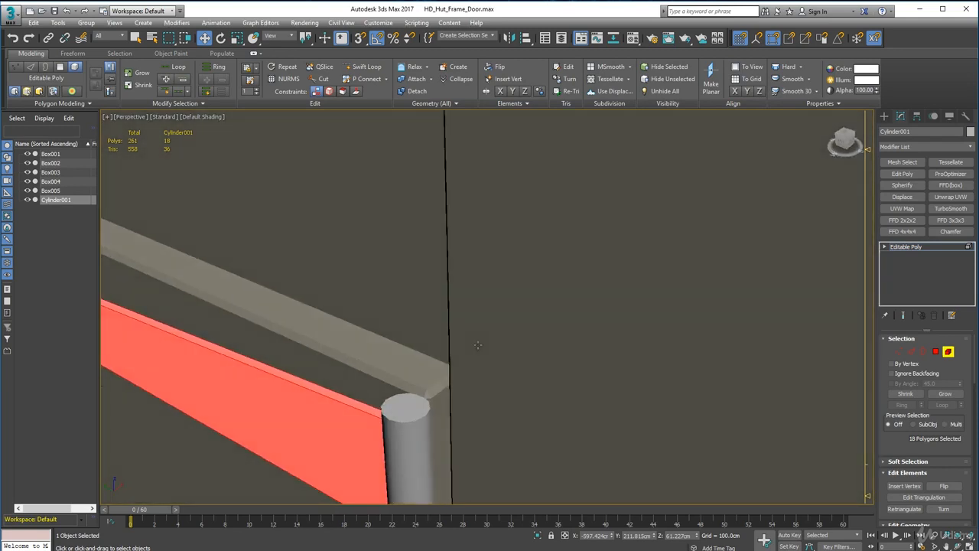
left_click(203, 116)
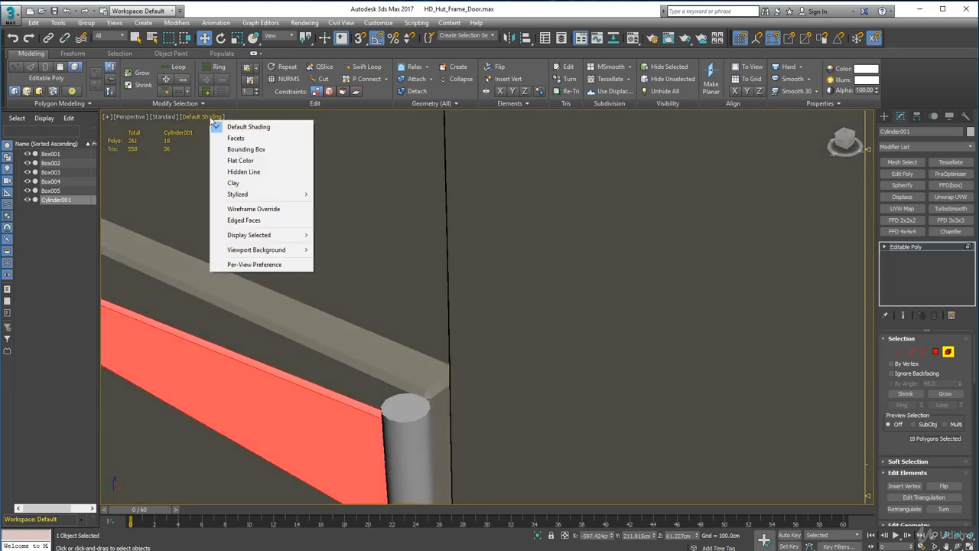
left_click(246, 209)
Detach the pin's cylinder element from the strap as a separate object.
middle_click_drag(402, 457, 449, 304)
left_click(617, 335)
middle_click_drag(638, 299, 472, 240, "alt")
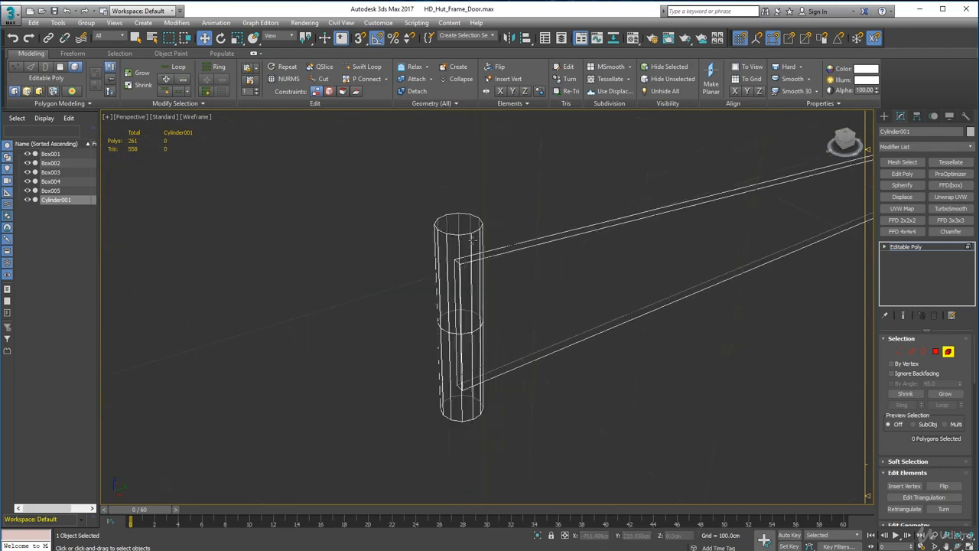
left_click(455, 242)
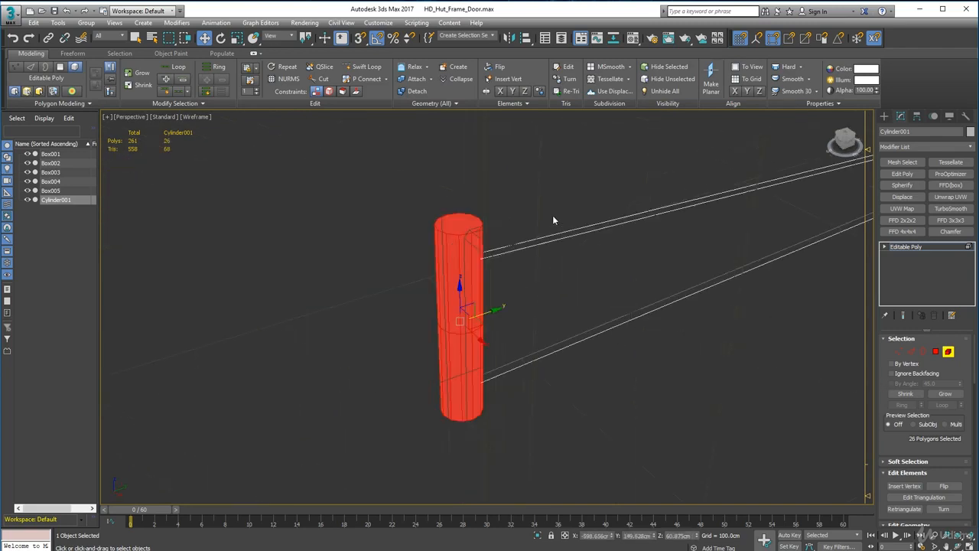
left_click(413, 91)
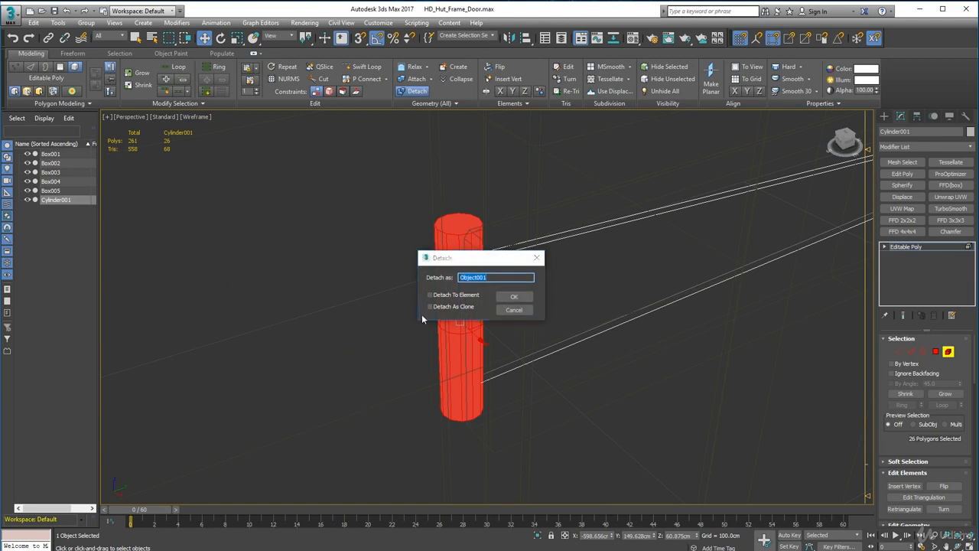
left_click(519, 298)
Extrude the strap's wide end polygon past the pin to form a plate over the frame post, and finish polygon editing.
middle_click_drag(536, 329, 334, 294, "alt")
left_click(600, 212)
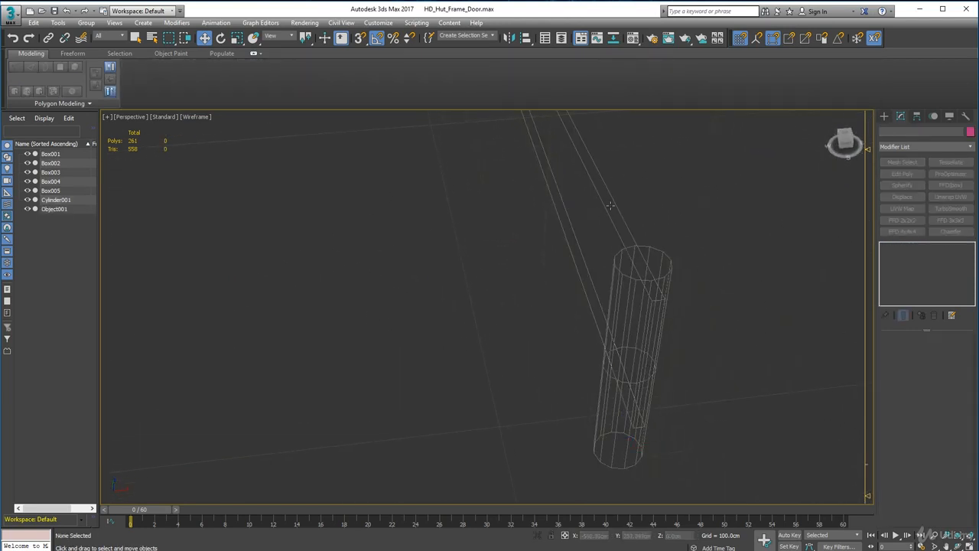
left_click(610, 206)
left_click(936, 352)
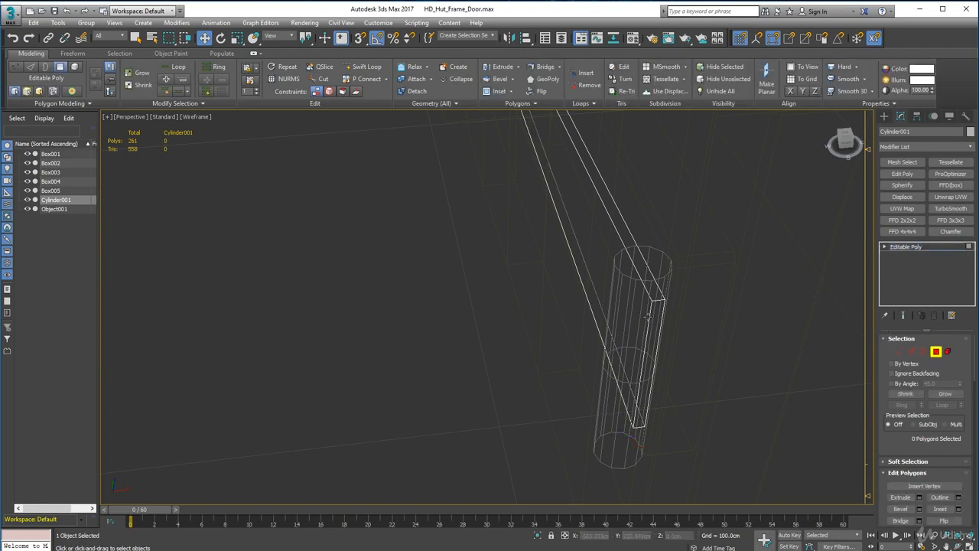
left_click(657, 313)
middle_click_drag(595, 414, 489, 324, "alt")
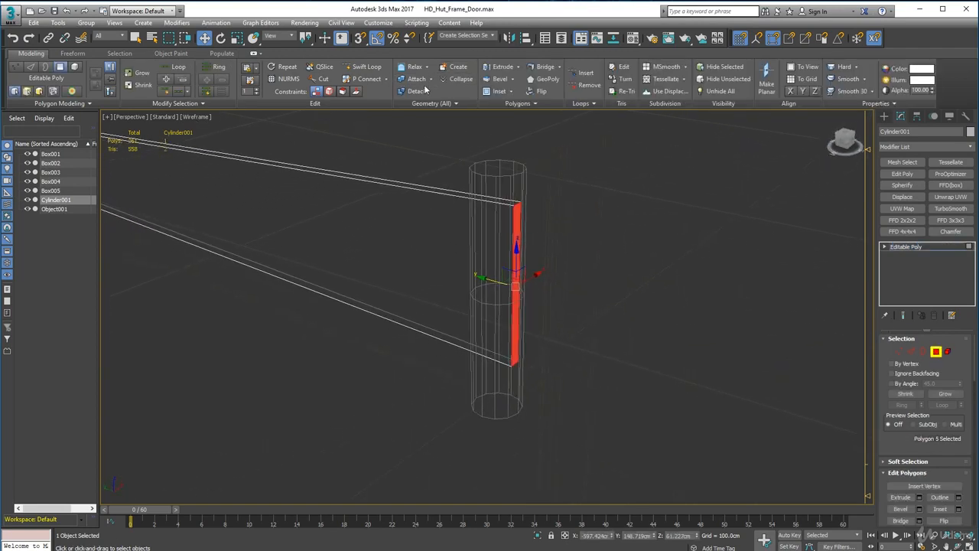
left_click(502, 66)
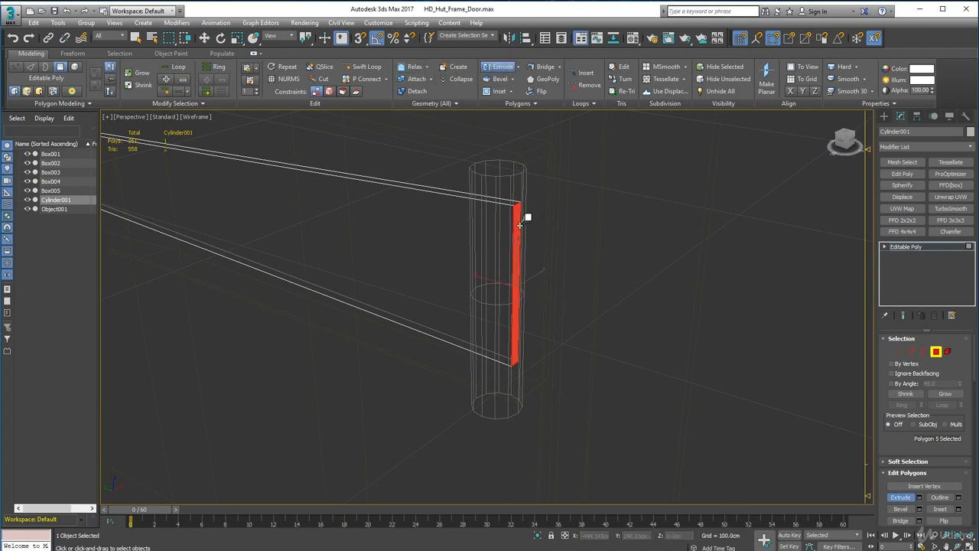
left_click_drag(521, 222, 521, 222)
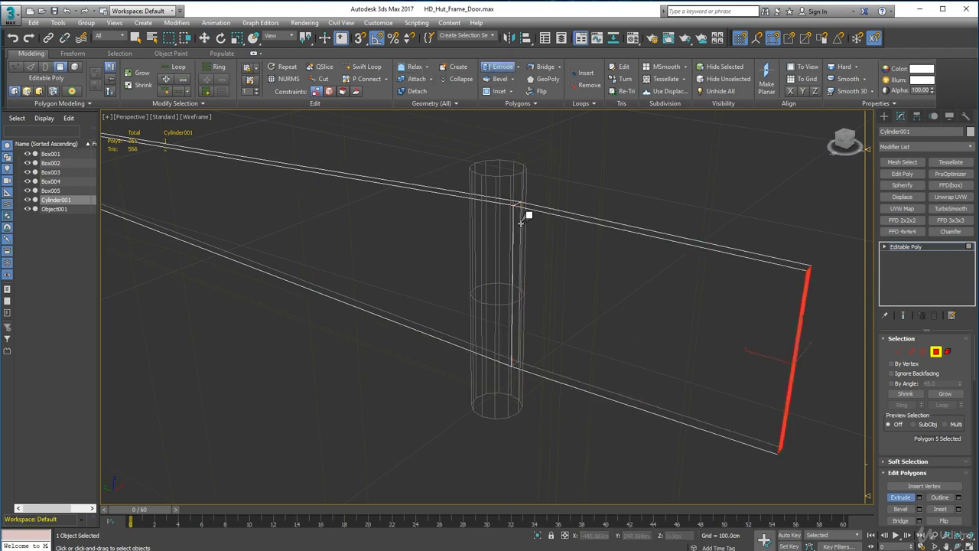
middle_click_drag(511, 262, 473, 226, "alt")
scroll(512, 226, "down", 3)
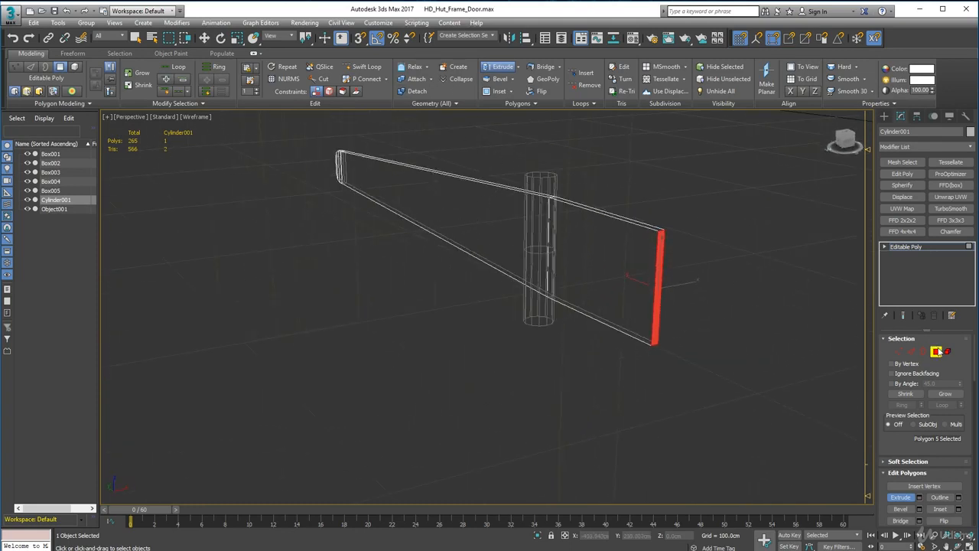
left_click(938, 351)
Return the viewport to default shading and inspect the extended strap against the door and post.
left_click(194, 113)
left_click(194, 117)
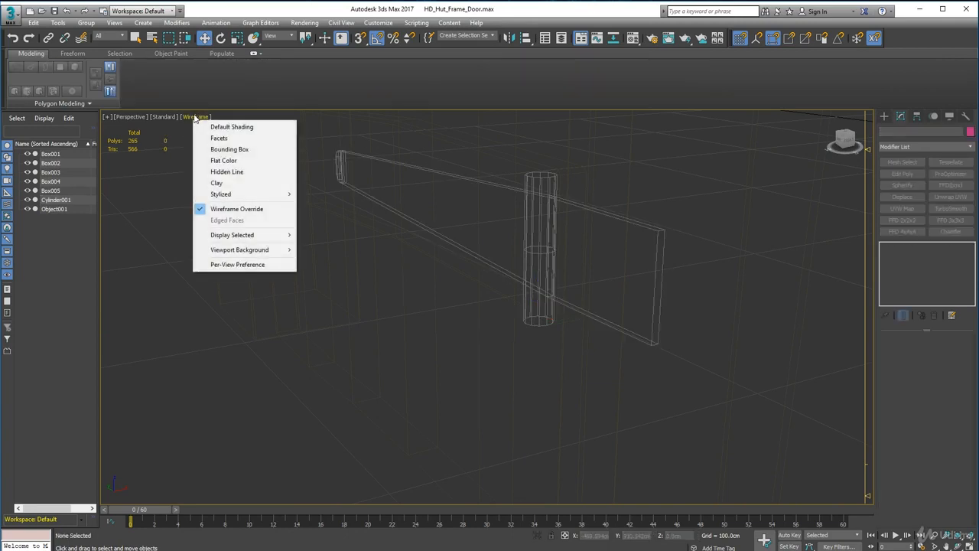
left_click(230, 127)
scroll(449, 323, "up", 5)
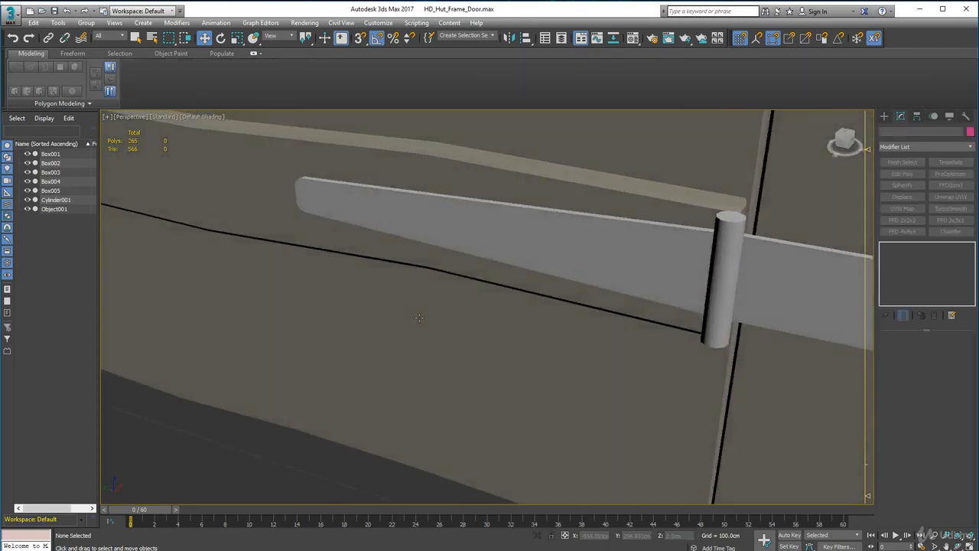
middle_click_drag(453, 251, 504, 283, "alt")
Attach the strap plate to the pin as one hinge and copy it straight up onto the door's upper crosspiece.
scroll(469, 220, "down", 4)
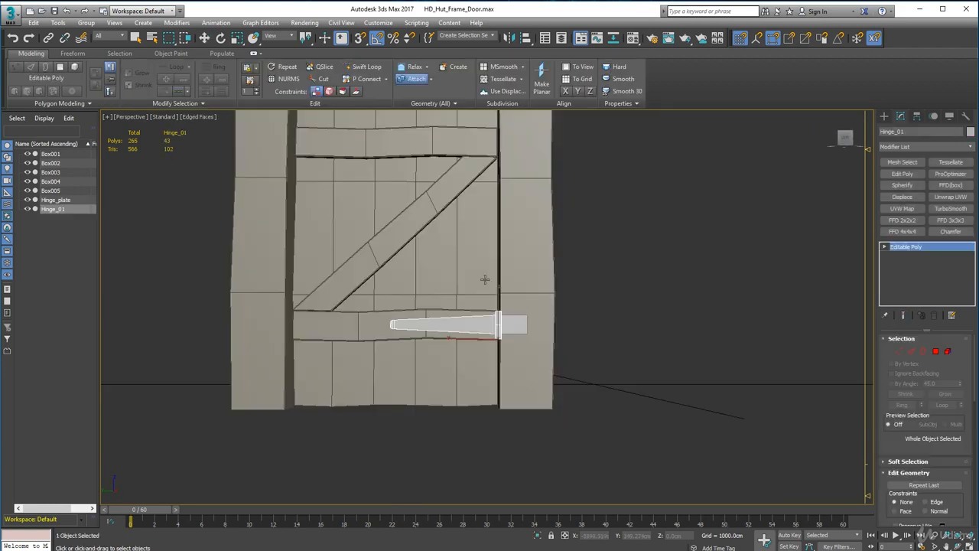
left_click(517, 326)
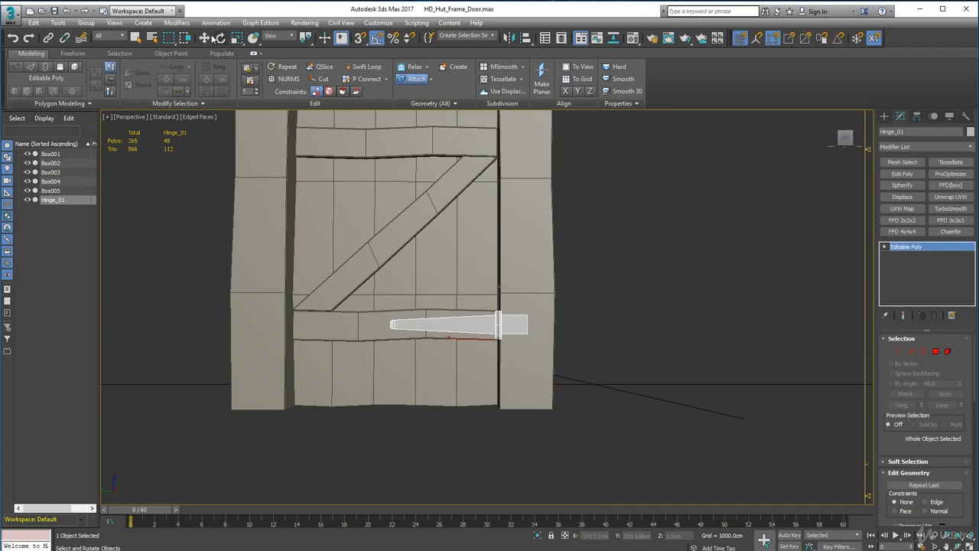
left_click(204, 38)
left_click_drag(498, 306, 498, 121, "shift")
left_click(490, 327)
mouse_move(431, 252)
middle_mouse_down("alt")
mouse_move(439, 251)
mouse_move(448, 361)
mouse_move(629, 316)
middle_mouse_up("alt")
left_click(629, 316)
scroll(517, 294, "down", 3)
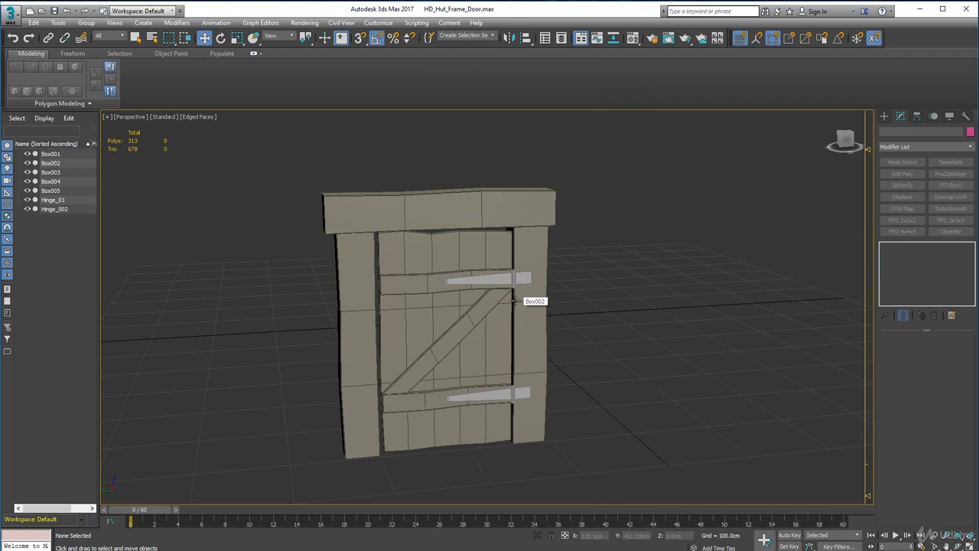
Select the door planks and the Z brace together and apply an Edit Poly modifier to both.
scroll(516, 301, "up", 3)
middle_click_drag(454, 297, 466, 281, "alt")
left_click(511, 252)
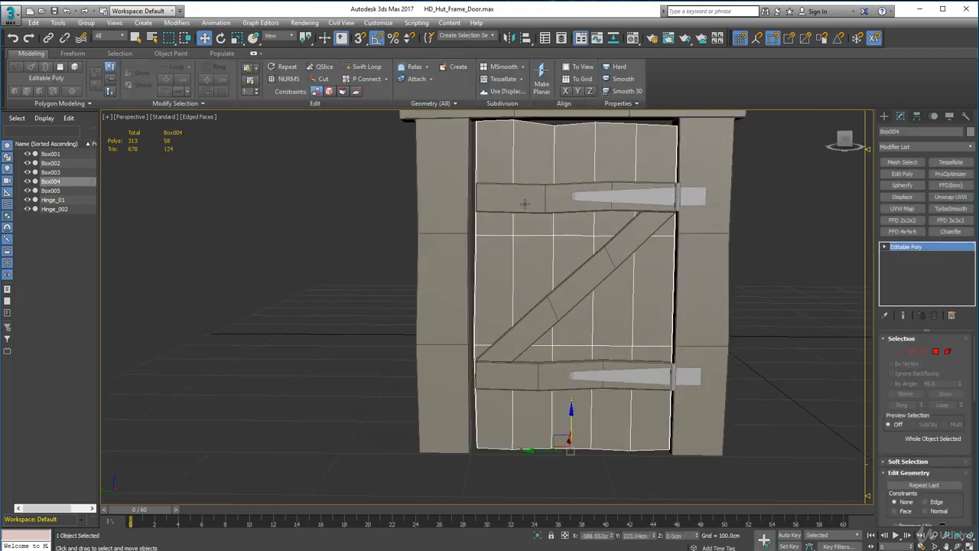
left_click(564, 305, "ctrl")
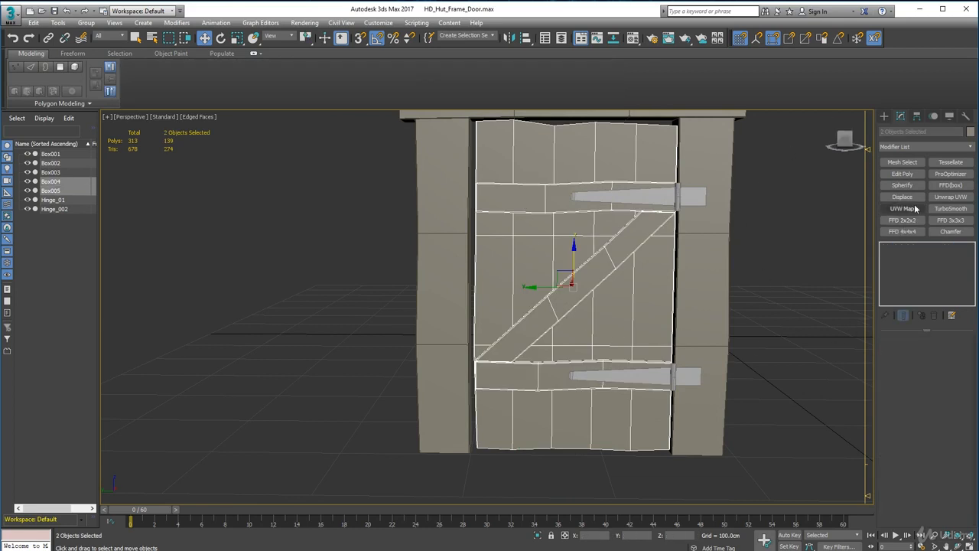
left_click(913, 175)
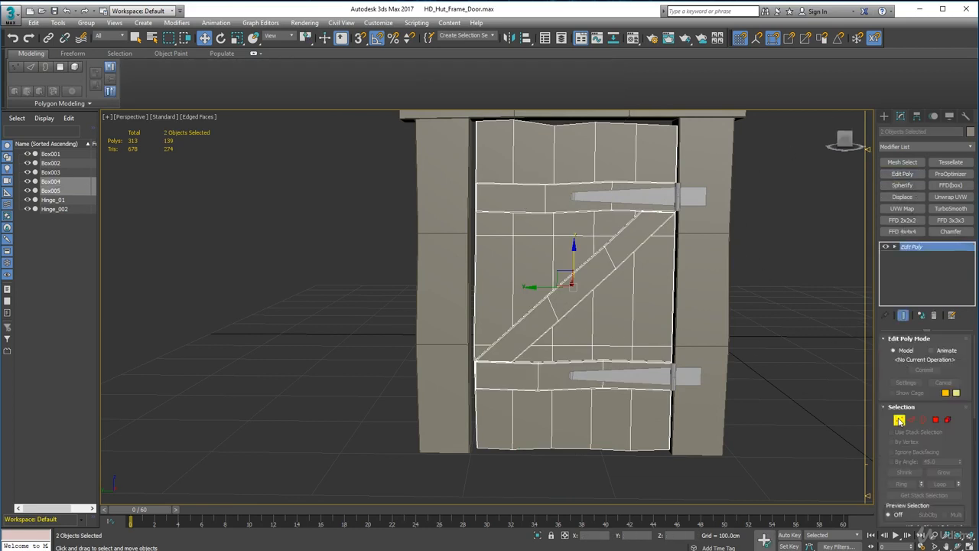
Move the plank and brace vertices along the door edge opposite the hinges slightly outward to narrow the gap to the frame post.
left_click(900, 420)
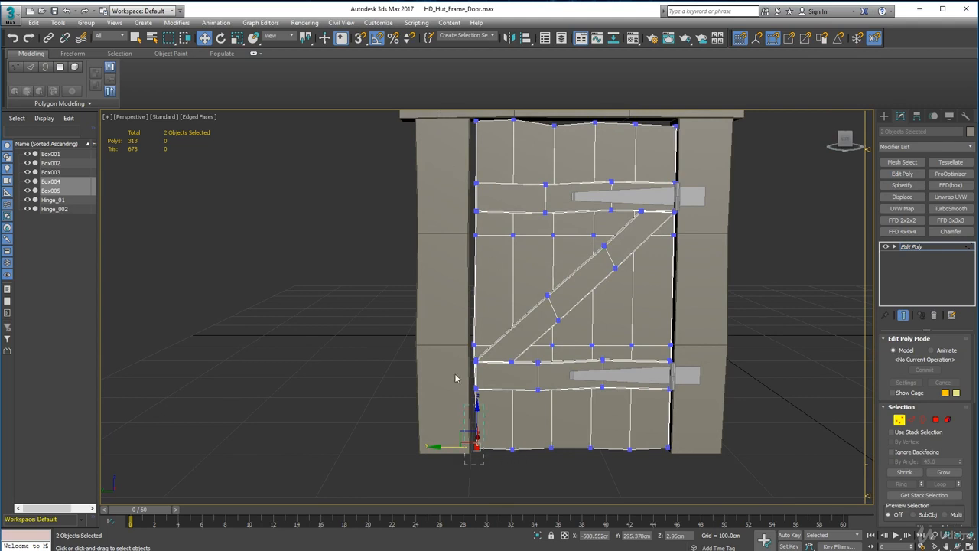
left_click_drag(455, 374, 441, 93)
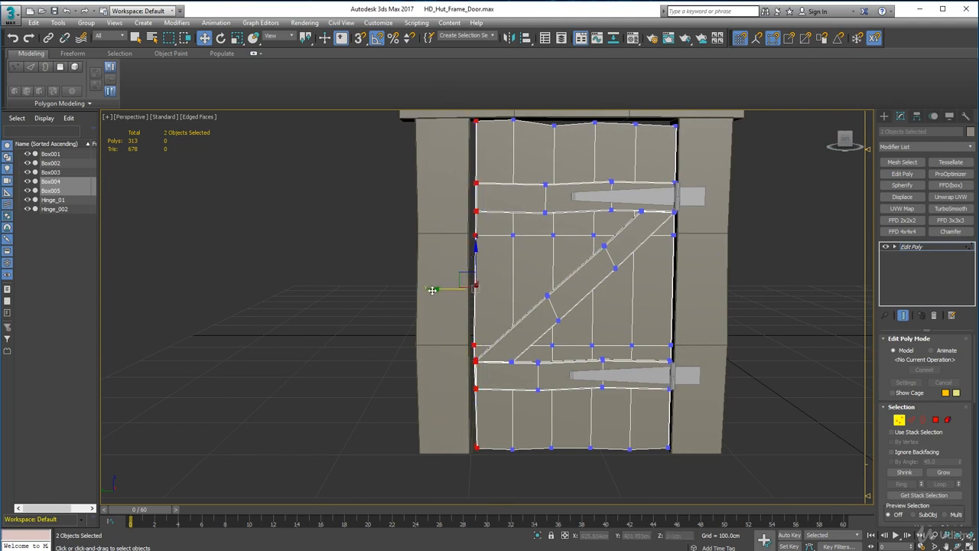
left_click_drag(434, 290, 431, 290)
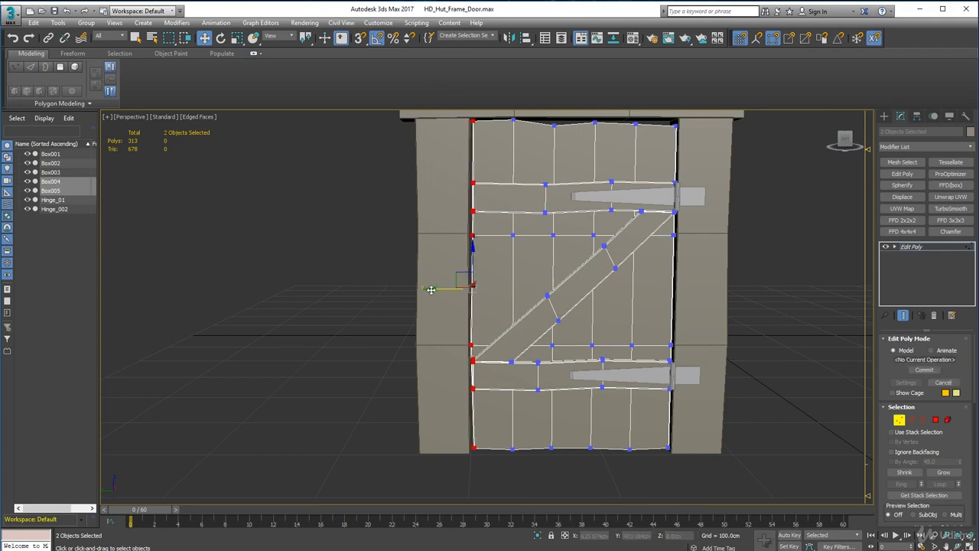
middle_click_drag(432, 290, 766, 382, "alt")
left_click(900, 420)
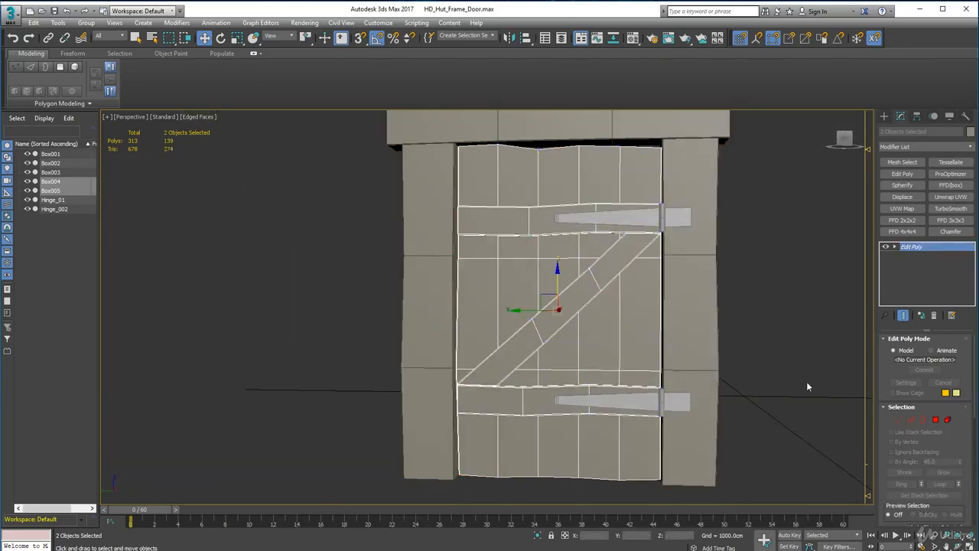
Deselect everything and save the scene file.
left_click(805, 381)
scroll(632, 353, "down", 3)
middle_click_drag(587, 353, 541, 328, "alt")
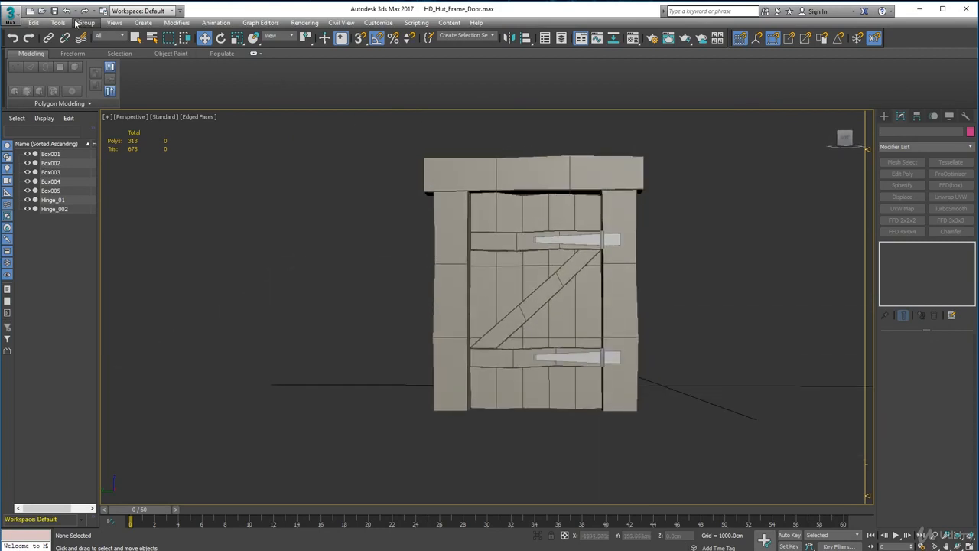
left_click(54, 10)
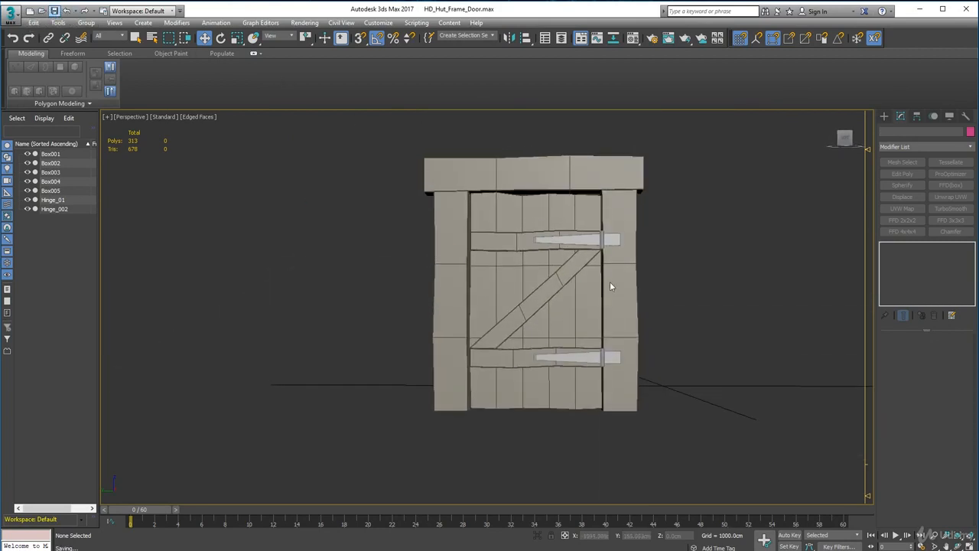
Turn off the edged faces display in the perspective view to check the door and hinges without wireframe lines.
scroll(616, 280, "down", 2)
middle_click_drag(539, 289, 541, 269, "alt")
scroll(542, 270, "up", 2)
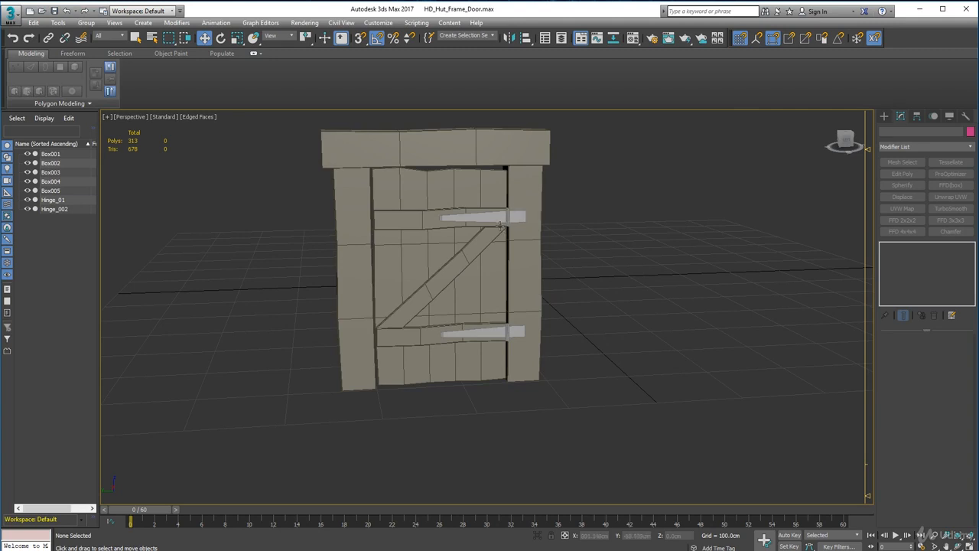
scroll(500, 225, "up", 2)
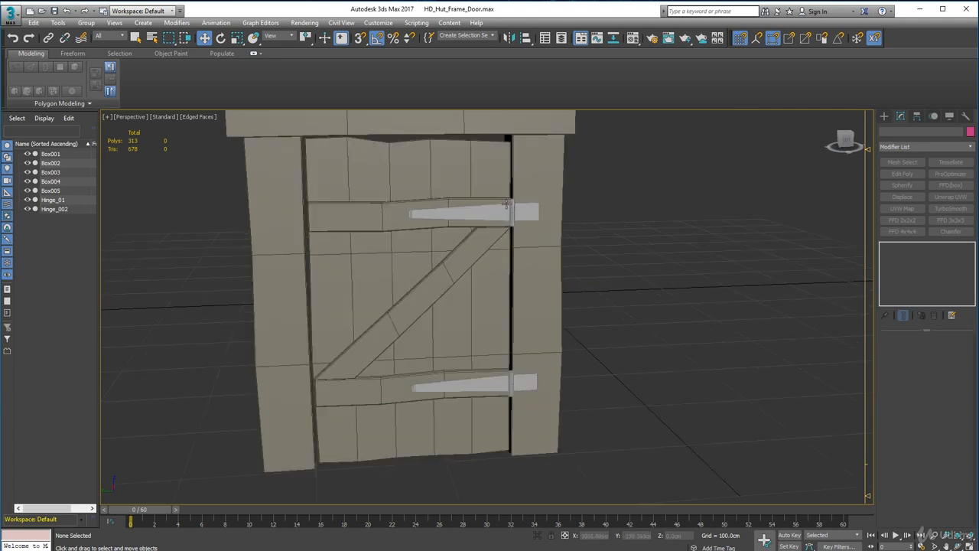
left_click(197, 116)
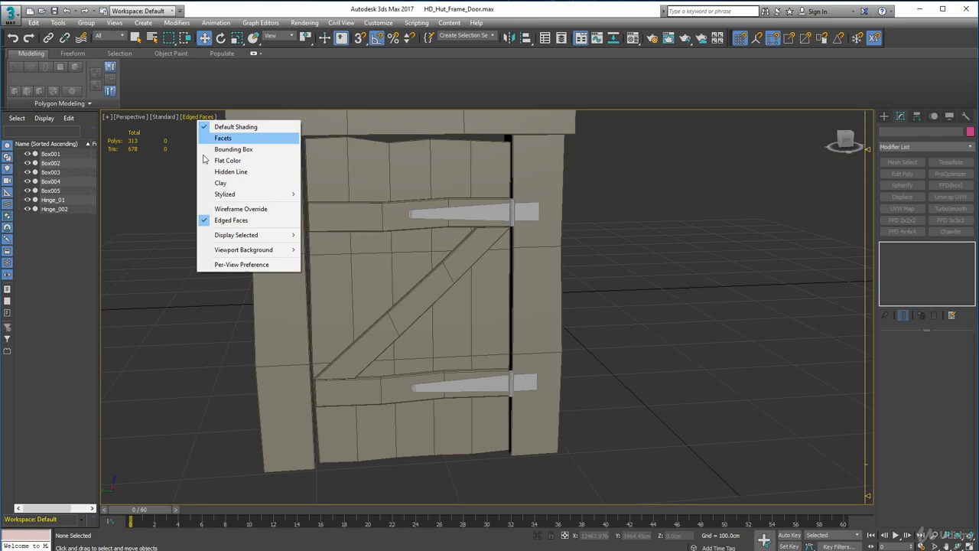
left_click(226, 222)
Examine the door, hinges and gaps to the frame posts from the front, the back and the sides.
middle_click_drag(543, 368, 495, 313, "alt")
middle_click_drag(538, 260, 555, 199, "alt")
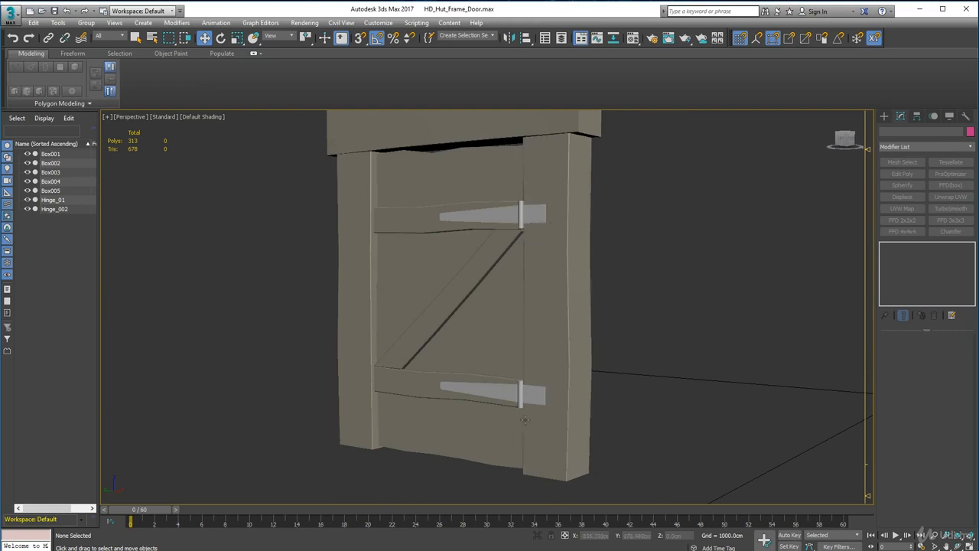
middle_click_drag(514, 410, 491, 349, "alt")
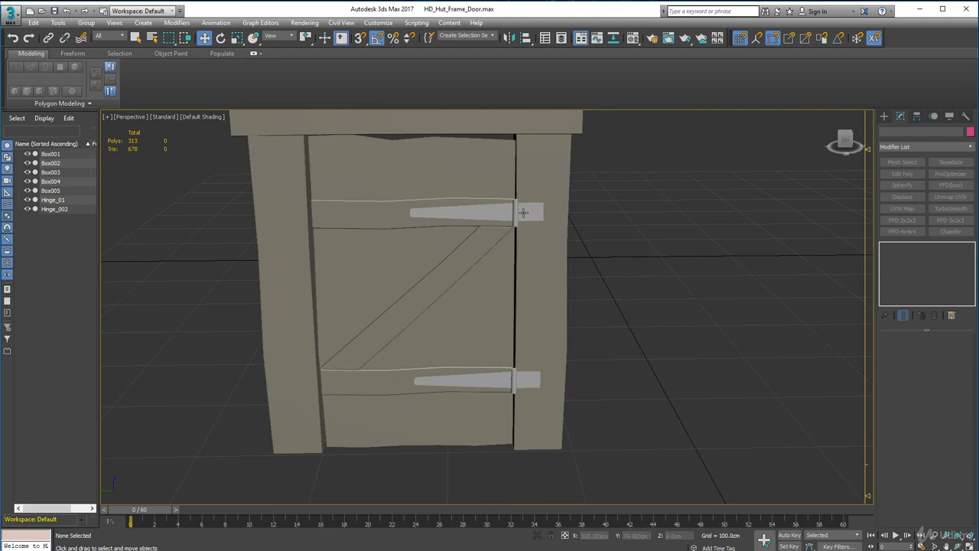
middle_click_drag(516, 176, 613, 205, "alt")
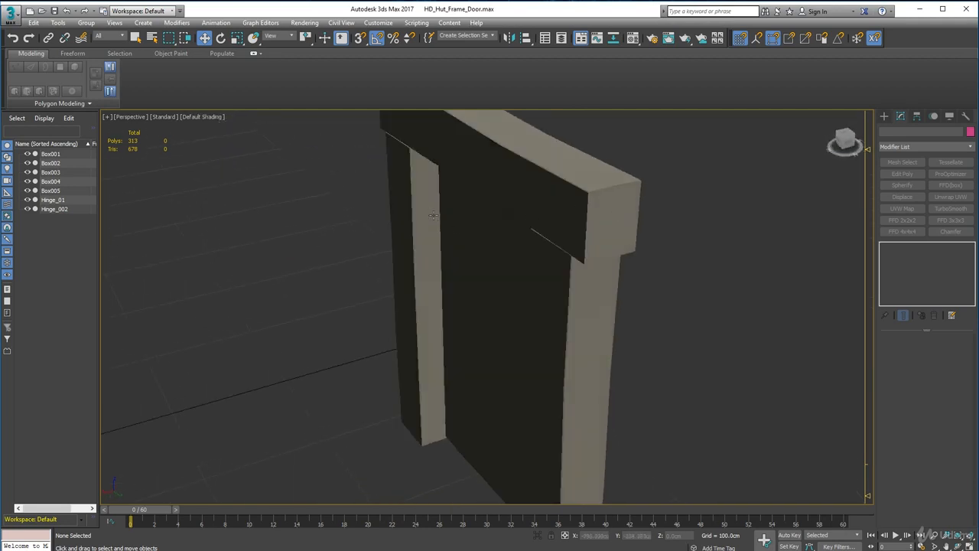
middle_click_drag(430, 215, 344, 226, "alt")
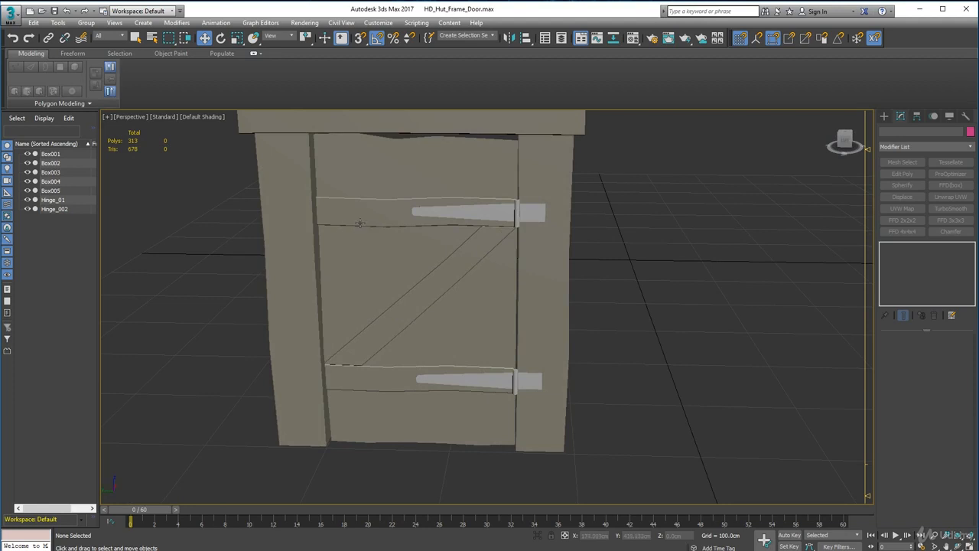
middle_click_drag(362, 245, 518, 269, "alt")
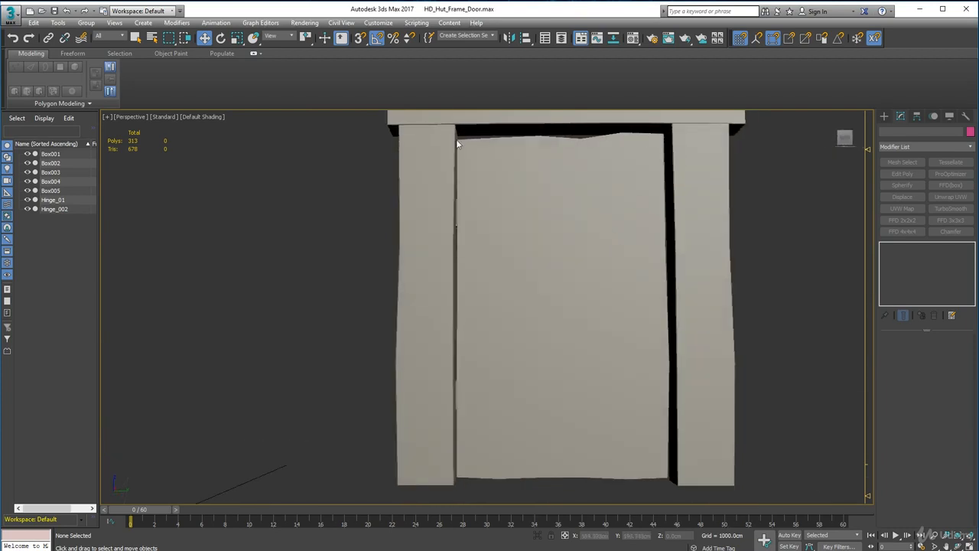
middle_click_drag(475, 453, 607, 429, "alt")
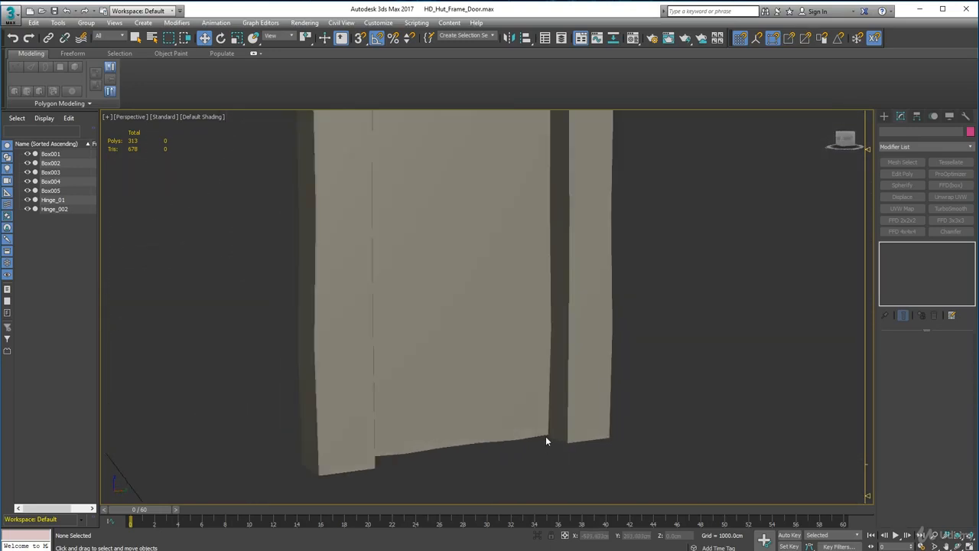
middle_click_drag(576, 232, 560, 238, "alt")
middle_click_drag(561, 237, 371, 330)
middle_click_drag(440, 311, 418, 331, "alt")
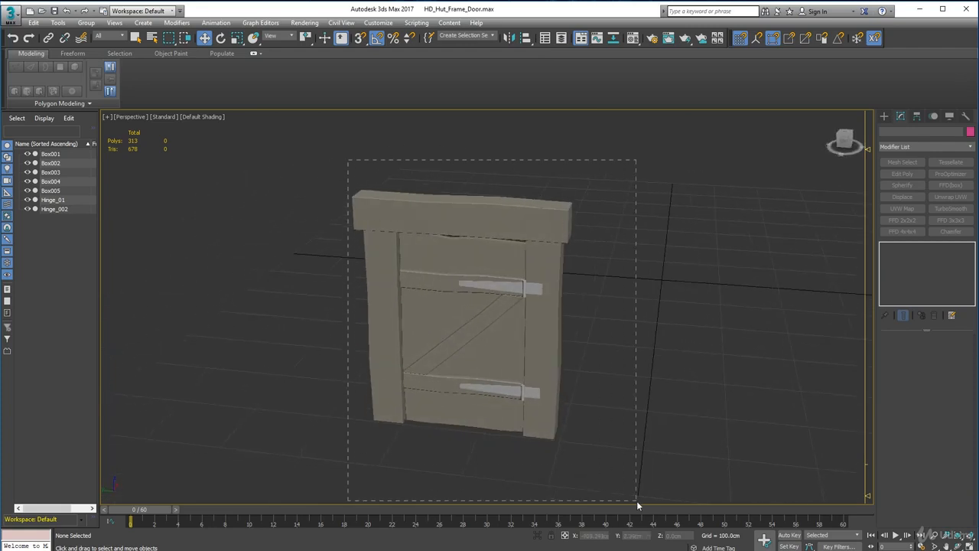
Select all the frame, door and hinge objects together and shift them slightly along the X axis, then deselect them.
left_click_drag(637, 500, 648, 466)
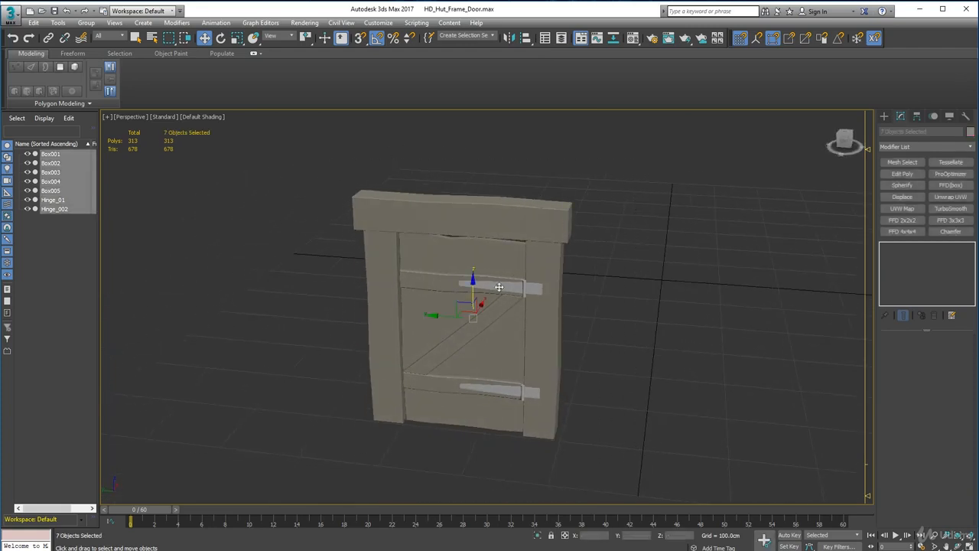
middle_click_drag(453, 342, 758, 286, "alt")
left_click_drag(757, 286, 531, 284)
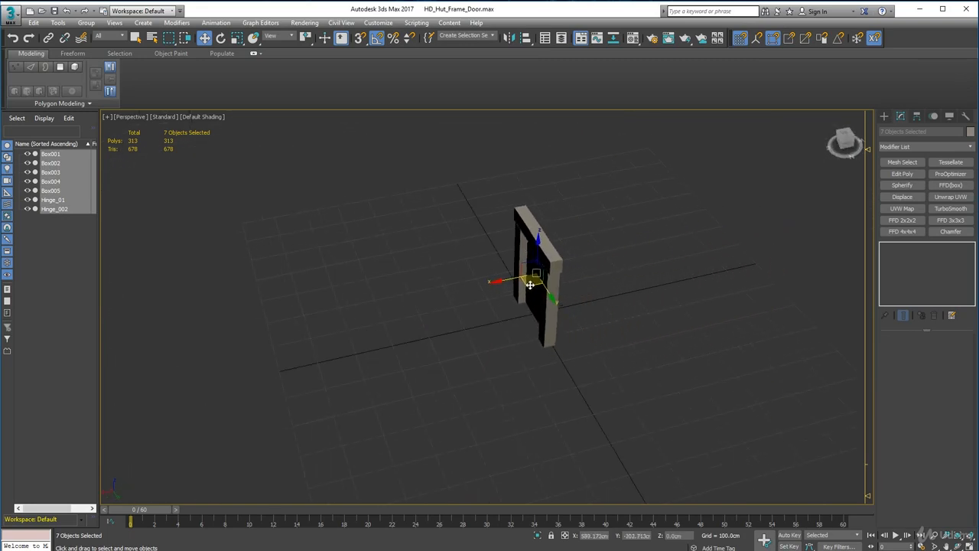
middle_click_drag(673, 338, 636, 324, "alt")
scroll(529, 313, "up", 5)
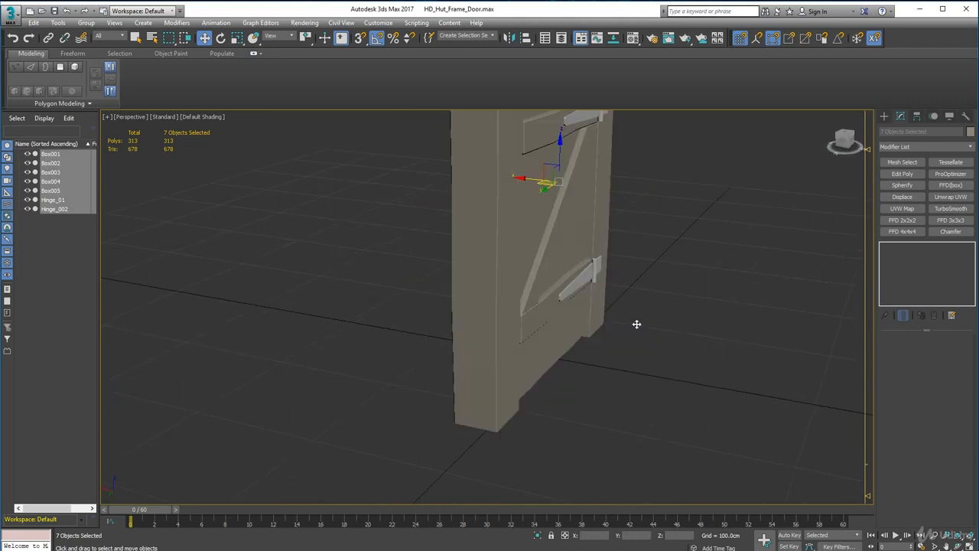
left_click_drag(522, 180, 526, 181)
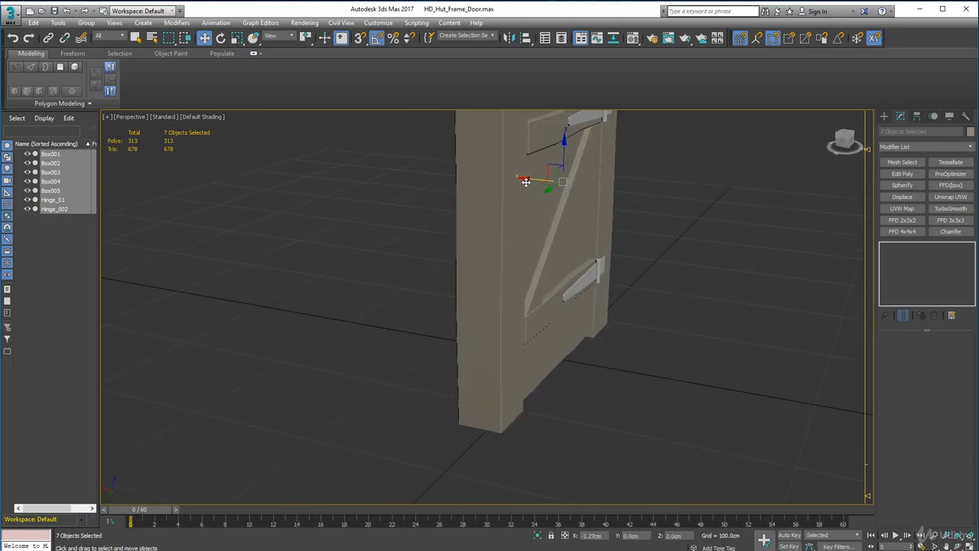
middle_click_drag(599, 345, 474, 392, "alt")
left_click(733, 369)
scroll(662, 342, "down", 3)
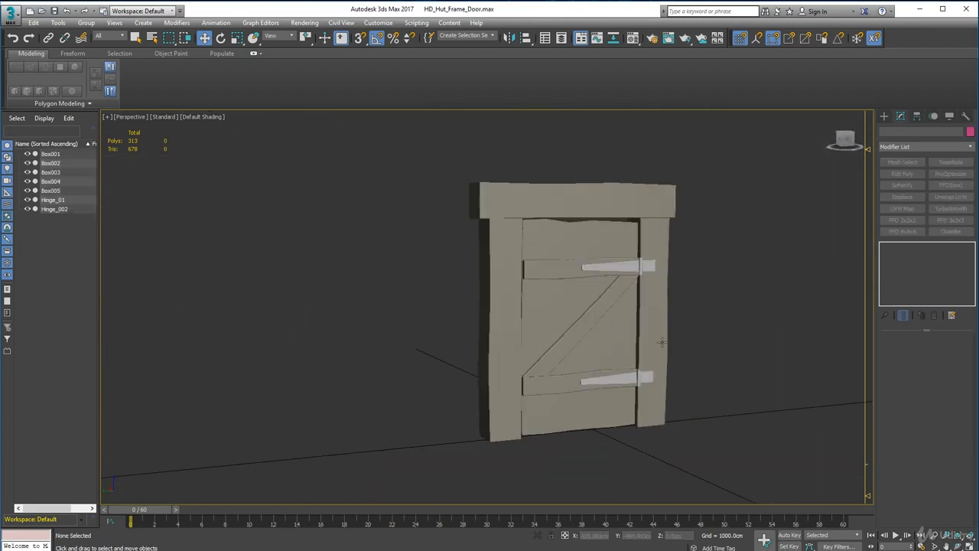
Clear the stray object selections and turn the edged faces display back on in the perspective view.
scroll(662, 339, "up", 5)
left_click(626, 167)
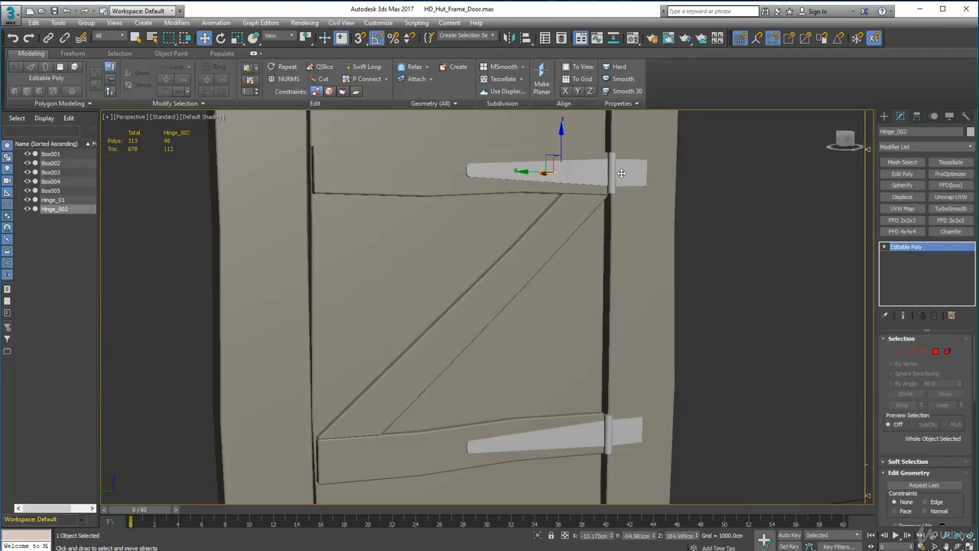
left_click(216, 119)
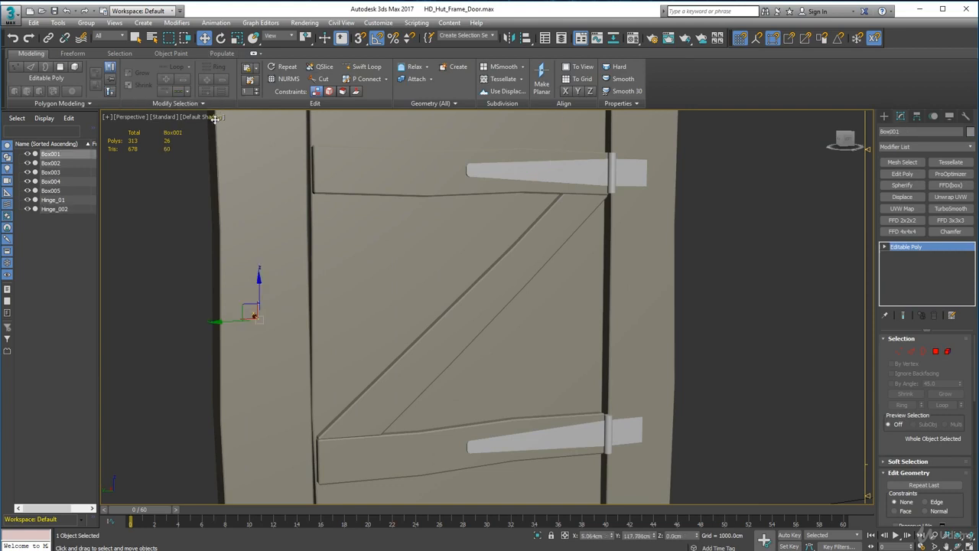
left_click(191, 131)
left_click(200, 116)
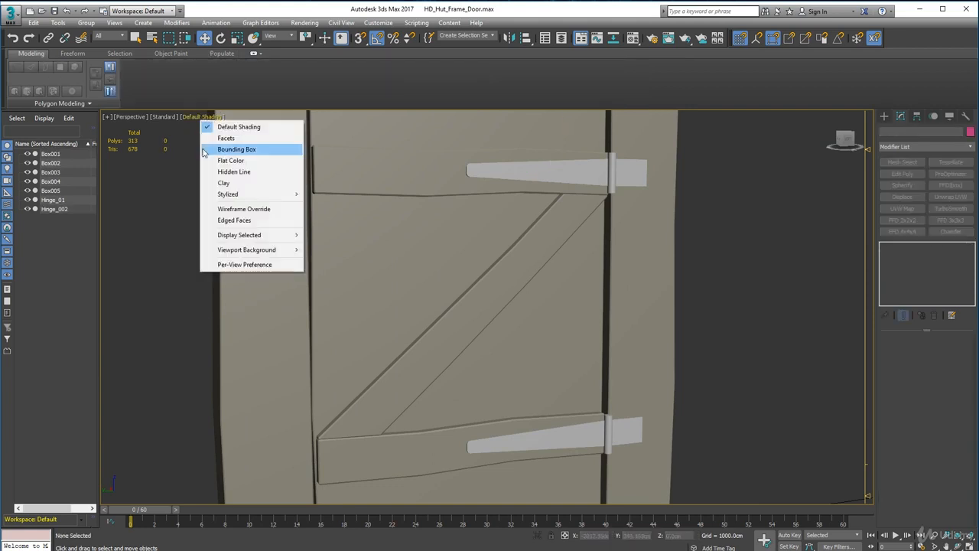
left_click(237, 222)
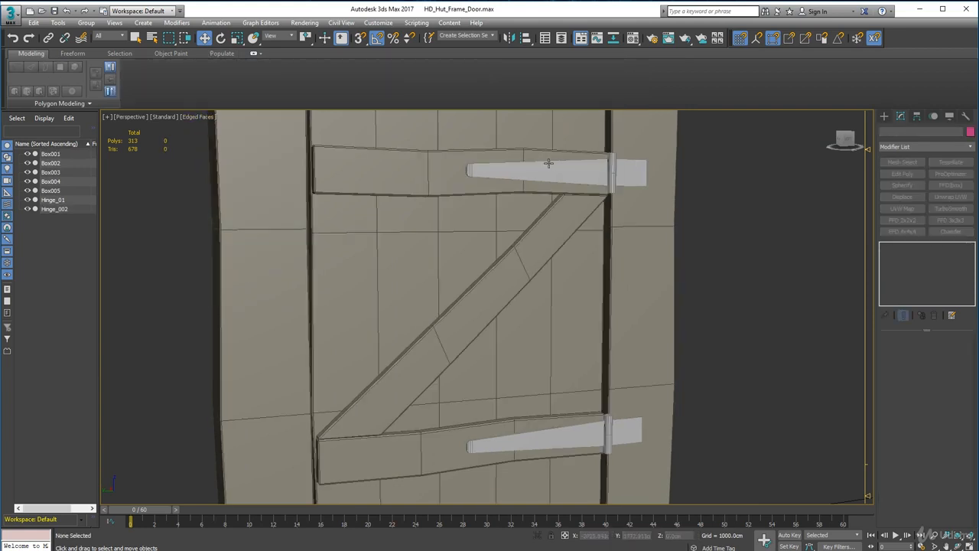
Collapse the whole modifier stack of the Z brace into an editable poly.
left_click(353, 186)
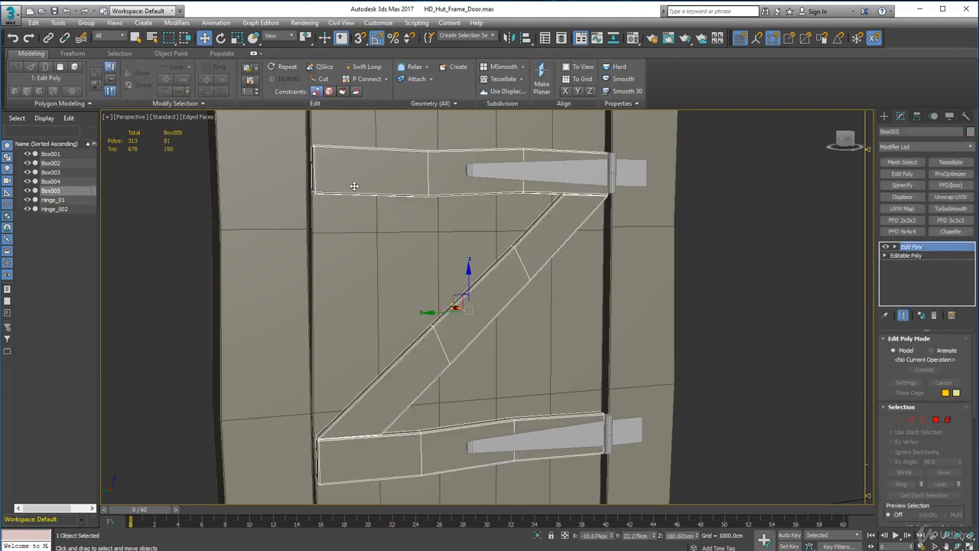
scroll(395, 197, "down", 5)
right_click(910, 252)
left_click(873, 369)
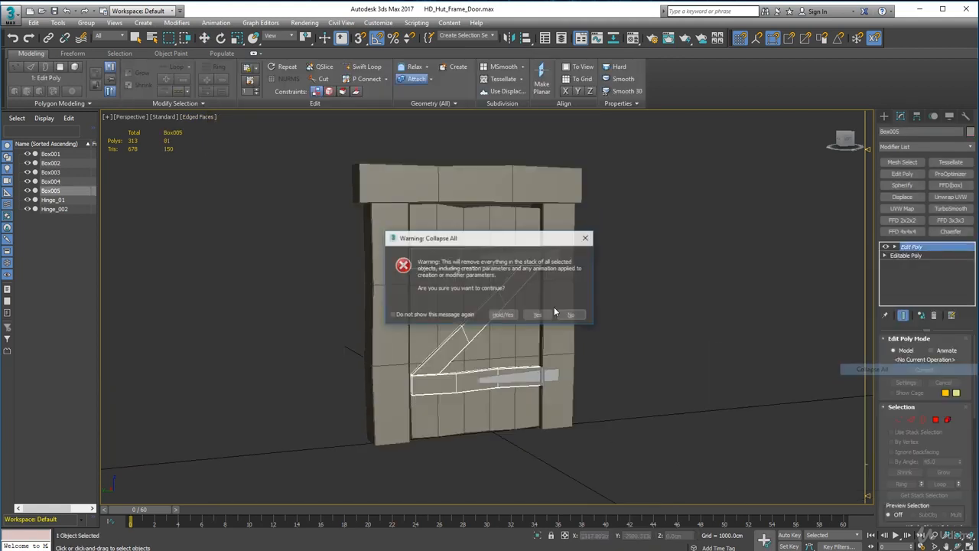
left_click(539, 316)
Collapse the Edit Poly modifier on the door planks into their base mesh.
left_click(450, 232)
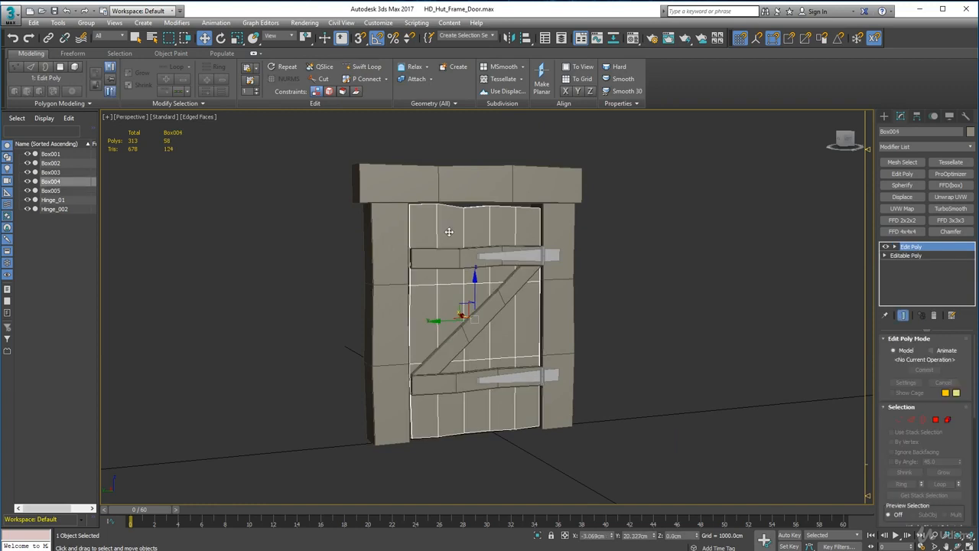
right_click(449, 231)
right_click(921, 275)
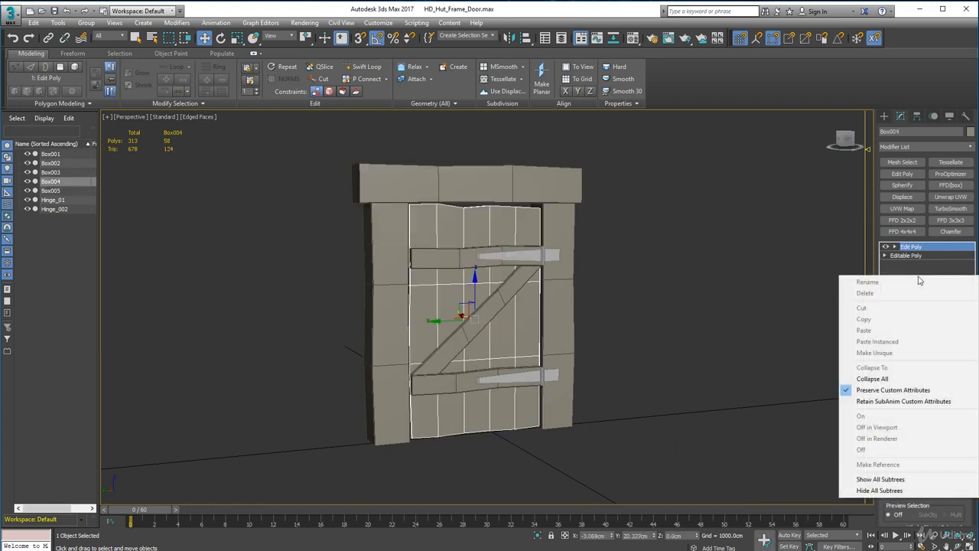
left_click(873, 379)
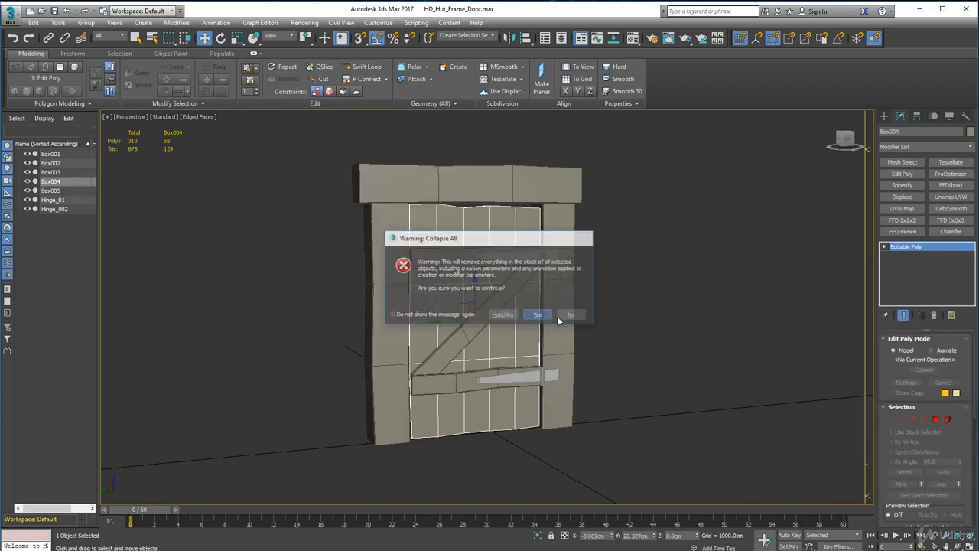
left_click(554, 316)
Apply an FFD 3x3x3 modifier to the door planks, collapse it into the mesh, and select the Z brace to check its stack.
left_click(951, 219)
left_click(712, 248)
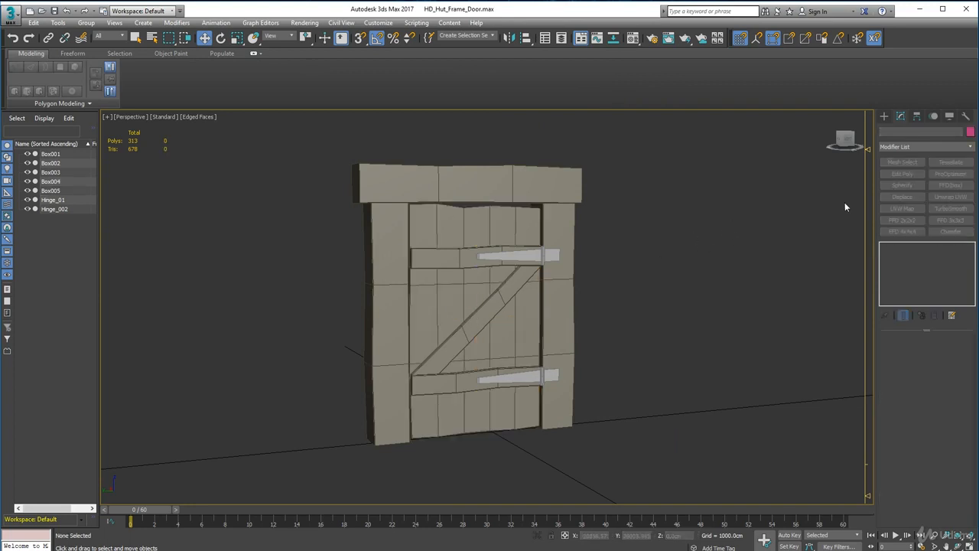
left_click(477, 242)
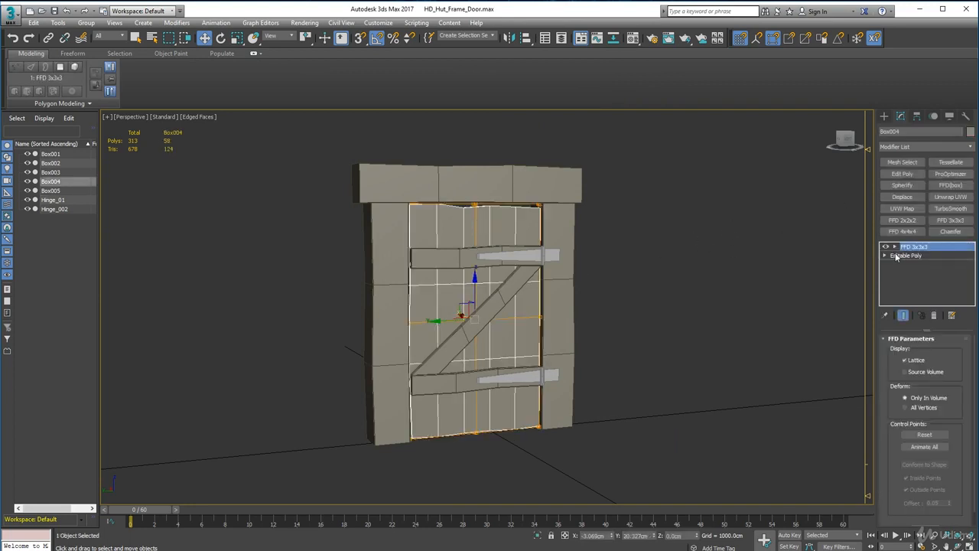
right_click(922, 269)
left_click(873, 372)
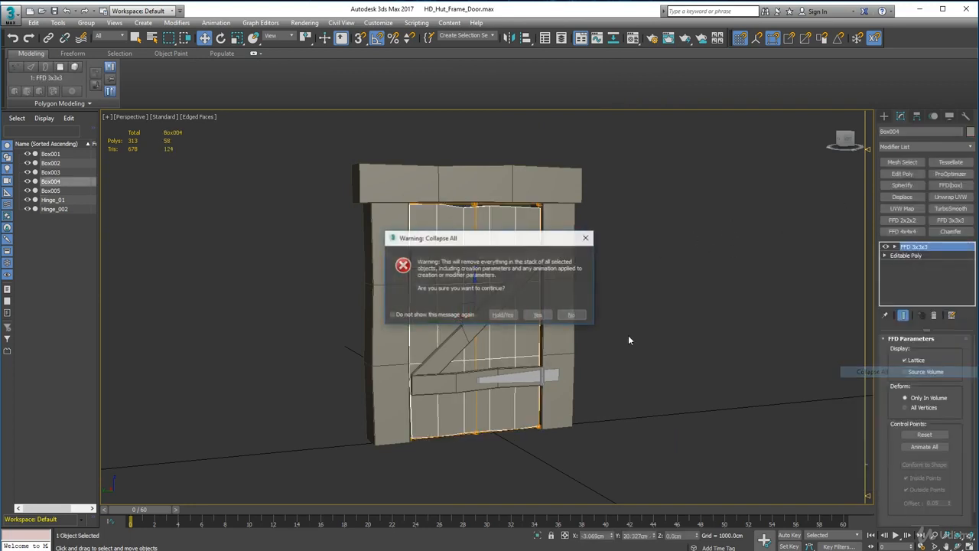
left_click(539, 316)
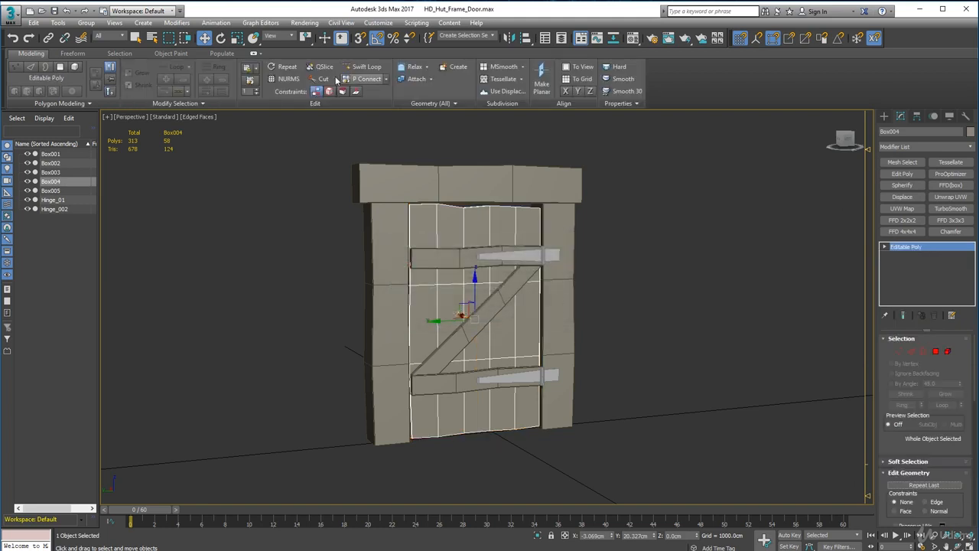
left_click(435, 262)
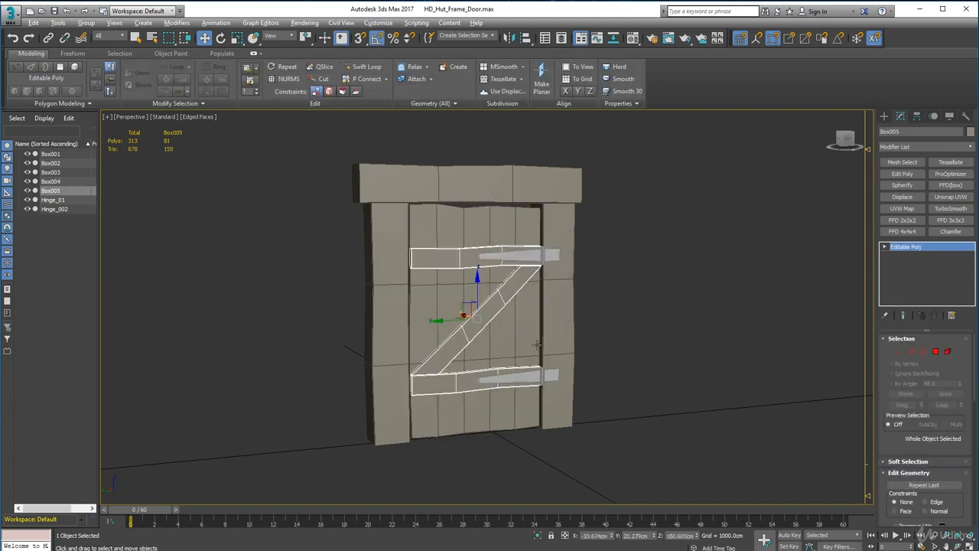
Attach the door planks to the Z brace and rename the combined object HD_HUT_Door.
middle_click_drag(435, 262, 435, 239, "alt")
left_click(417, 79)
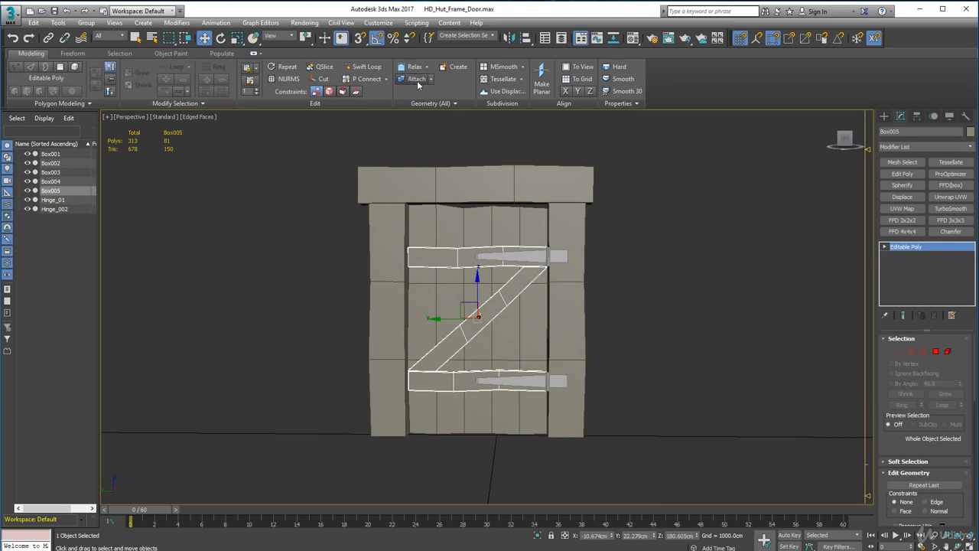
left_click(464, 233)
middle_click_drag(629, 287, 642, 268, "alt")
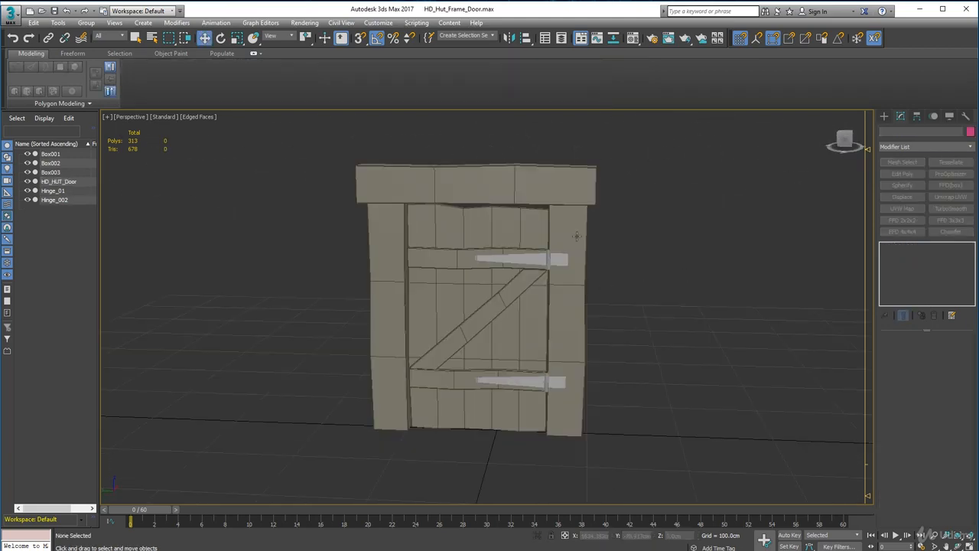
Try to slide the hinge-side frame post closer to the door, and undo the move.
left_click(574, 233)
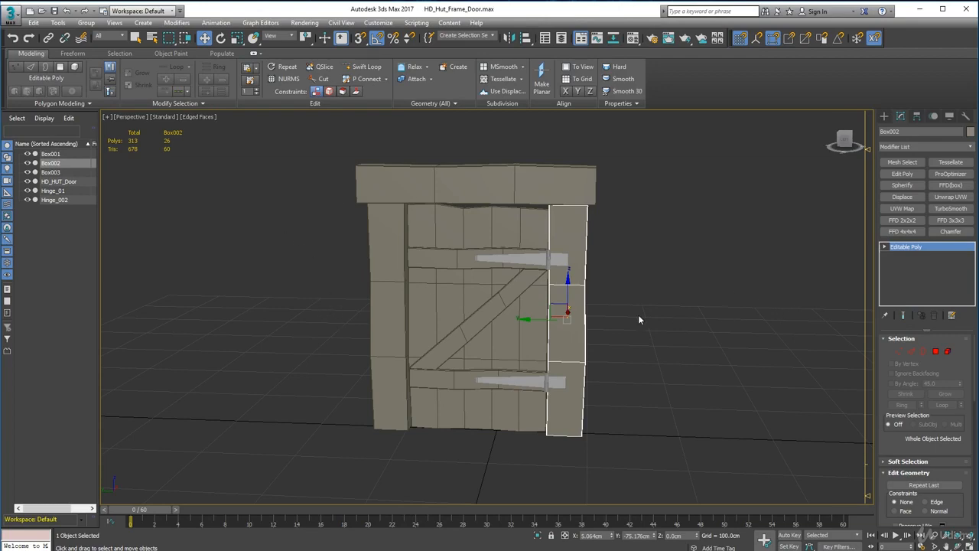
middle_click_drag(640, 320, 600, 324, "alt")
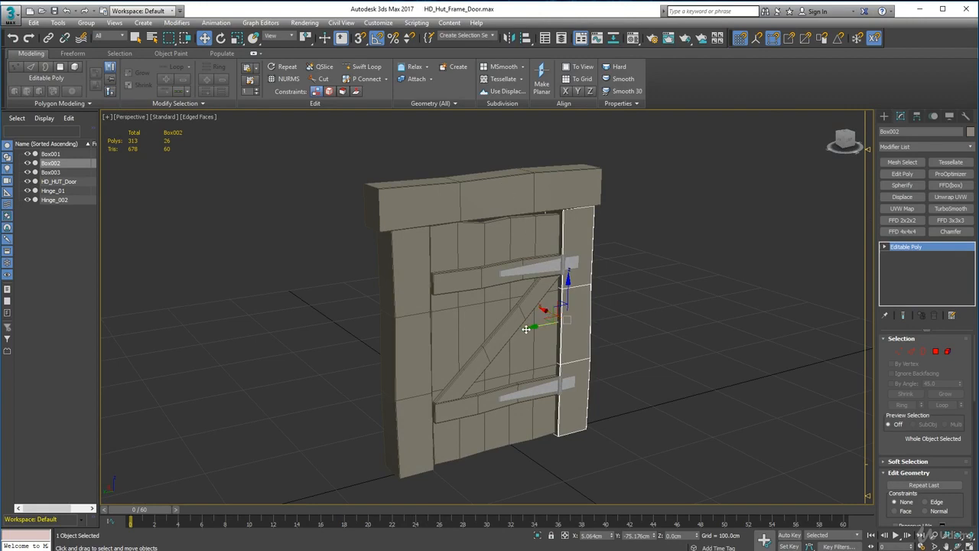
left_click_drag(536, 327, 530, 308)
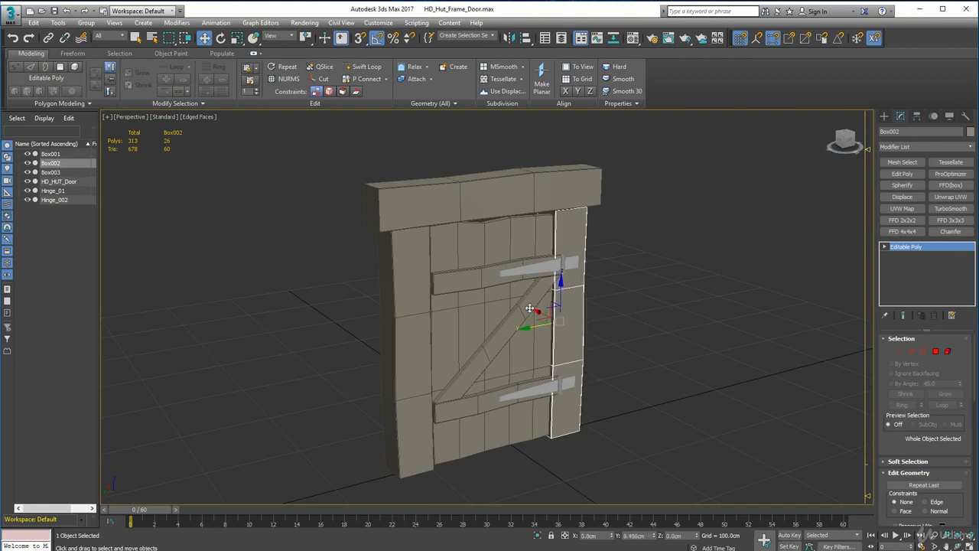
key("ctrl+z")
middle_click_drag(529, 307, 566, 369, "alt")
Widen the lintel slightly by moving the vertices at both of its ends outward beyond the posts.
left_click(478, 239)
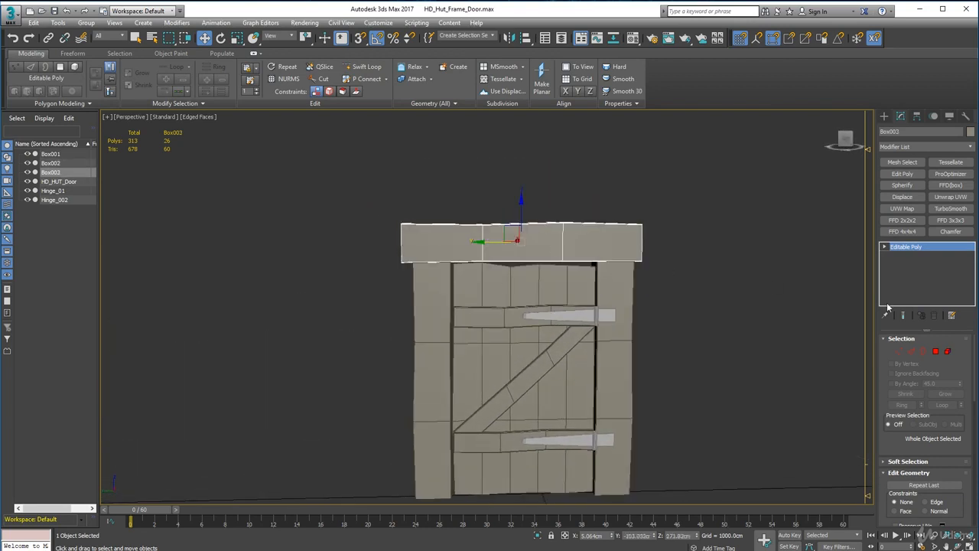
left_click(898, 351)
left_click_drag(432, 291, 430, 288)
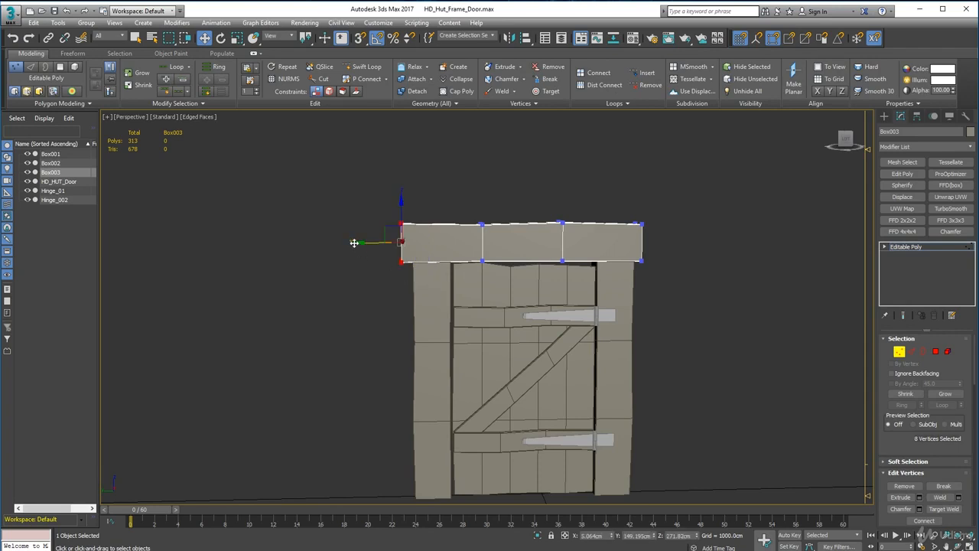
left_click_drag(358, 243, 350, 243)
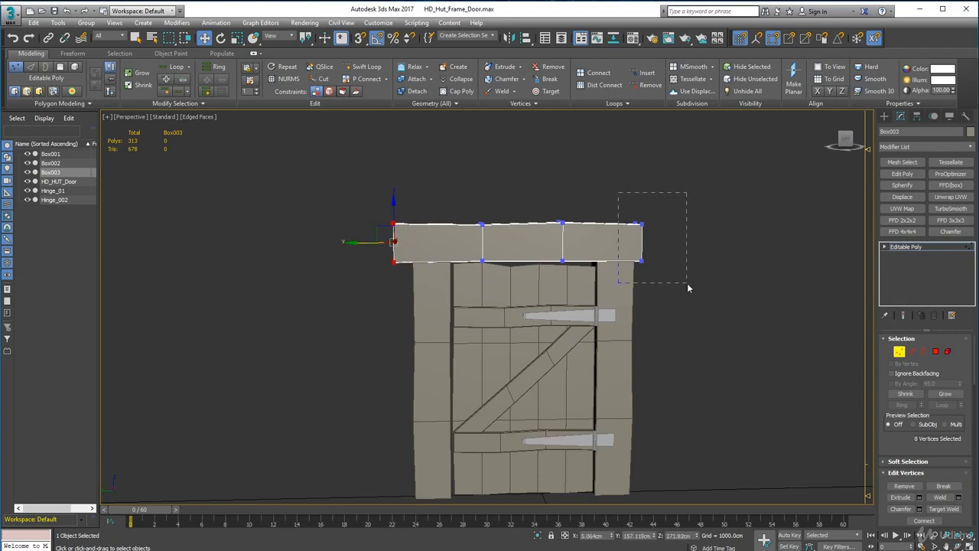
left_click_drag(688, 289, 687, 283)
left_click_drag(598, 251, 604, 251)
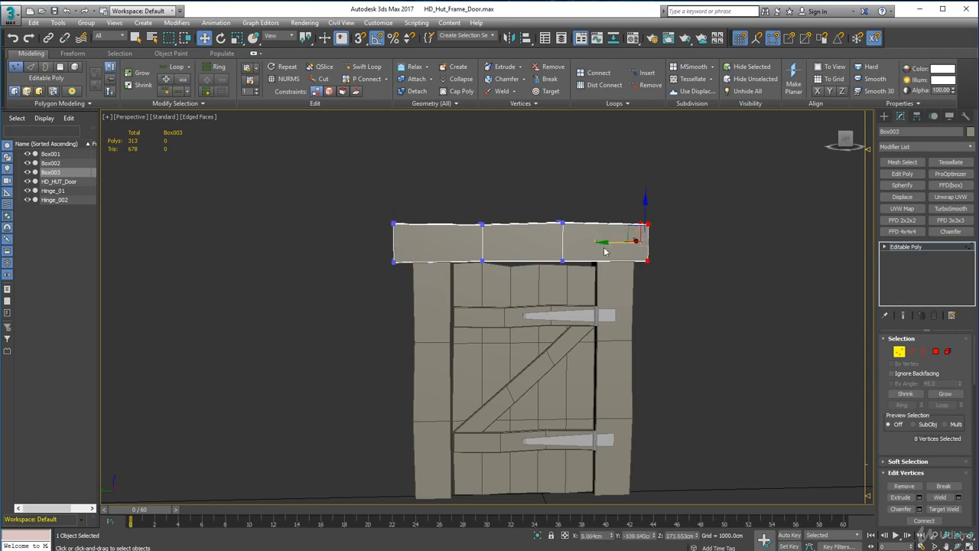
middle_click_drag(604, 251, 675, 337, "alt")
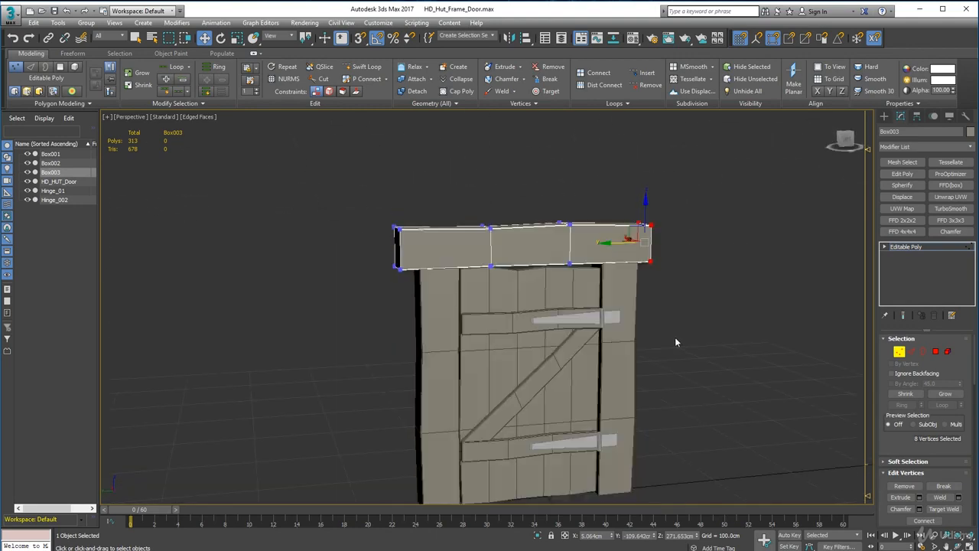
key("1")
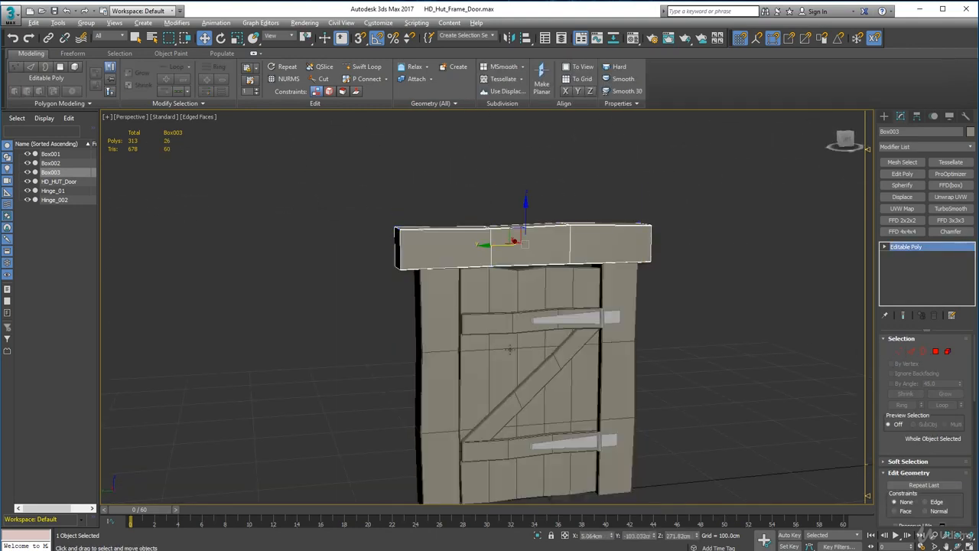
Pull the lintel away from the frame to expose the post tops, and select the hinge-side post's top polygon.
middle_click_drag(509, 350, 505, 314, "alt")
left_click_drag(497, 233, 459, 221)
left_click(589, 224)
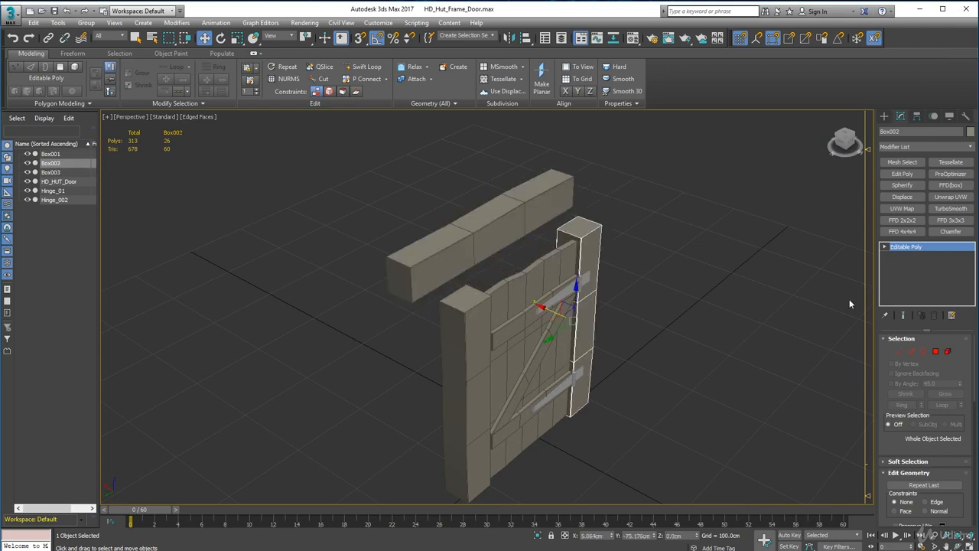
left_click(936, 352)
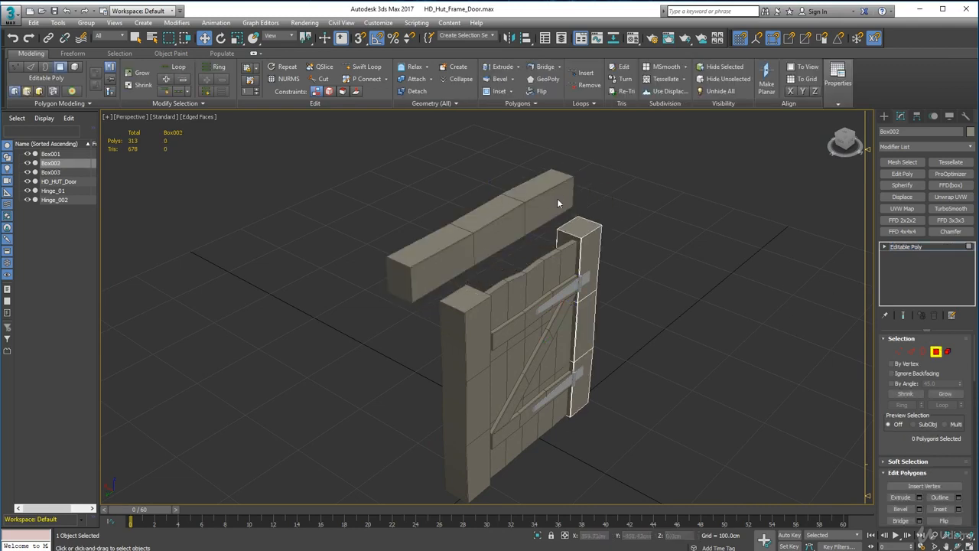
left_click(580, 227)
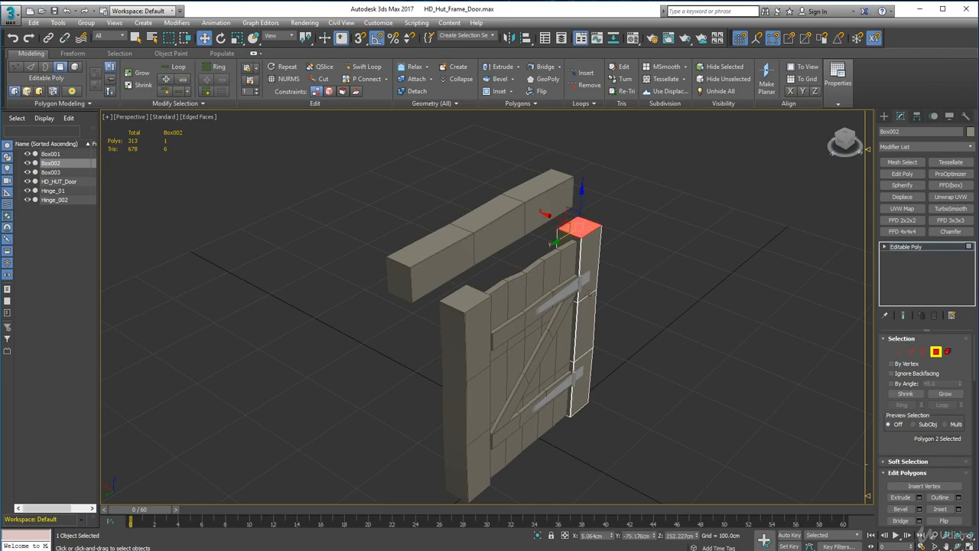
Examine the hinge-side post from several angles, deselect its top polygon and leave polygon editing.
middle_click_drag(551, 337, 542, 329, "alt")
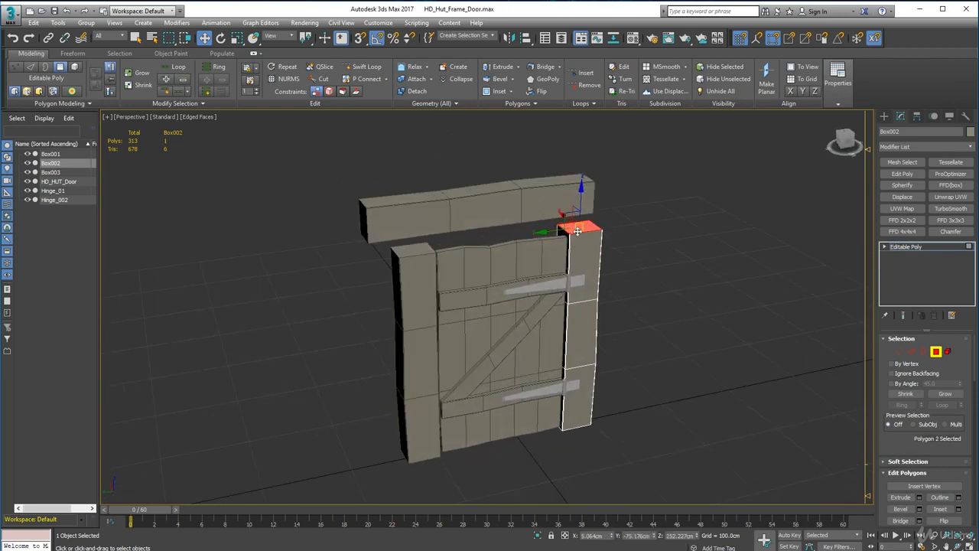
middle_click_drag(615, 262, 540, 280, "alt")
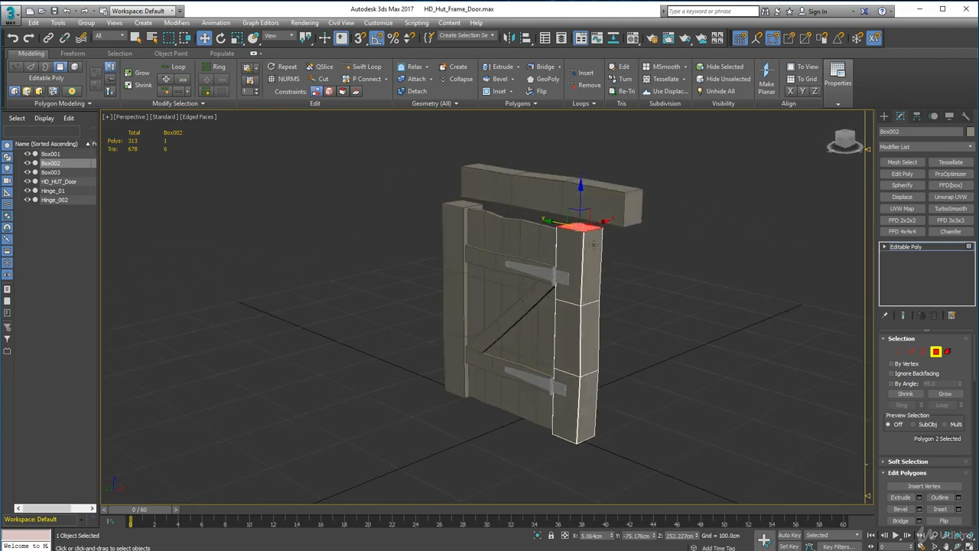
scroll(591, 242, "up", 2)
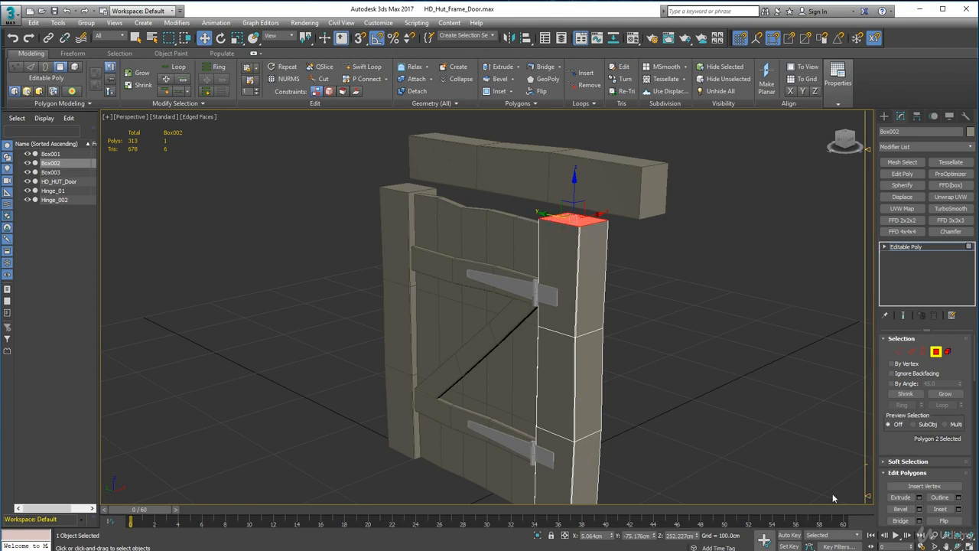
middle_click_drag(834, 498, 654, 438)
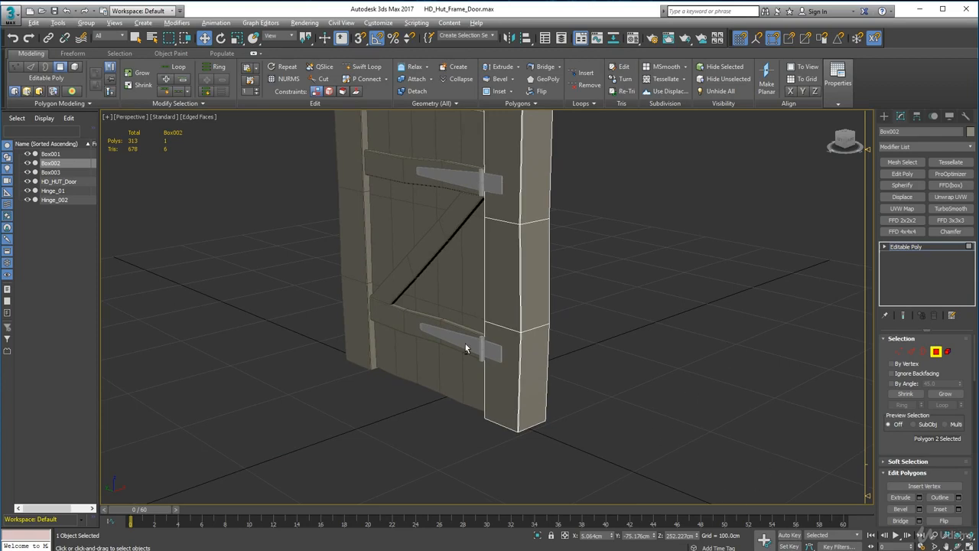
middle_click_drag(465, 348, 604, 283, "alt")
left_click(652, 193)
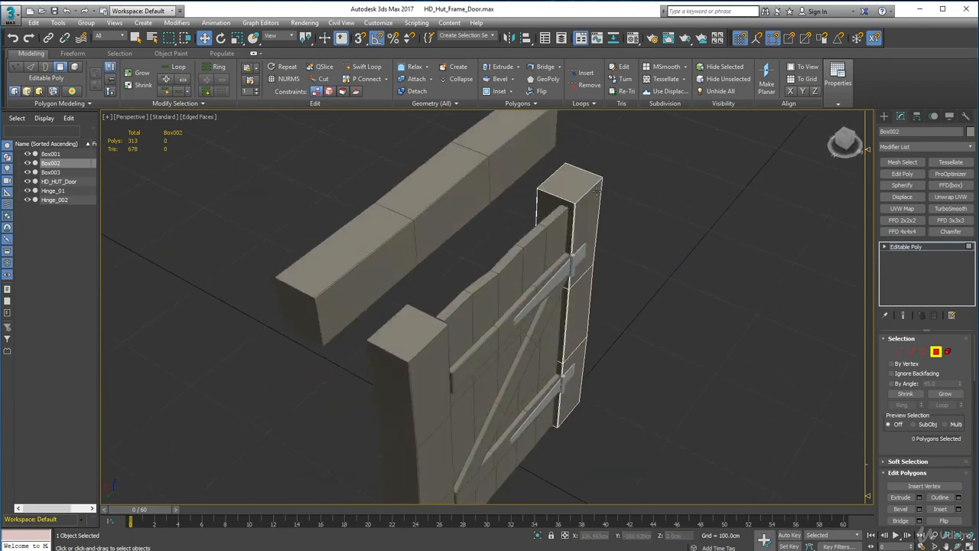
left_click(936, 351)
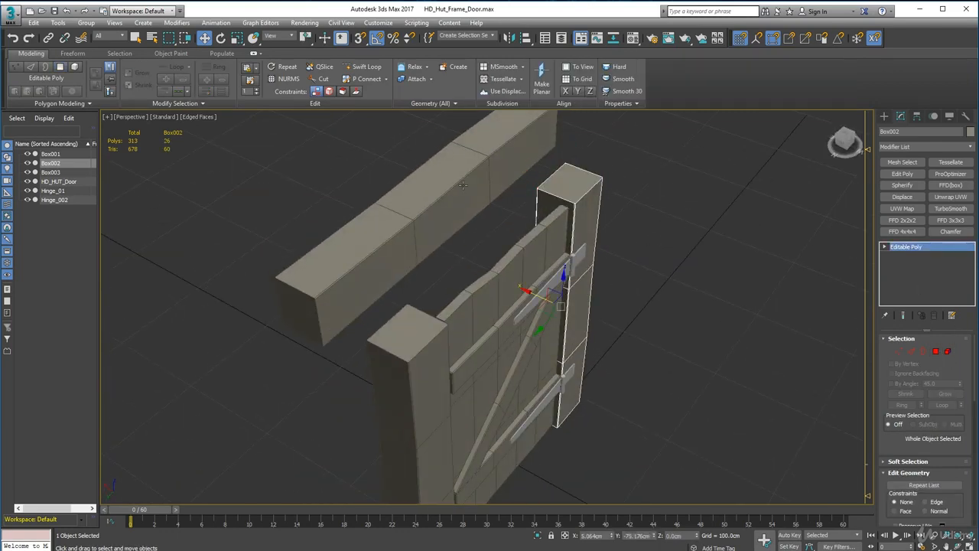
Undo the lintel's displacement so it sits back on the posts, and clear the selection.
left_click(462, 187)
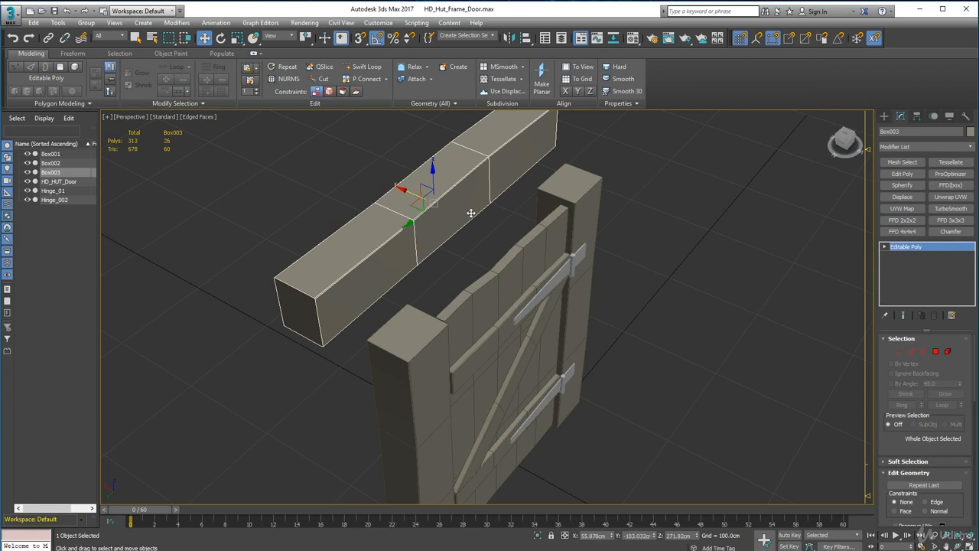
key("ctrl+z")
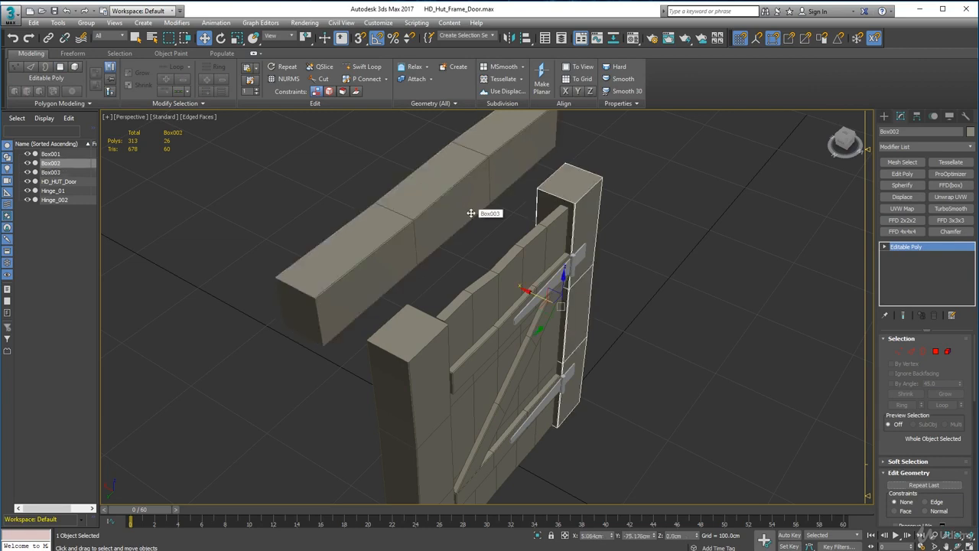
key("ctrl+z")
key("ctrl+z")
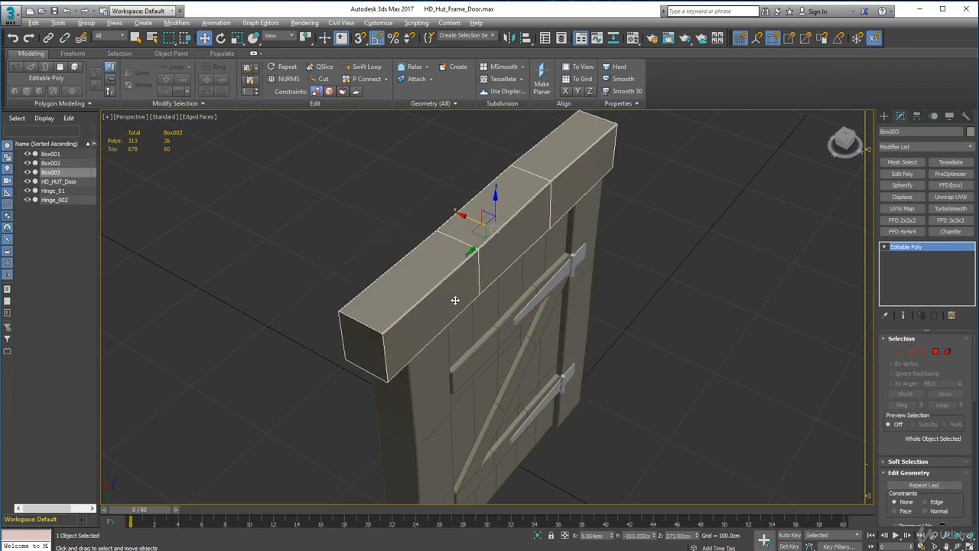
middle_click_drag(455, 299, 393, 252, "alt")
scroll(400, 252, "down", 2)
left_click(609, 319)
scroll(606, 320, "down", 2)
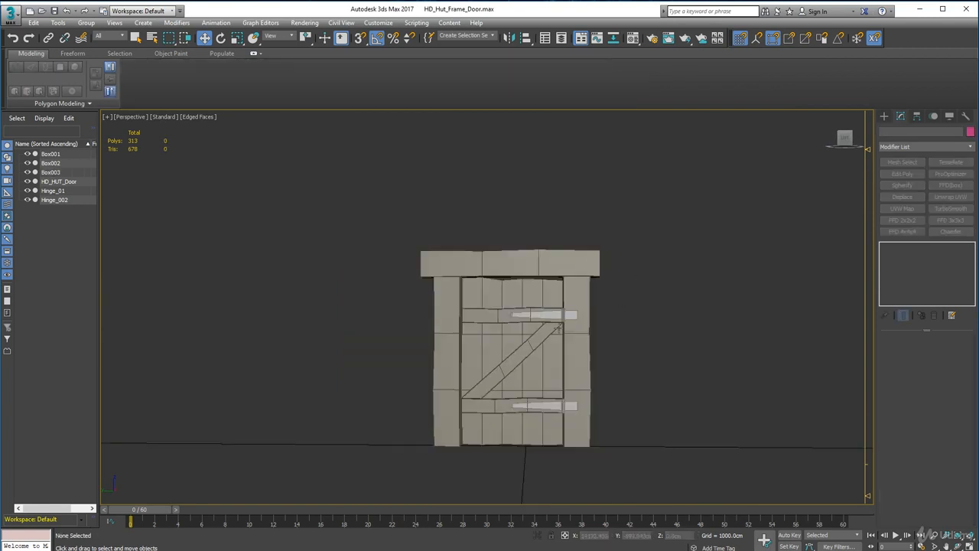
key("z")
middle_click_drag(600, 328, 561, 334, "alt")
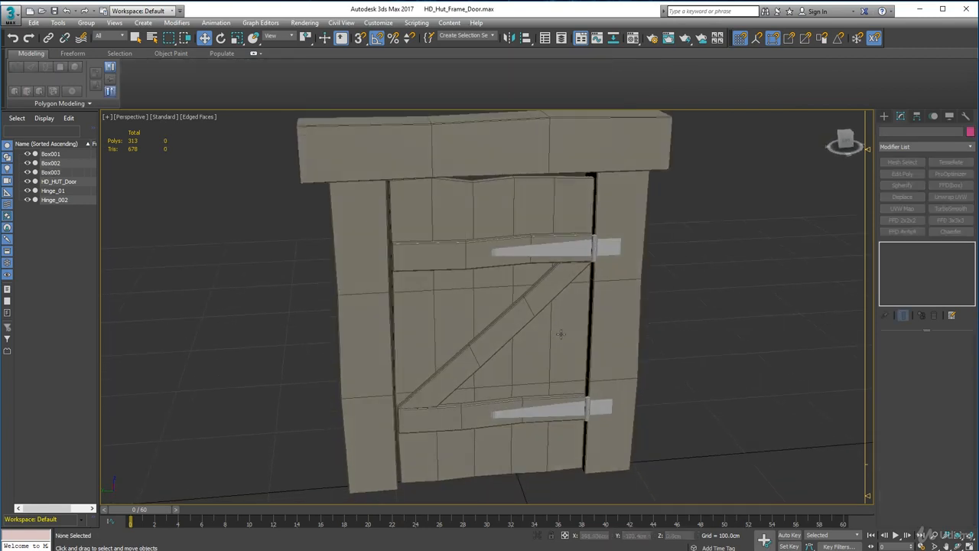
Try to move the lower and upper hinges away from the door surface, undoing each move.
left_click(594, 249)
left_click(559, 410)
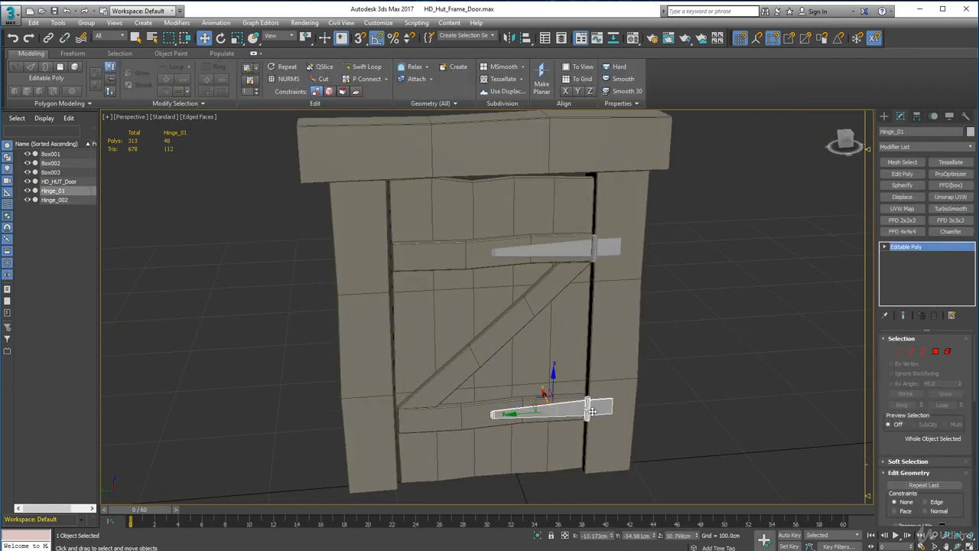
mouse_move(543, 394)
left_mouse_down()
mouse_move(539, 387)
mouse_move(551, 413)
left_mouse_up()
key("ctrl+z")
middle_click_drag(597, 427, 563, 394, "alt")
left_click(549, 191)
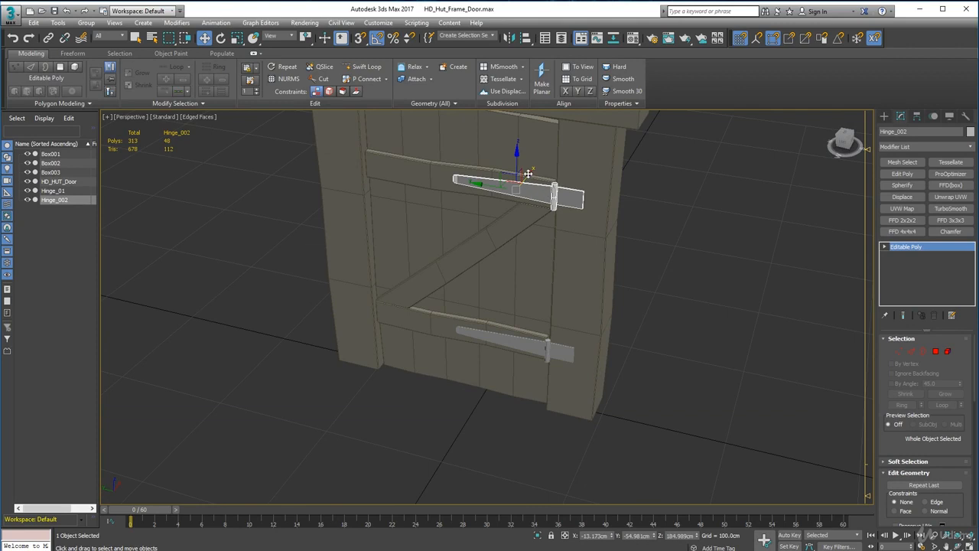
left_click_drag(528, 174, 533, 166)
key("ctrl+z")
Detach the frame-side plate polygons of the lower hinge as a separate object named Hinge_plate_01.
scroll(538, 356, "up", 3)
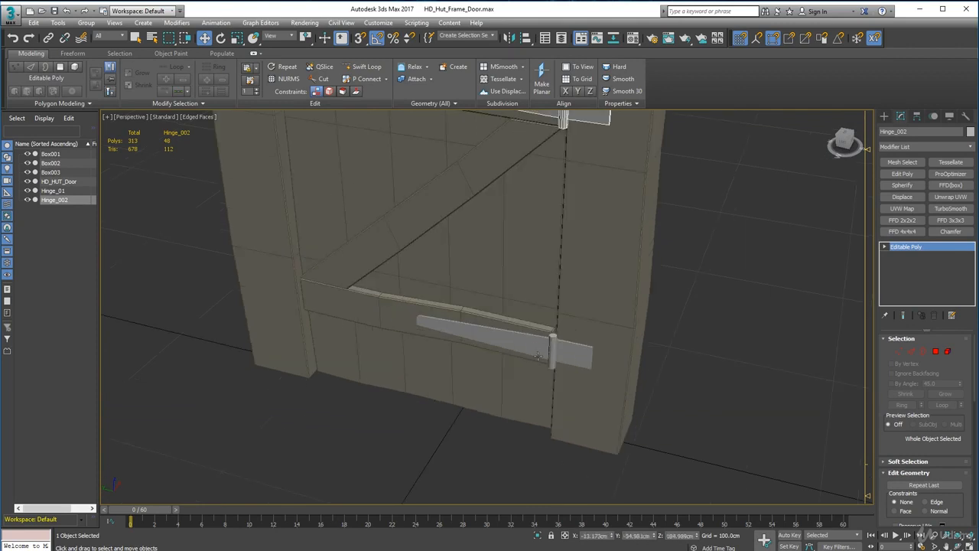
middle_click_drag(538, 356, 529, 306, "alt")
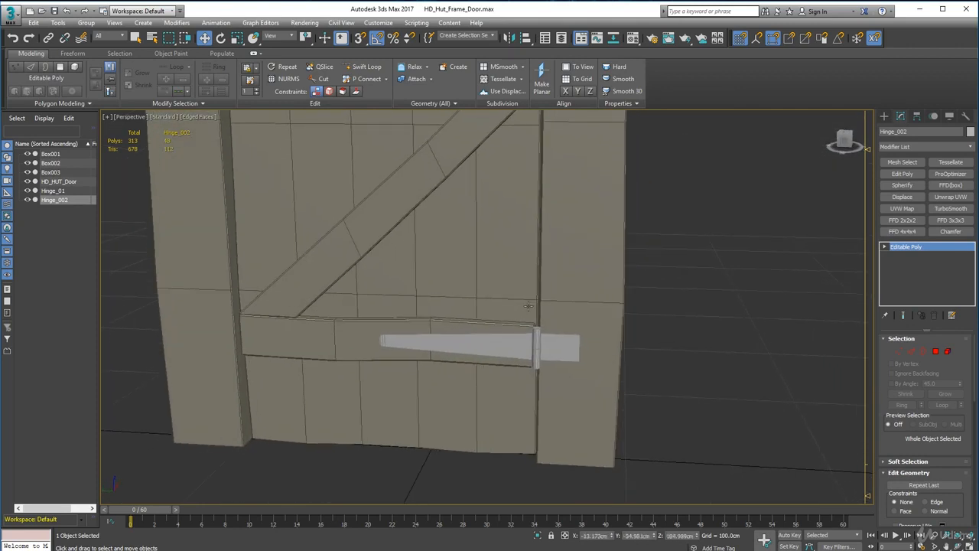
left_click(528, 336)
scroll(561, 346, "down", 4)
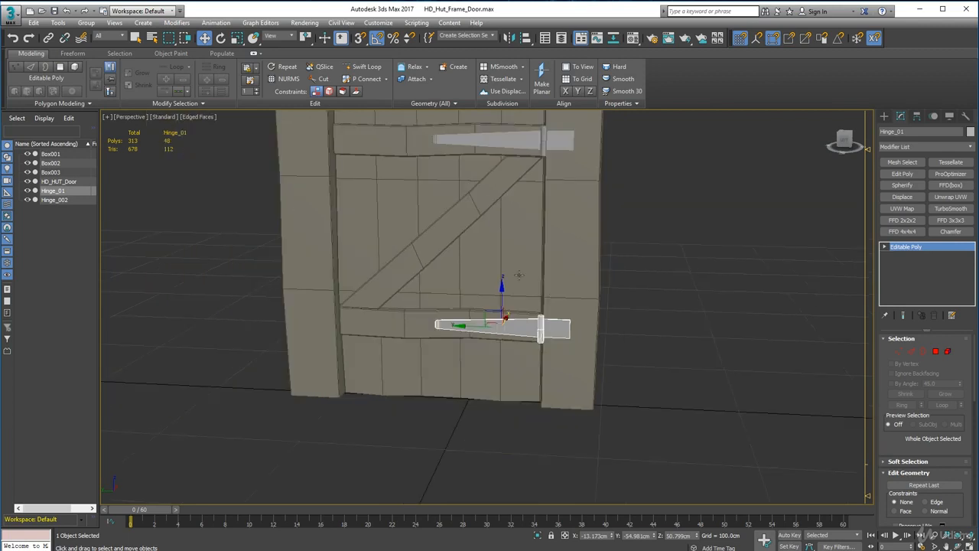
middle_click_drag(489, 212, 486, 289)
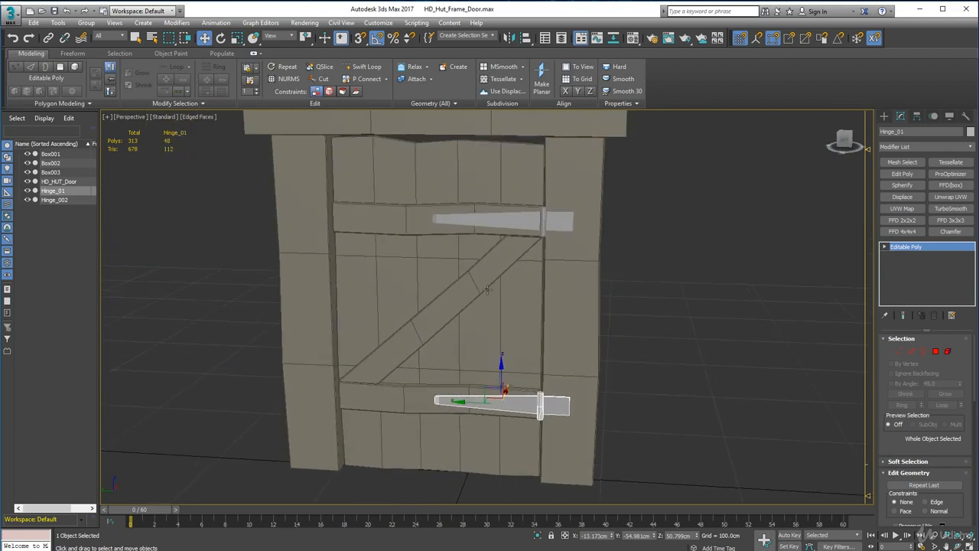
left_click(935, 351)
left_click_drag(561, 395, 561, 394)
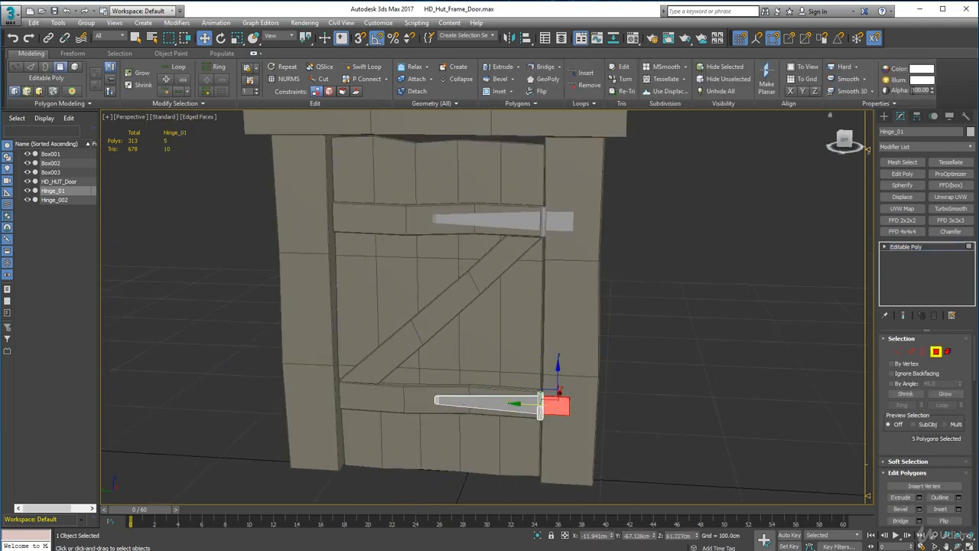
left_click(417, 91)
type("Hinge_plat")
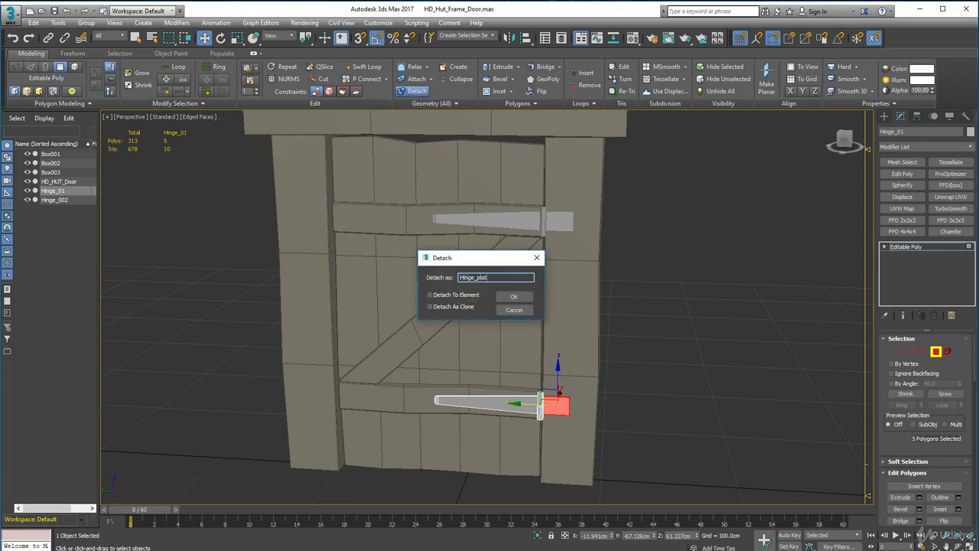
type("e_01")
key("Return")
key("4")
Detach the frame-side plate polygons of the upper hinge as a separate object named Hinge_Plate_02.
left_click(564, 221)
key("4")
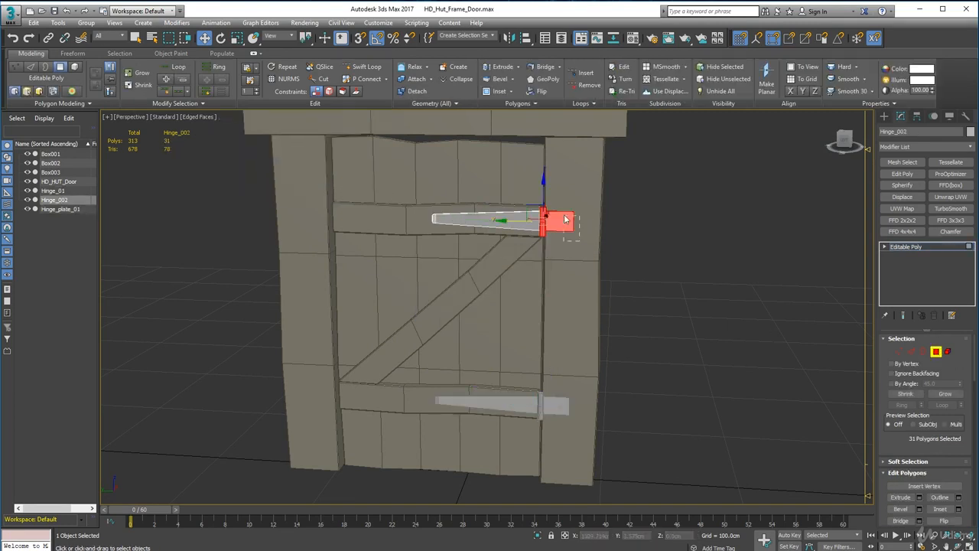
left_click_drag(565, 220, 563, 220)
left_click(417, 91)
type("Hinge_Plate_02")
key("Return")
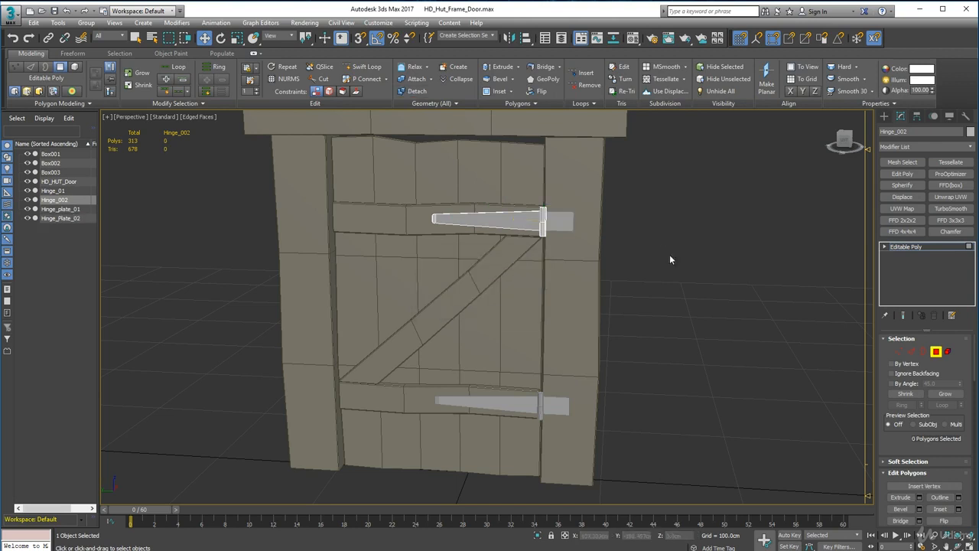
Attach the door and the lower hinge strap to the upper hinge strap, making them a single object.
key("4")
left_click(600, 285)
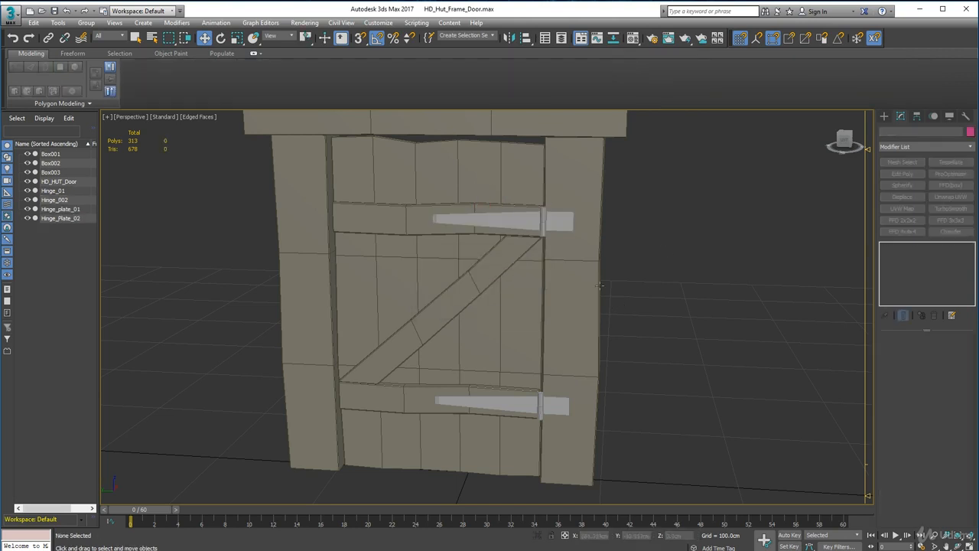
left_click(516, 220)
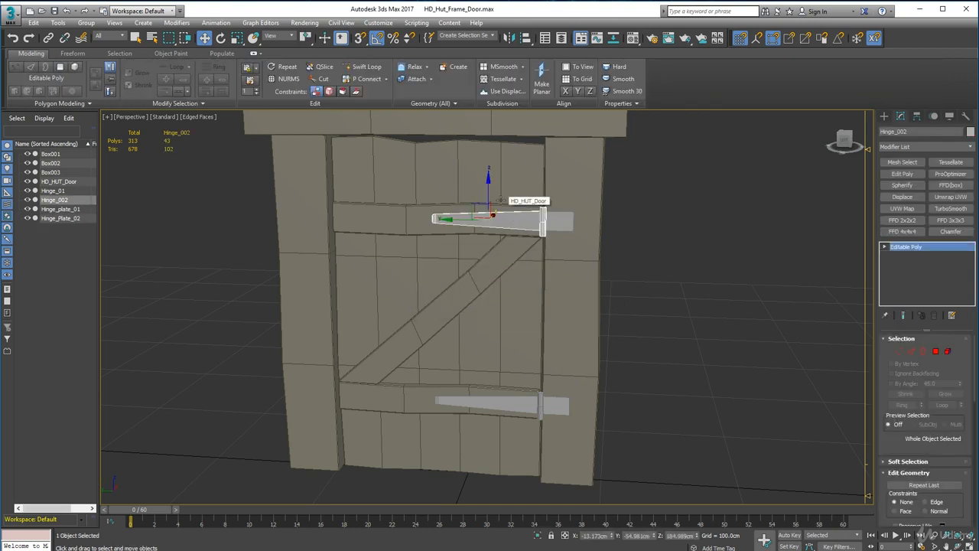
middle_click_drag(480, 230, 520, 217, "alt")
left_click(630, 227)
left_click(544, 226)
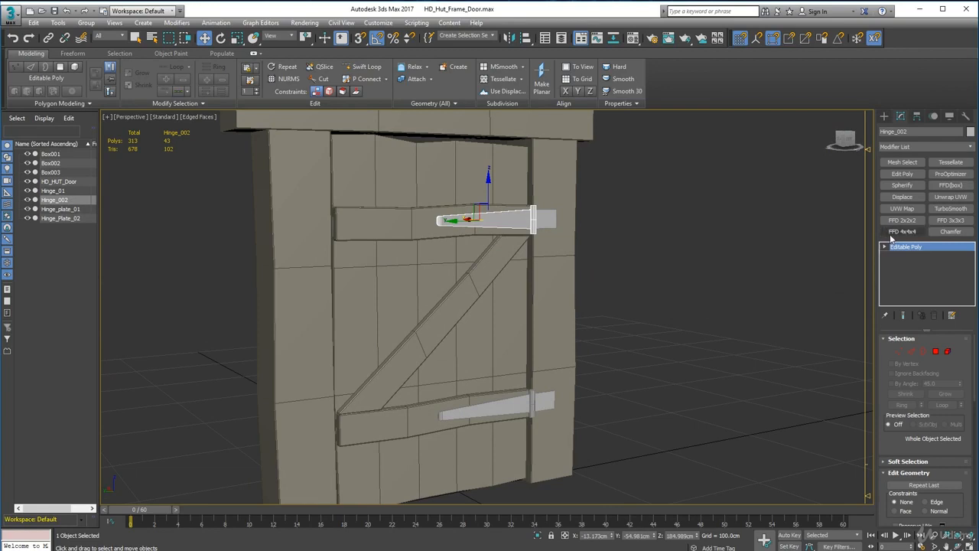
left_click(415, 79)
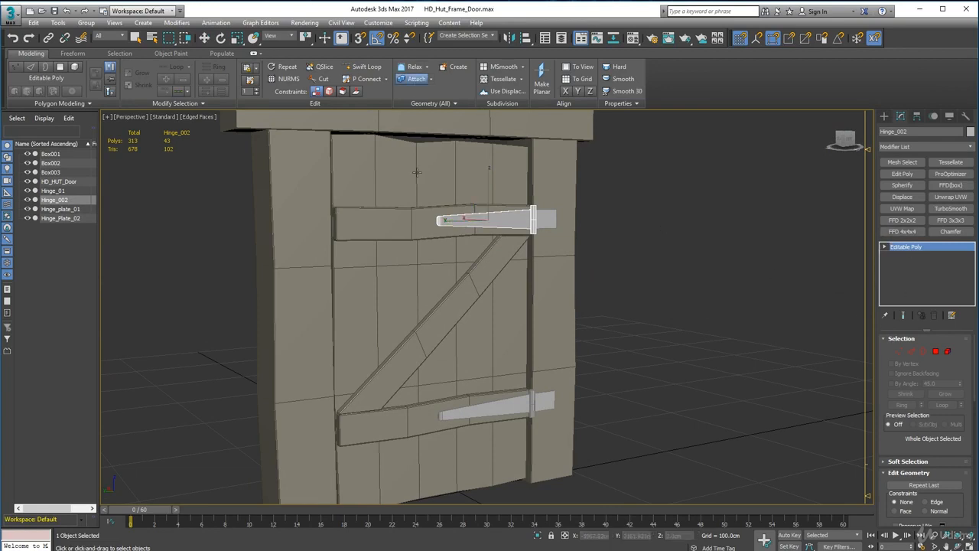
left_click(423, 186)
left_click(509, 407)
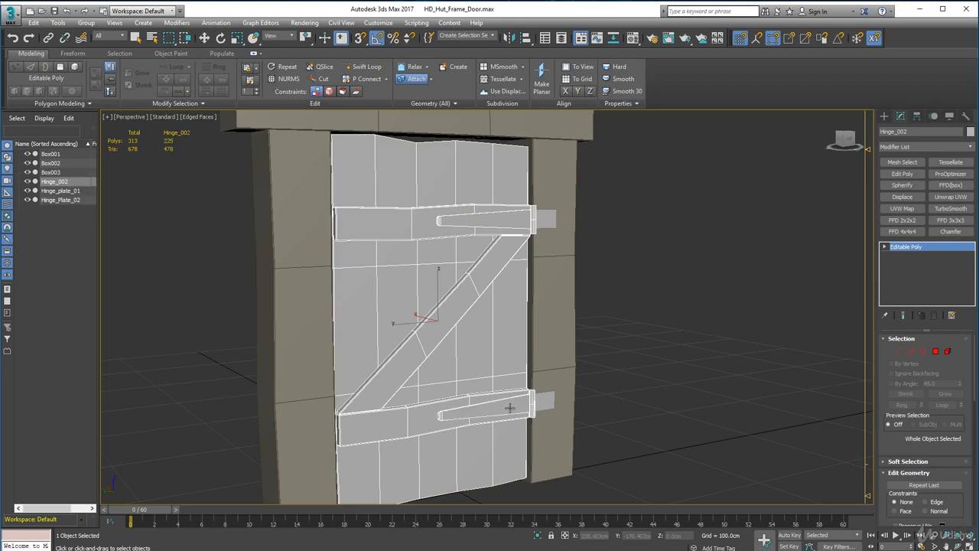
middle_click_drag(582, 370, 539, 380, "alt")
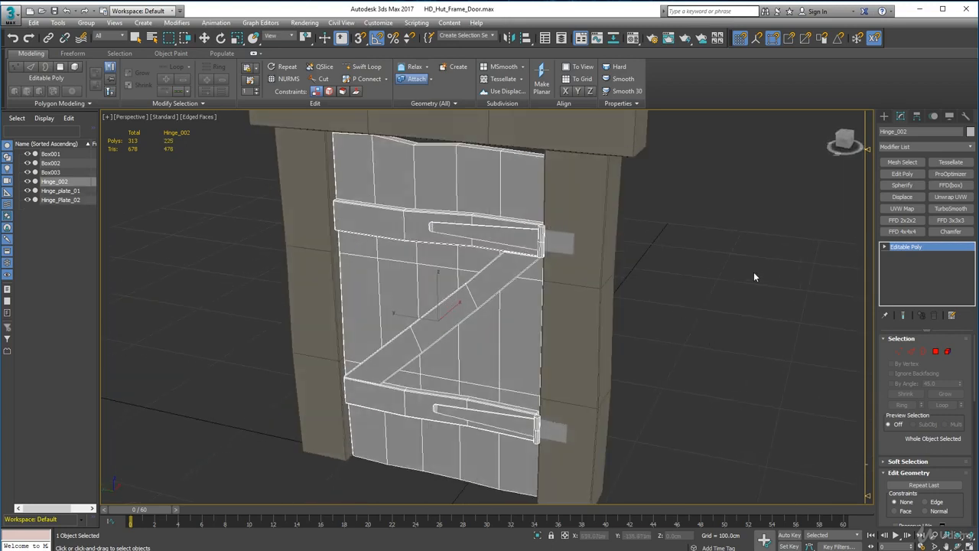
left_click(417, 79)
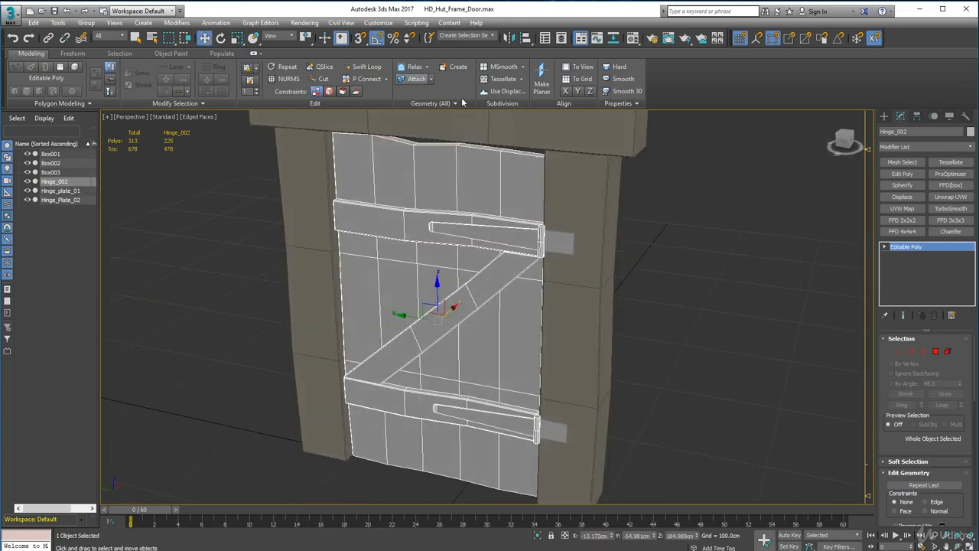
left_click(722, 212)
Attach both frame posts, the lintel and the lower hinge plate to the upper hinge plate as a single object.
left_click(560, 242)
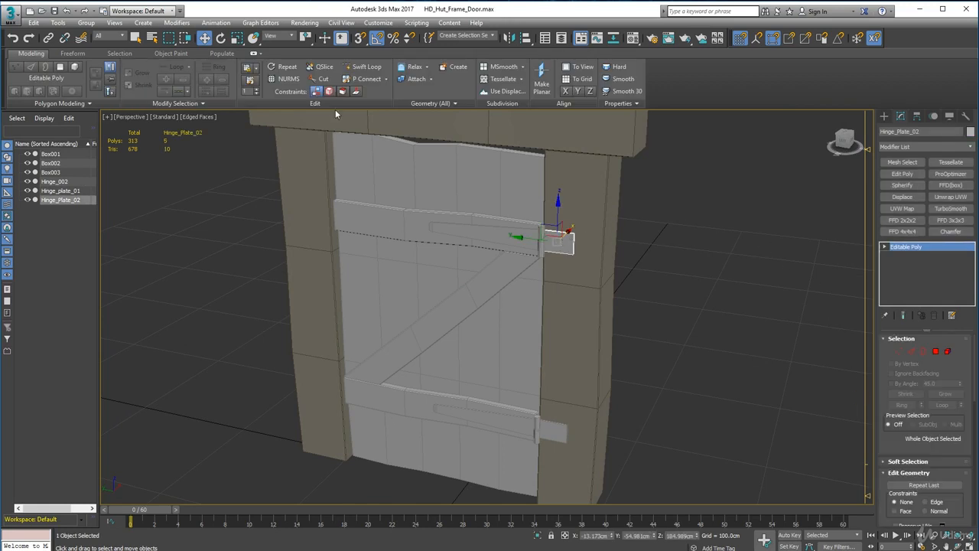
left_click(417, 79)
left_click(549, 306)
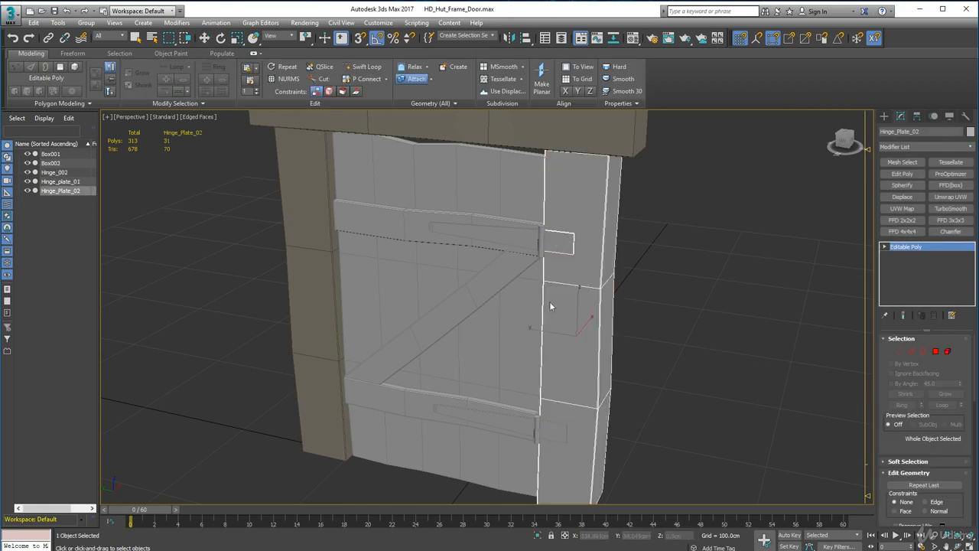
left_click(556, 434)
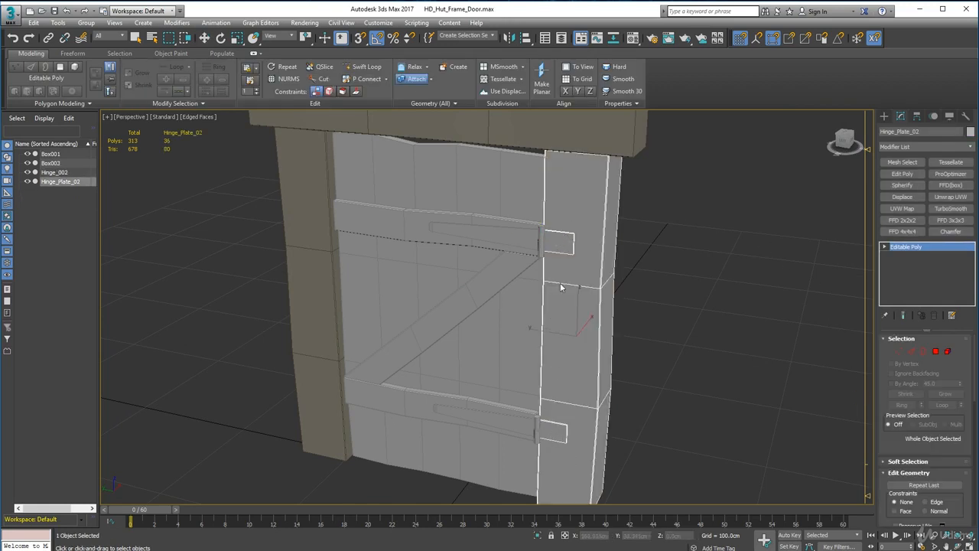
left_click(524, 141)
left_click(319, 280)
middle_click_drag(284, 340, 385, 336, "alt")
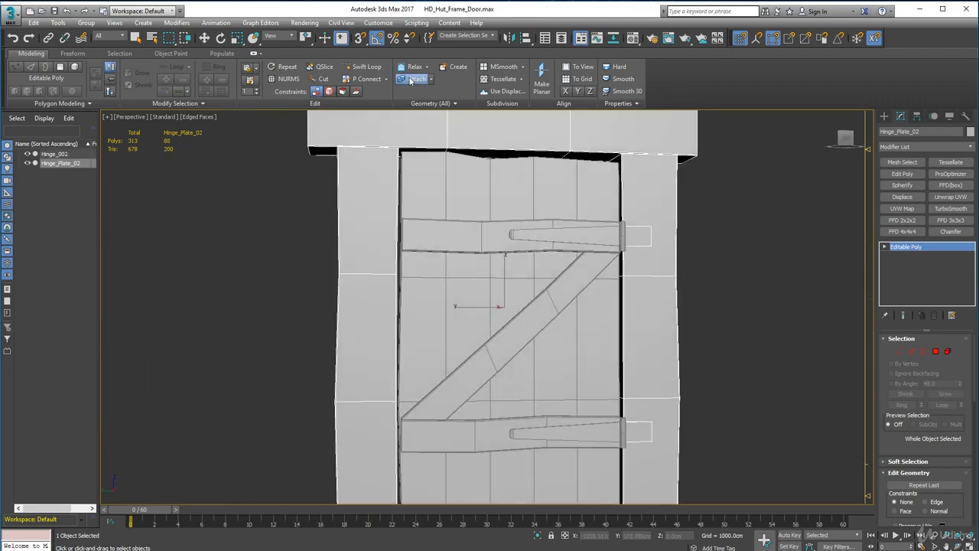
key("w")
Rename the combined door and hinge strap object as HD_Hut_Door.
left_click(53, 153)
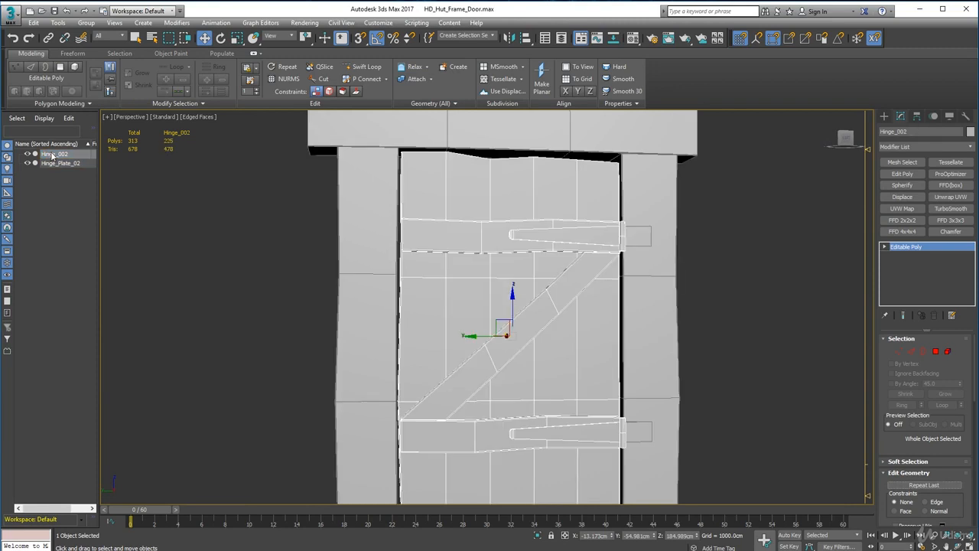
double_click(933, 133)
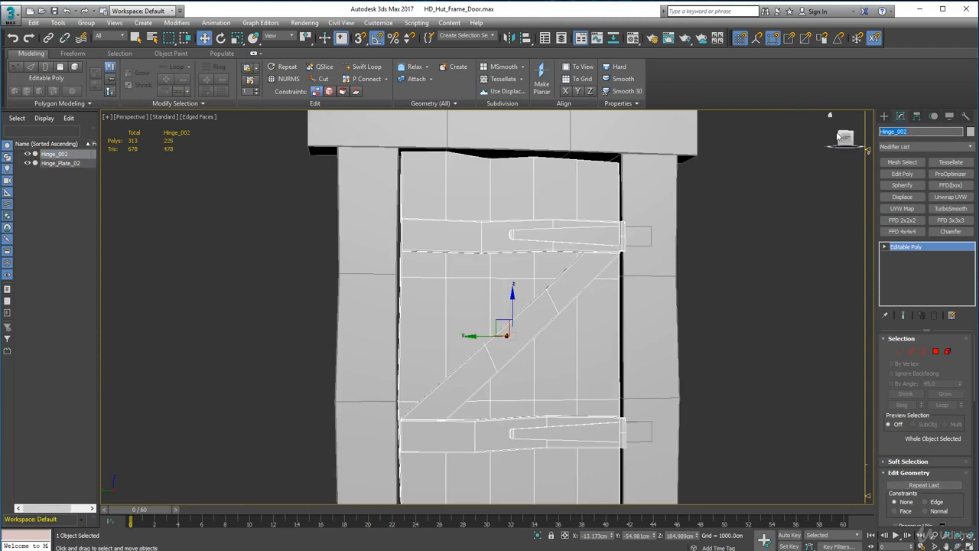
type("HD_Hut_Door")
key("Return")
left_click(766, 231)
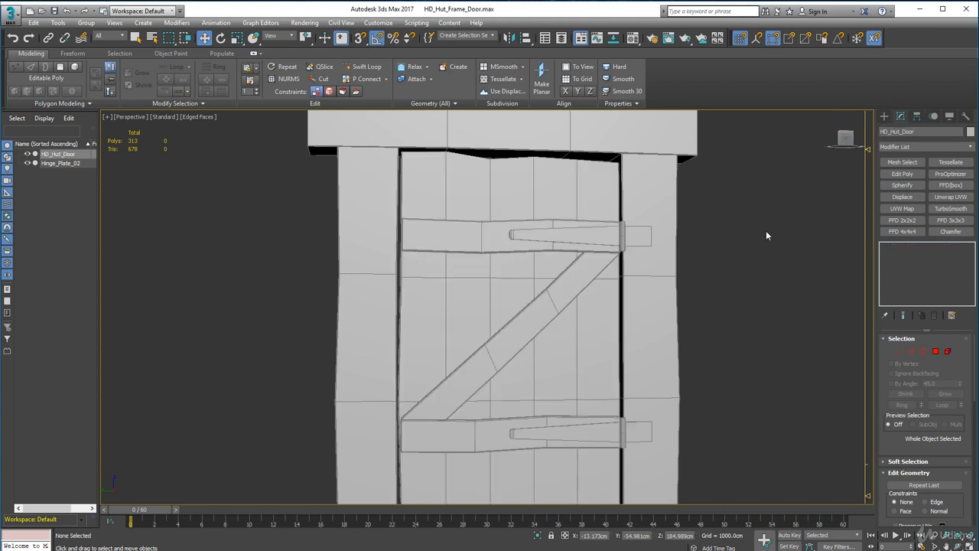
Rename the combined frame and hinge plate object as HD_Hut_Doorframe.
left_click(671, 176)
double_click(938, 132)
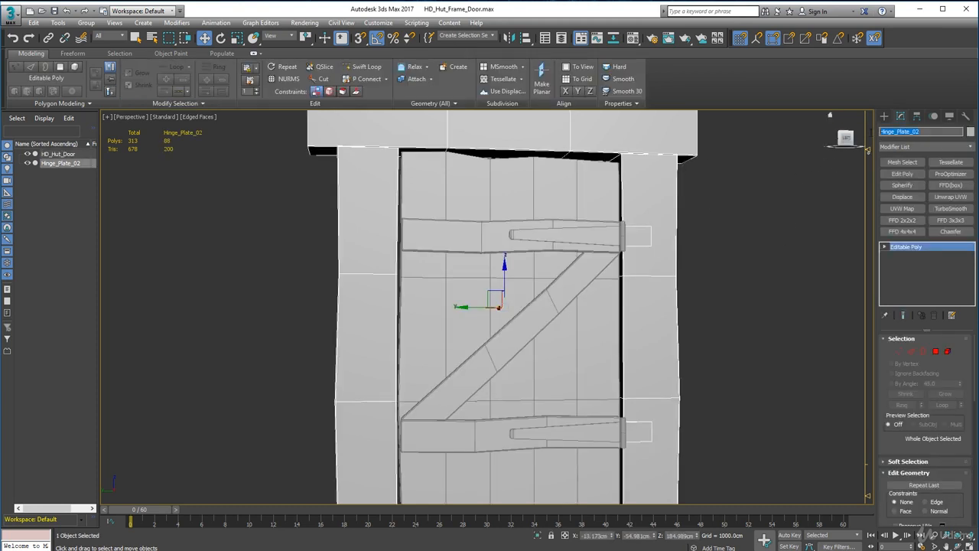
type("HD_Hut_Doorframe")
key("Return")
scroll(747, 337, "down", 5)
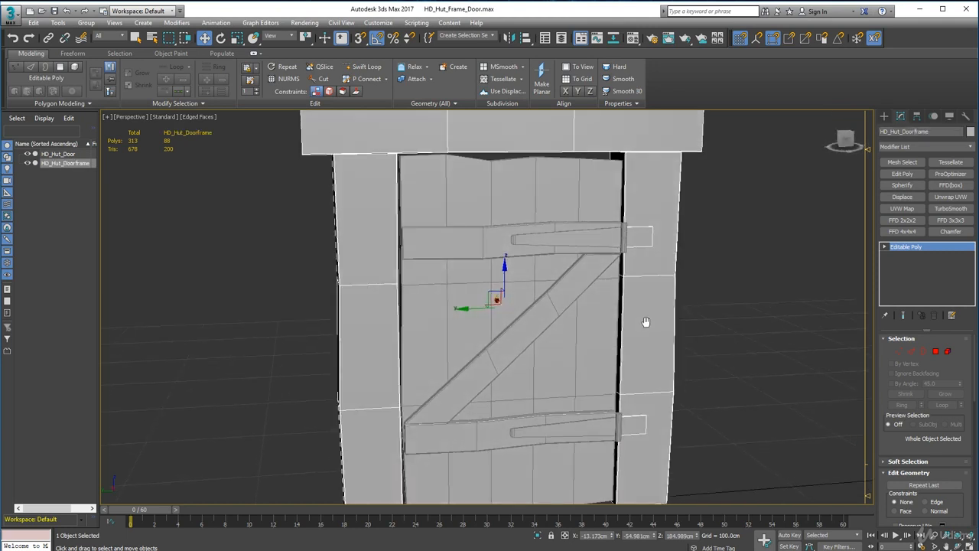
left_click(746, 337)
Turn off the Edged Faces display in the perspective view to show the model with plain shading.
middle_click_drag(704, 321, 673, 314)
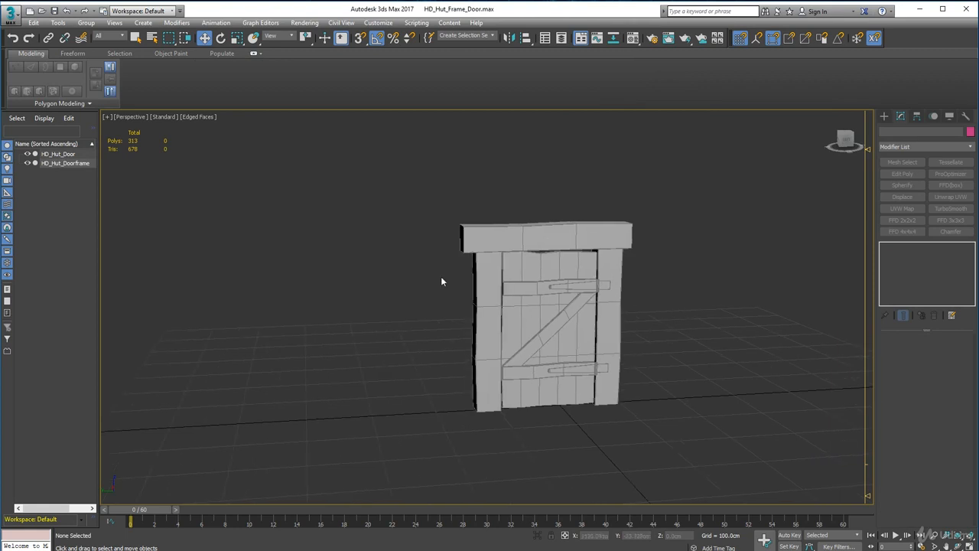
left_click(207, 117)
left_click(230, 218)
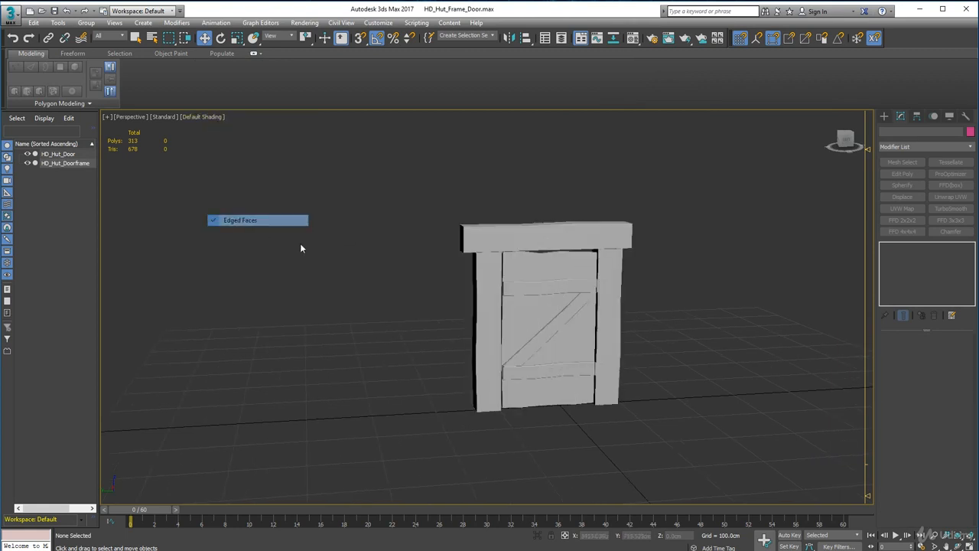
Examine the shaded door and frame from several angles, especially the gap between the door's top edge and the lintel.
mouse_move(418, 331)
middle_mouse_down("alt")
mouse_move(387, 313)
mouse_move(385, 344)
mouse_move(409, 330)
middle_mouse_up("alt")
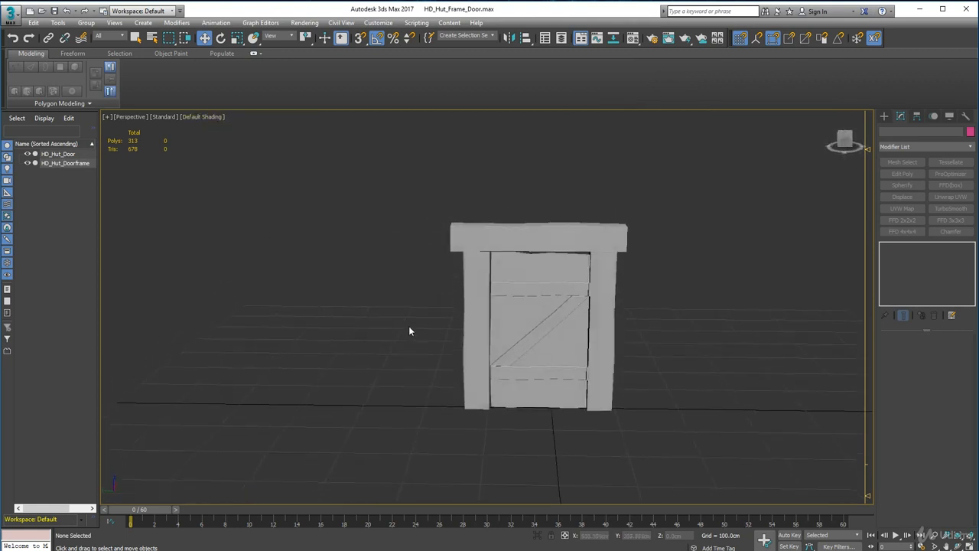
scroll(409, 328, "up", 2)
middle_click_drag(520, 336, 331, 345, "alt")
scroll(452, 329, "up", 5)
middle_click_drag(630, 227, 619, 342, "alt")
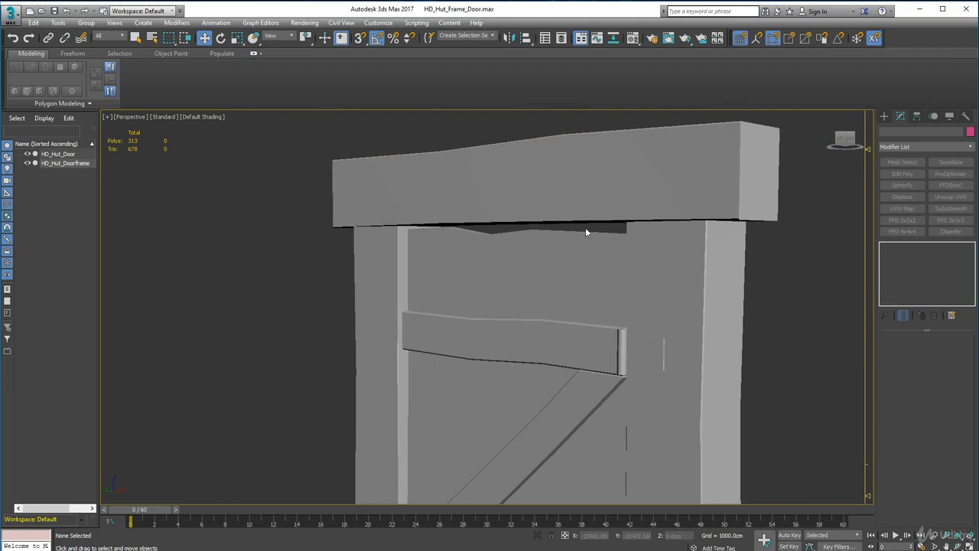
mouse_move(478, 266)
middle_mouse_down("alt")
mouse_move(520, 260)
mouse_move(437, 229)
middle_mouse_up("alt")
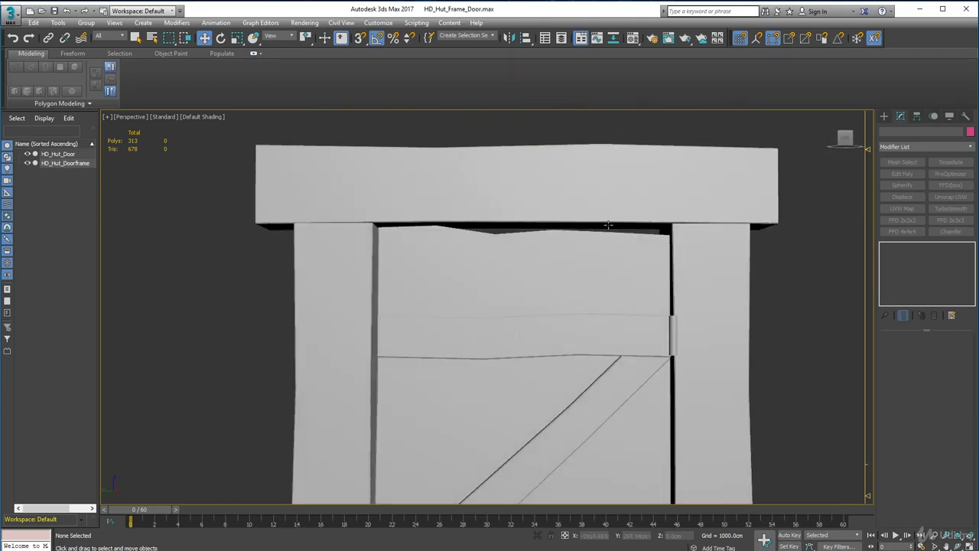
middle_click_drag(581, 240, 551, 252, "alt")
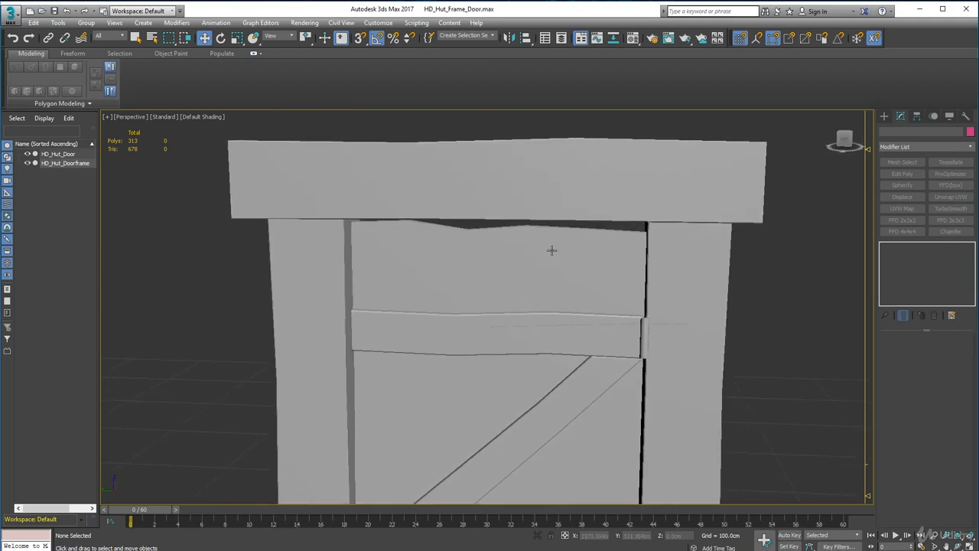
Raise the door's top corner vertices on the hinge side slightly toward the lintel.
left_click(554, 256)
middle_click_drag(579, 282, 577, 276, "alt")
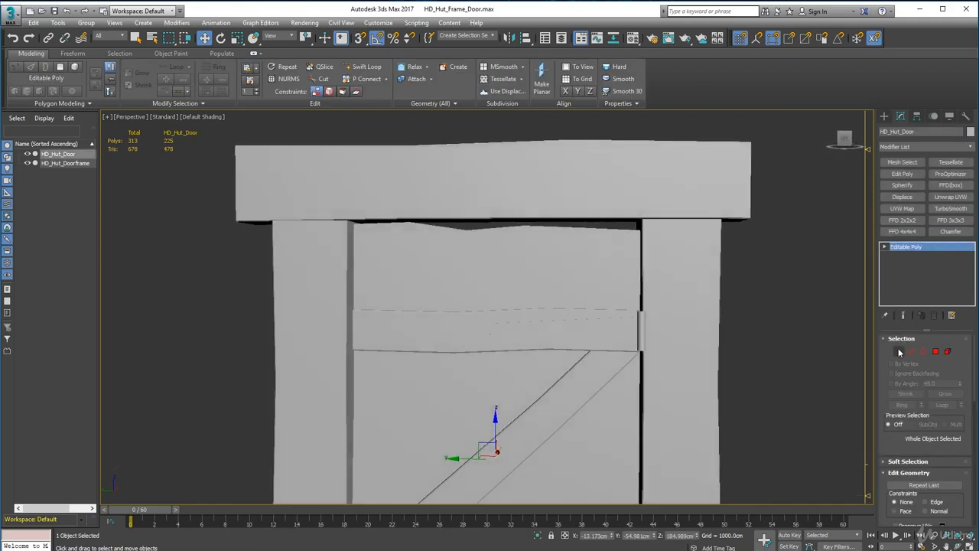
left_click(900, 351)
left_click_drag(622, 221, 699, 249)
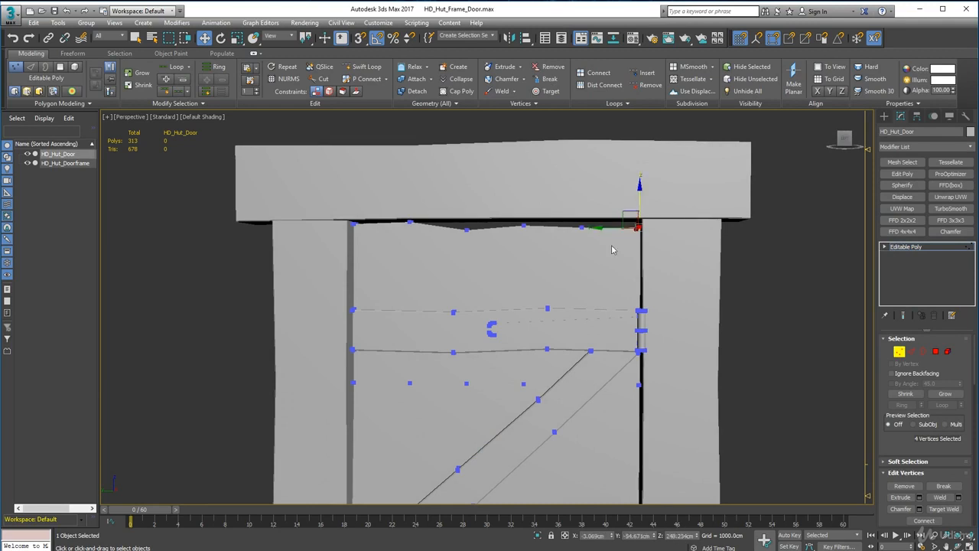
left_click(776, 305)
Bring the door's top edge vertices near the post opposite the hinges into close view for editing.
scroll(740, 336, "down", 3)
middle_click_drag(737, 335, 731, 287)
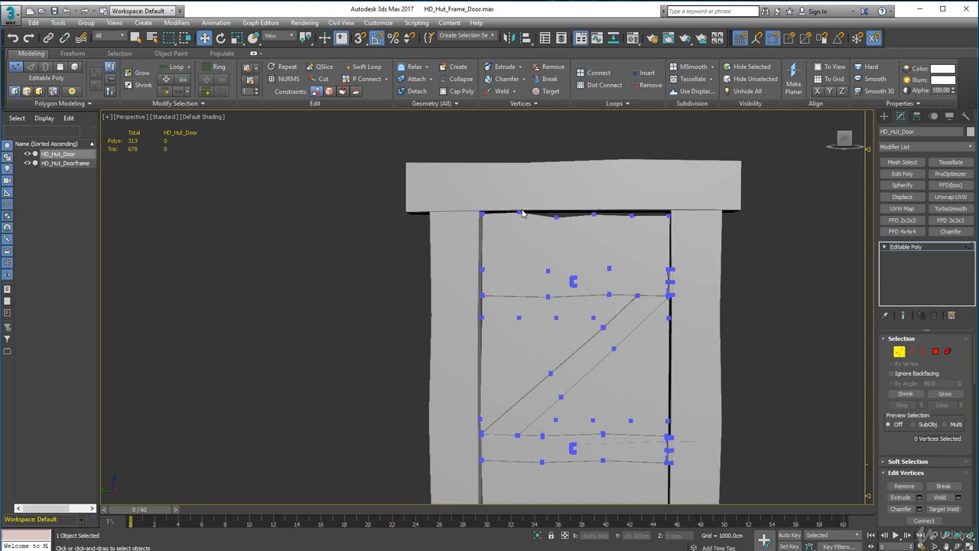
scroll(519, 215, "up", 4)
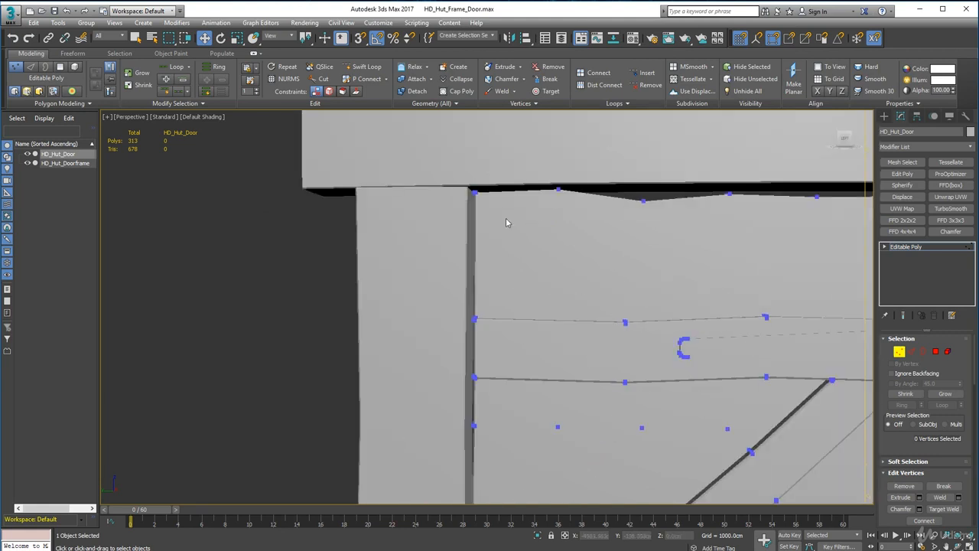
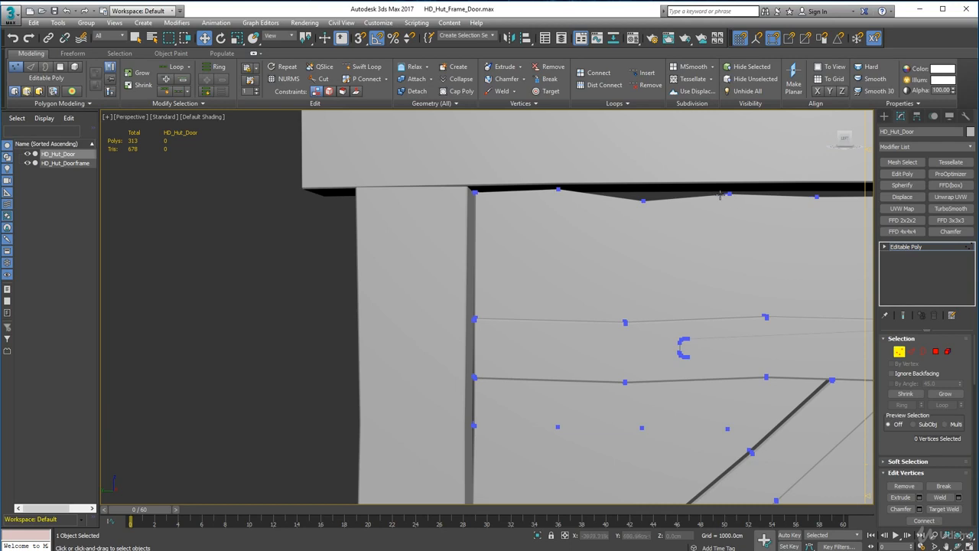
Finish the vertex editing and examine the whole door and frame, including the gap along the door's top edge.
scroll(682, 198, "down", 6)
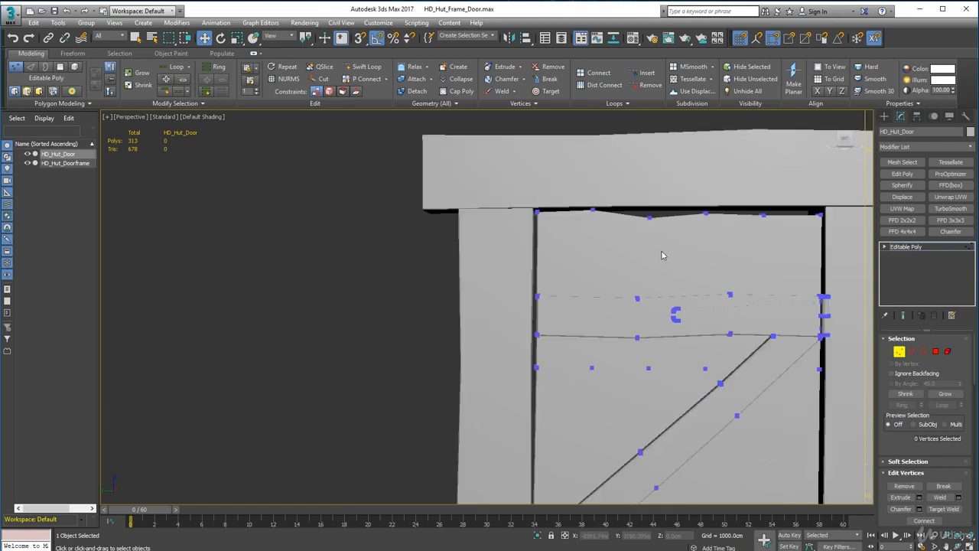
middle_click_drag(645, 217, 807, 280, "alt")
left_click(900, 352)
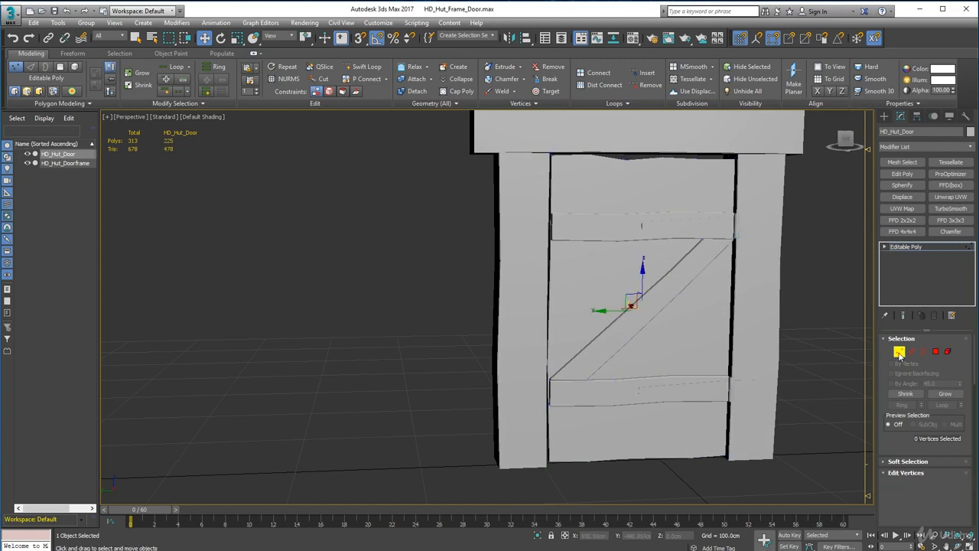
scroll(796, 315, "down", 4)
middle_click_drag(785, 321, 678, 323, "alt")
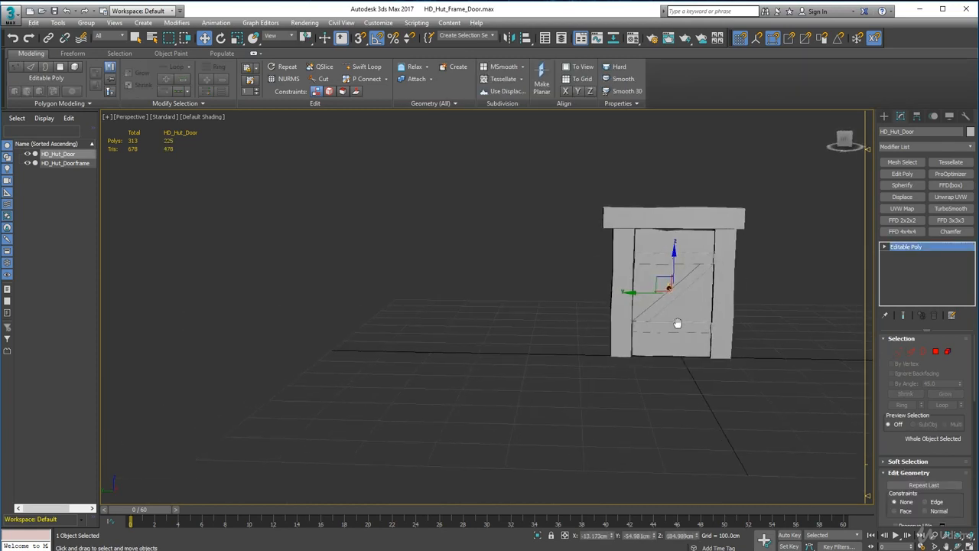
scroll(678, 324, "up", 5)
middle_click_drag(623, 361, 623, 446)
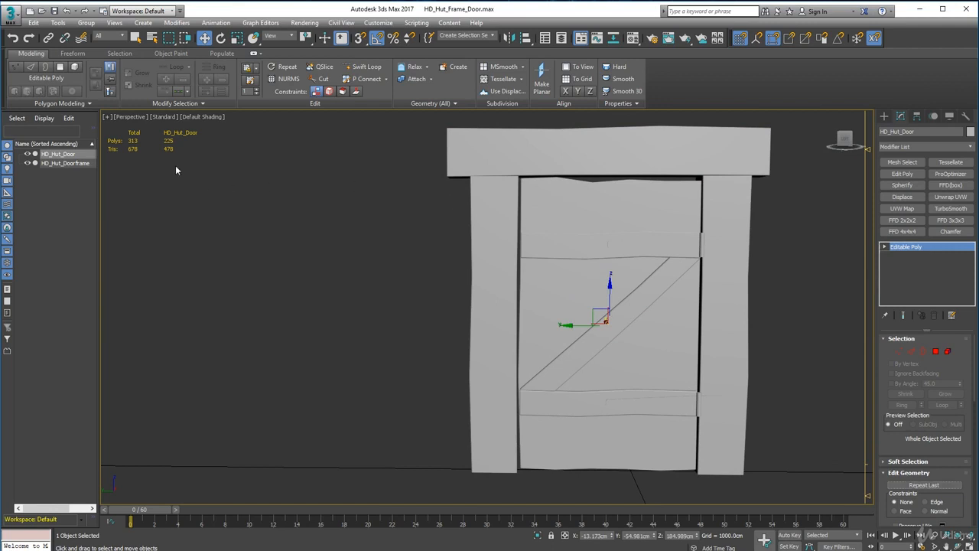
Turn on the Edged Faces display, switch the door to edge editing and clear its edge selection.
left_click(199, 117)
left_click(233, 221)
middle_click_drag(329, 176, 260, 279)
scroll(260, 279, "up", 6)
key("2")
middle_click_drag(482, 228, 490, 269, "alt")
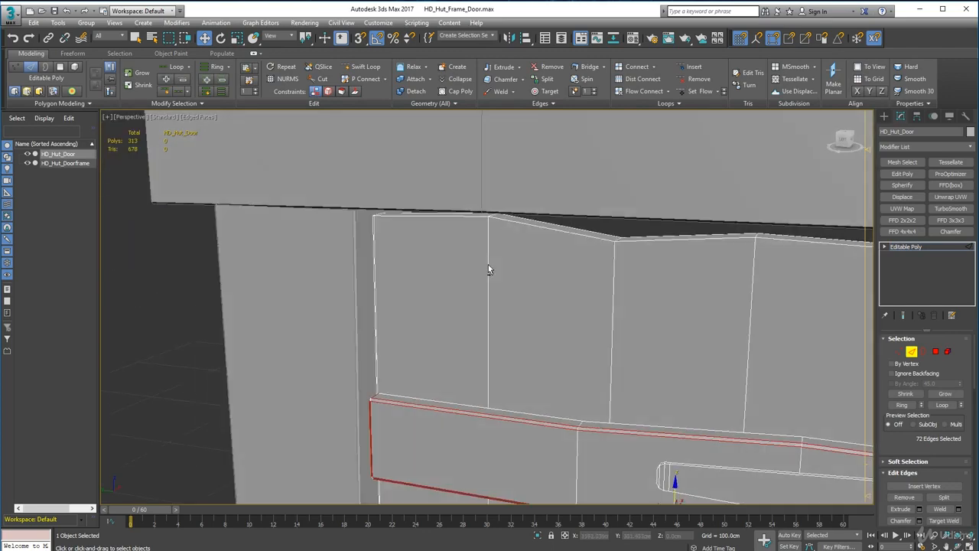
scroll(489, 268, "down", 6)
left_click(518, 411)
middle_click_drag(459, 383, 538, 276, "alt")
middle_click_drag(459, 181, 409, 200, "alt")
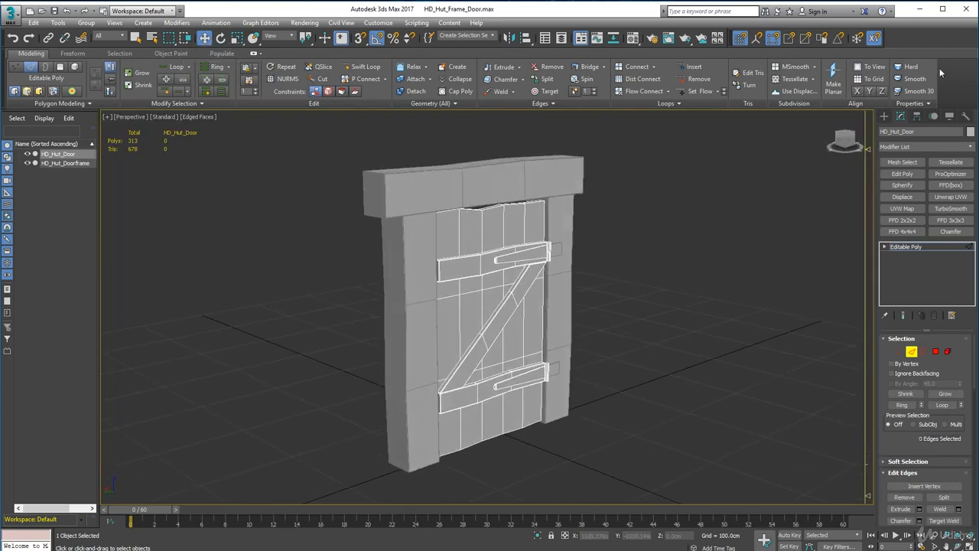
Centre the pivot of HD_Hut_Door on the object.
left_click(917, 116)
left_click(923, 188)
left_click(925, 186)
middle_click_drag(490, 299, 501, 329, "alt")
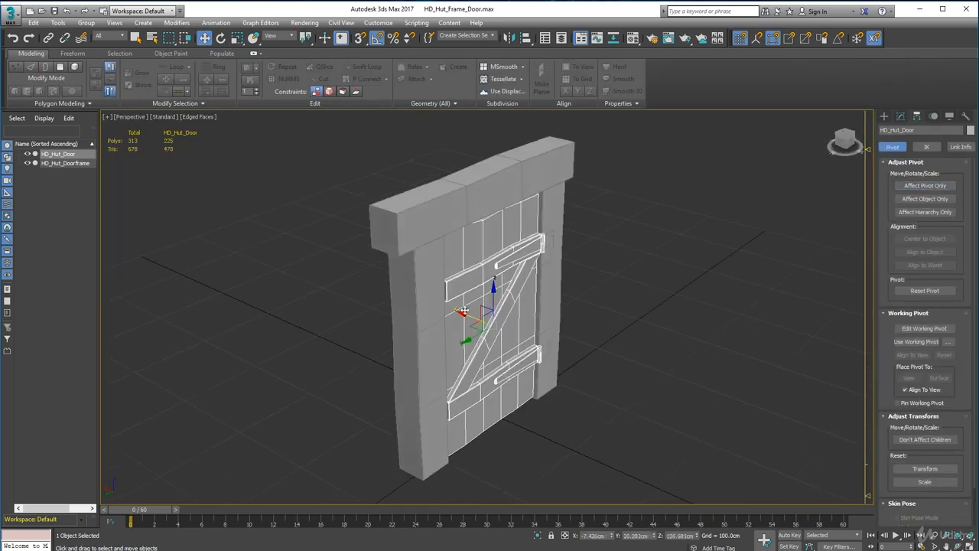
Move the door along the X axis out in front of the doorframe so its top edge is accessible.
left_click_drag(464, 313, 507, 345)
middle_click_drag(528, 406, 540, 431, "alt")
scroll(489, 277, "up", 7)
mouse_move(490, 280)
middle_mouse_down("alt")
mouse_move(520, 331)
mouse_move(470, 308)
mouse_move(476, 288)
middle_mouse_up("alt")
scroll(520, 332, "down", 4)
middle_click_drag(569, 299, 489, 240)
Insert a horizontal edge loop around the door just below its top edge with Swift Loop.
left_click(900, 116)
left_click(910, 352)
left_click(363, 67)
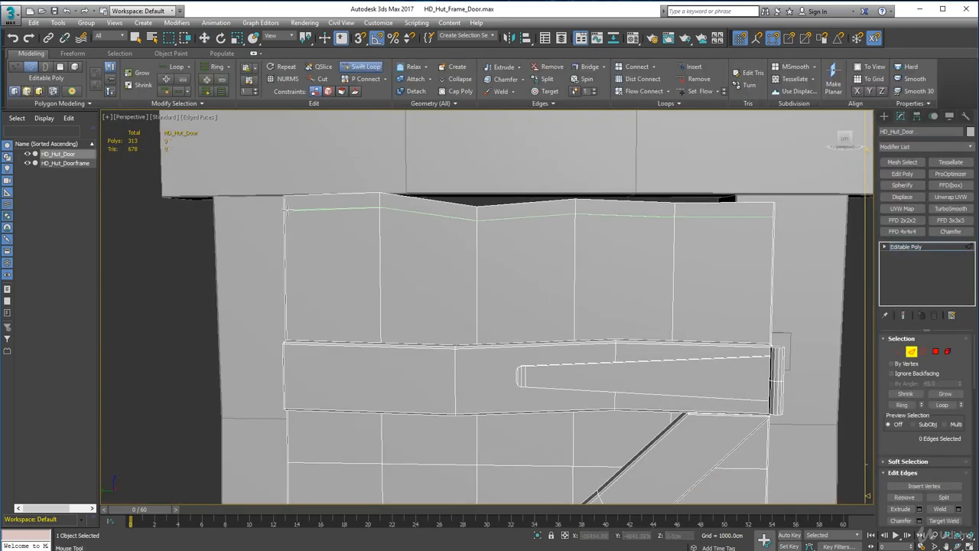
left_click(382, 203)
right_click(381, 204)
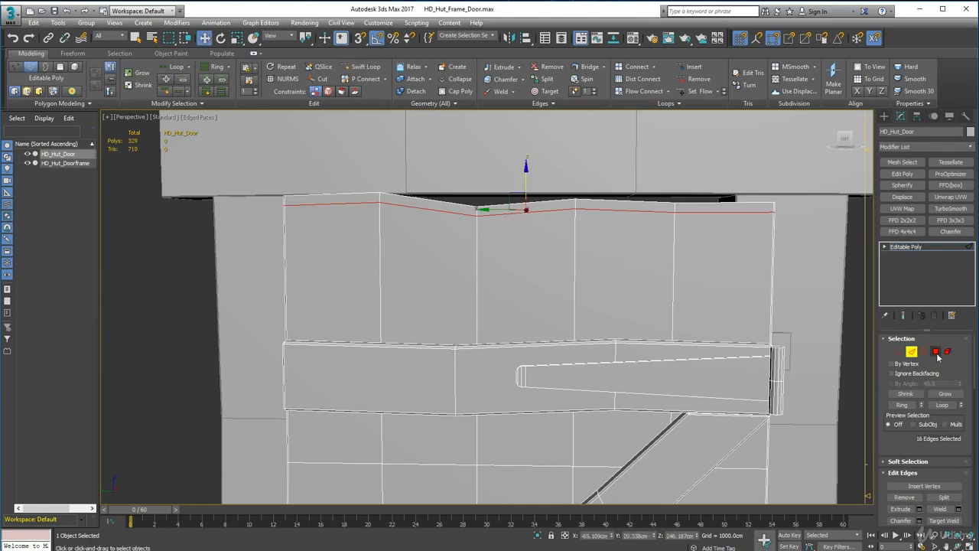
Delete the polygons above the new edge loop on the second plank from the side opposite the hinges to cut a notch.
left_click(937, 353)
middle_click_drag(436, 145, 415, 179, "alt")
left_click_drag(415, 179, 424, 211)
key("Delete")
Cap the floor of the second plank's notch by extending its open edge across with vertex snapping.
left_click(913, 356)
left_click(427, 220)
middle_click_drag(451, 237, 387, 285, "alt")
left_click_drag(450, 220, 470, 221, "shift")
middle_click_drag(469, 221, 509, 249, "alt")
scroll(509, 249, "up", 3)
key("s")
left_click_drag(557, 312, 477, 252)
Close the notch's side walls by extending their edges up to the neighbouring planks' corner vertices with snapping.
left_click(599, 251)
left_click(464, 273)
middle_click_drag(477, 252, 589, 246, "alt")
left_click(593, 224)
left_click_drag(598, 196, 587, 202, "shift")
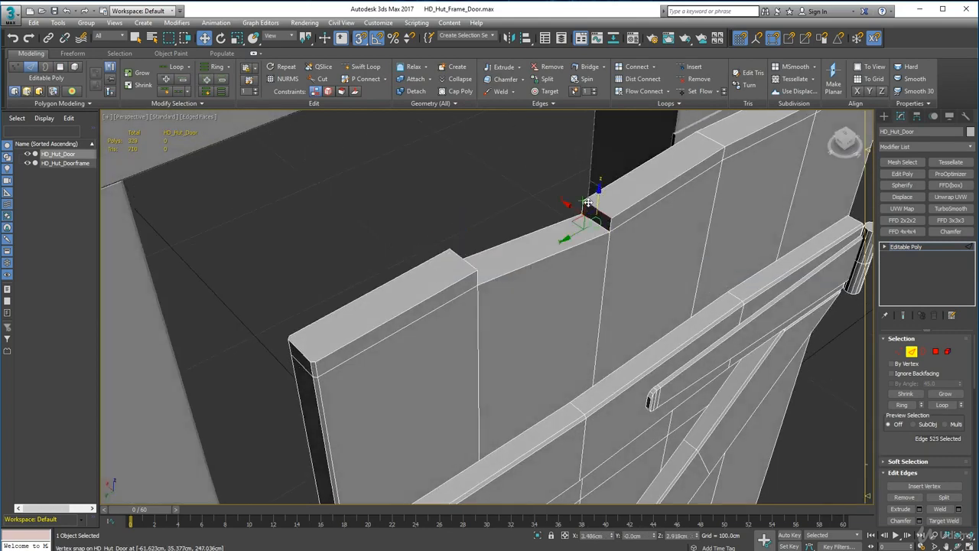
middle_click_drag(593, 211, 562, 243, "alt")
Turn off snapping and raise the vertices on the hinge side of the notch toward the lintel.
scroll(561, 242, "down", 4)
scroll(550, 233, "up", 2)
key("1")
key("s")
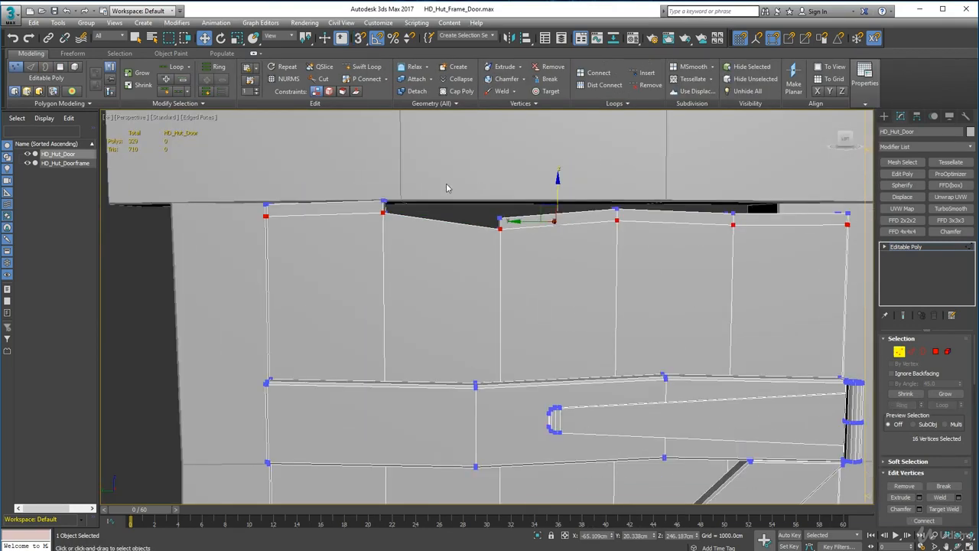
left_click_drag(449, 186, 528, 245)
left_click_drag(501, 191, 501, 180)
mouse_move(392, 209)
left_mouse_down()
mouse_move(372, 186)
mouse_move(385, 173)
left_mouse_up()
left_click(426, 207)
Turn off the Edged Faces display and leave vertex editing of the door.
scroll(426, 210, "down", 4)
left_click(202, 117)
left_click(230, 221)
key("1")
scroll(356, 209, "up", 4)
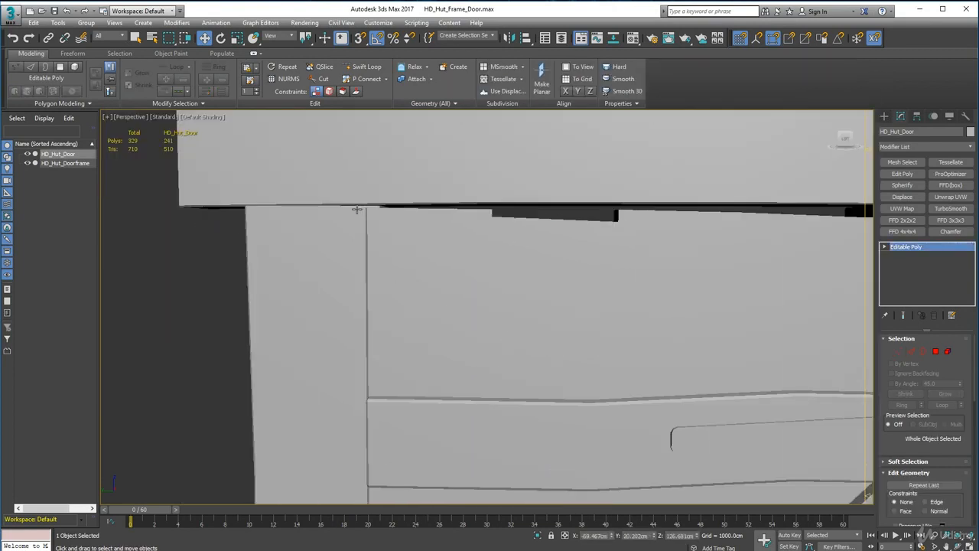
Move the door along the X axis back into the doorframe.
middle_click_drag(500, 251, 453, 146, "alt")
scroll(498, 250, "down", 2)
scroll(453, 156, "down", 3)
middle_click_drag(476, 197, 515, 231, "alt")
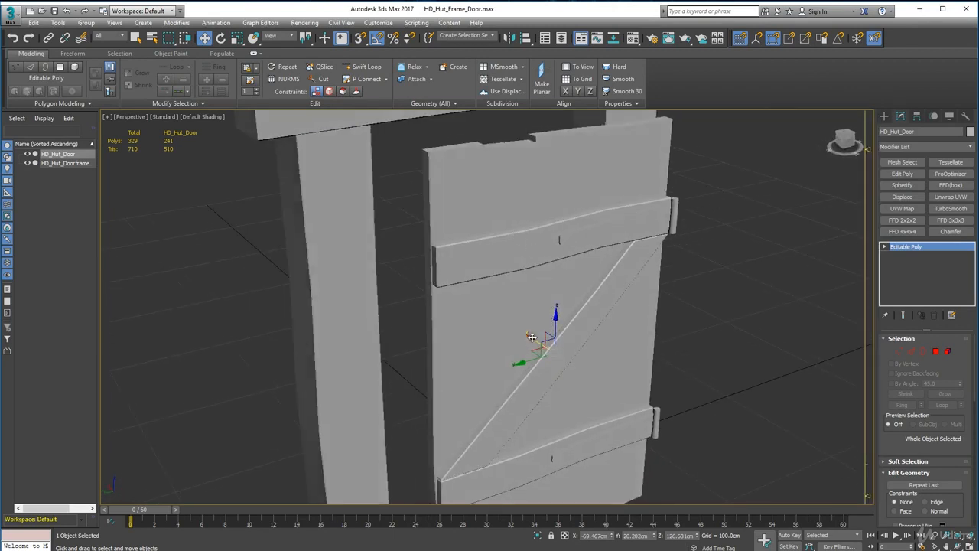
middle_click_drag(532, 337, 424, 281, "alt")
middle_click_drag(424, 281, 465, 333)
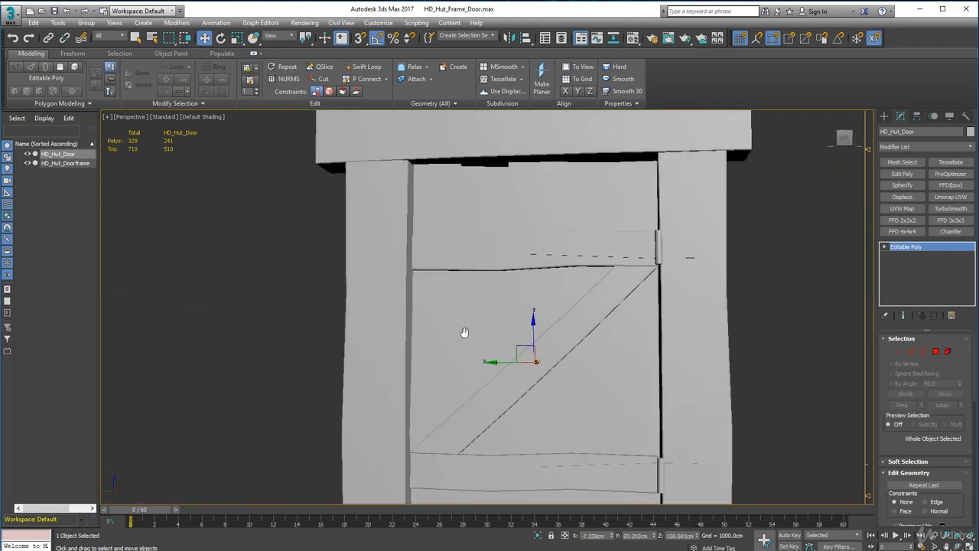
Refine the door's top edge with a second notch on the fourth plank, and deselect the door.
scroll(465, 141, "down", 3)
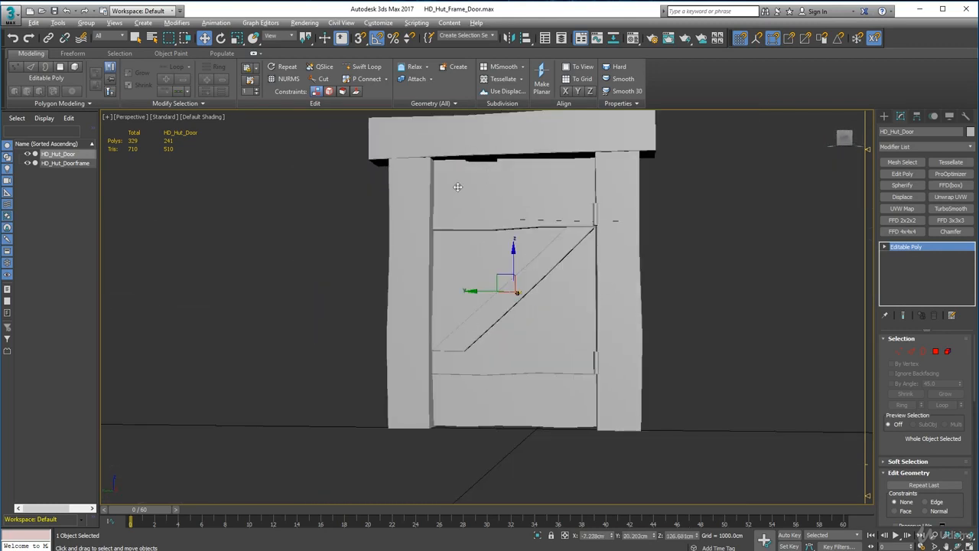
middle_click_drag(457, 186, 465, 219, "alt")
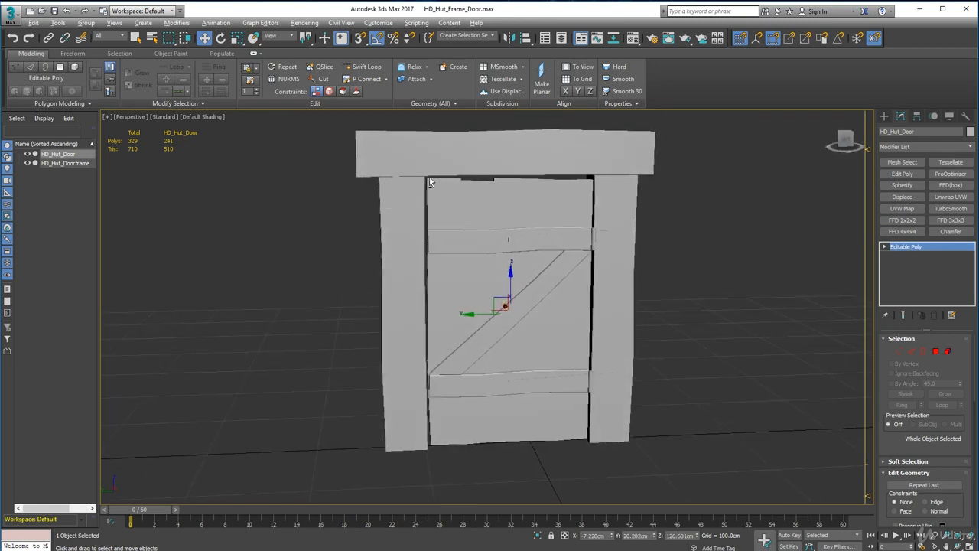
scroll(538, 157, "up", 4)
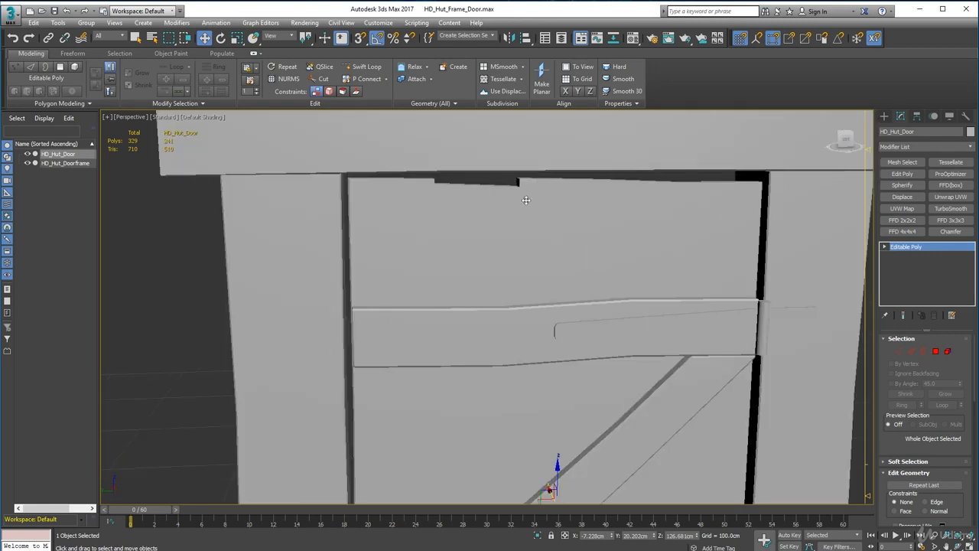
middle_click_drag(526, 200, 457, 221, "alt")
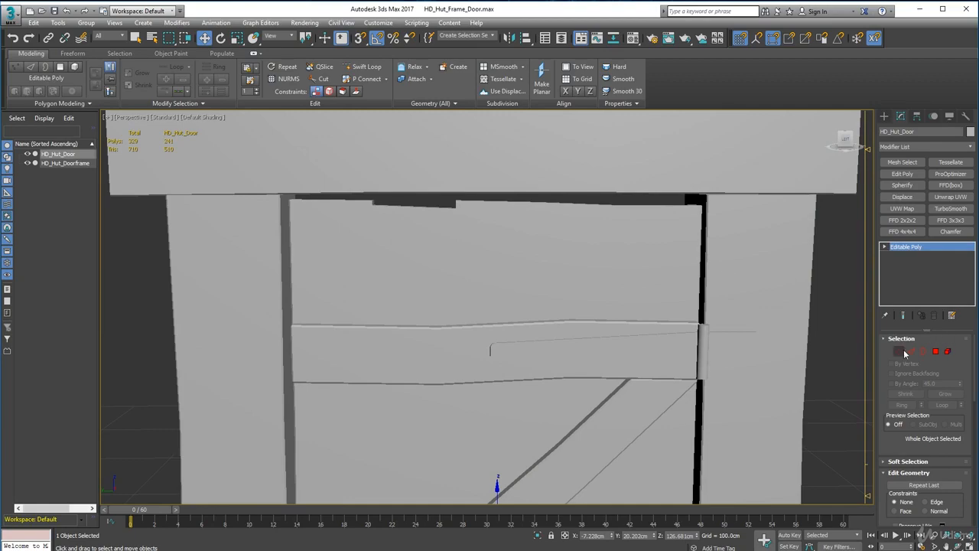
left_click(900, 351)
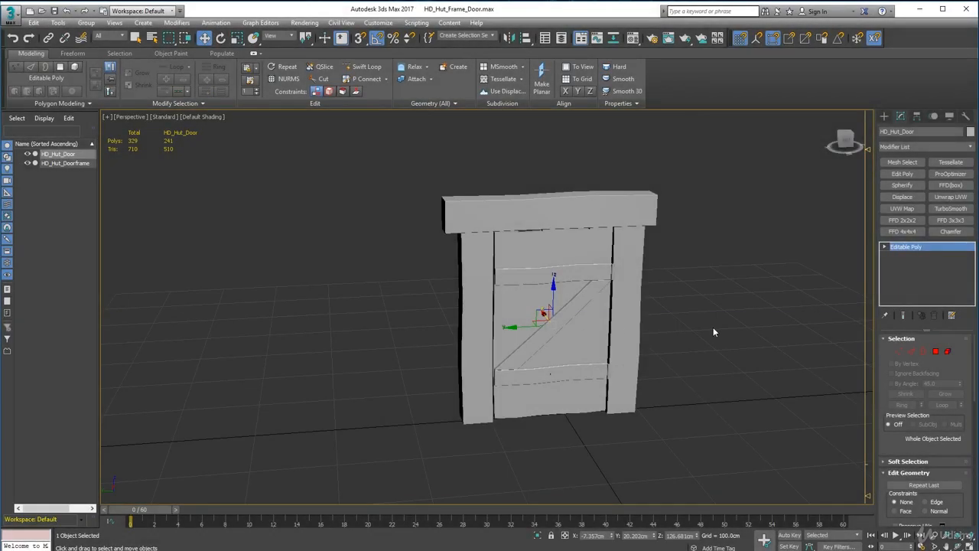
left_click(713, 332)
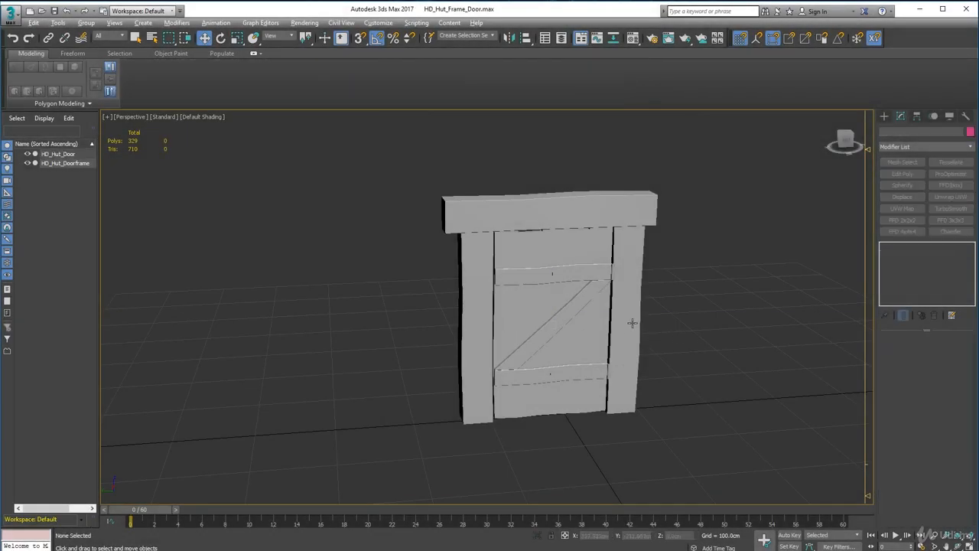
Raise the top vertices of the first plank, opposite the hinges, about 1.2 cm toward the lintel and deselect the door.
scroll(626, 325, "up", 8)
middle_click_drag(621, 334, 595, 359)
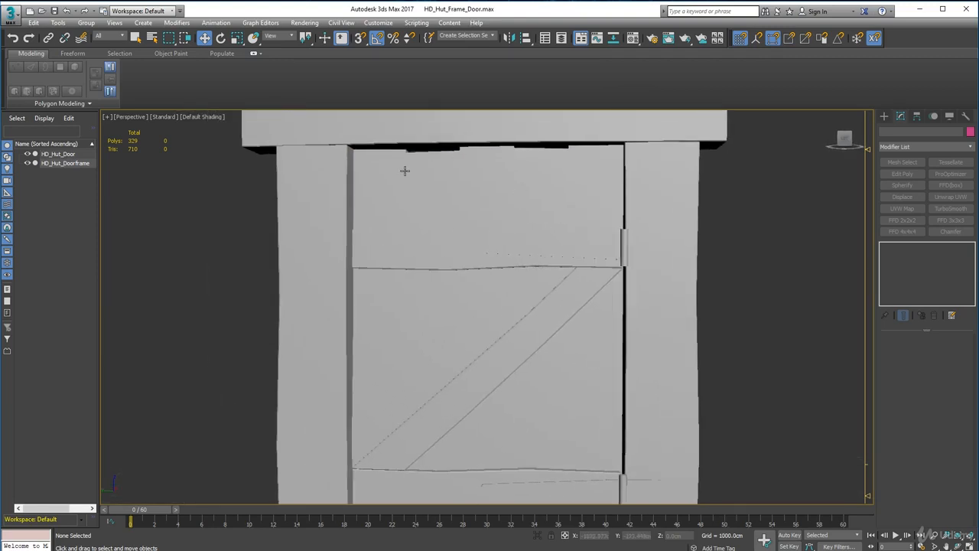
middle_click_drag(404, 169, 539, 121)
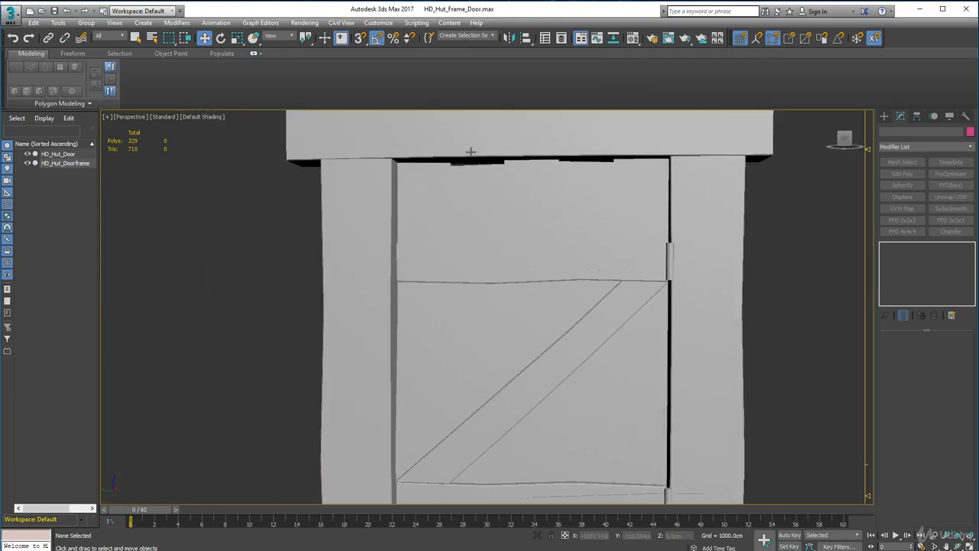
scroll(462, 206, "up", 4)
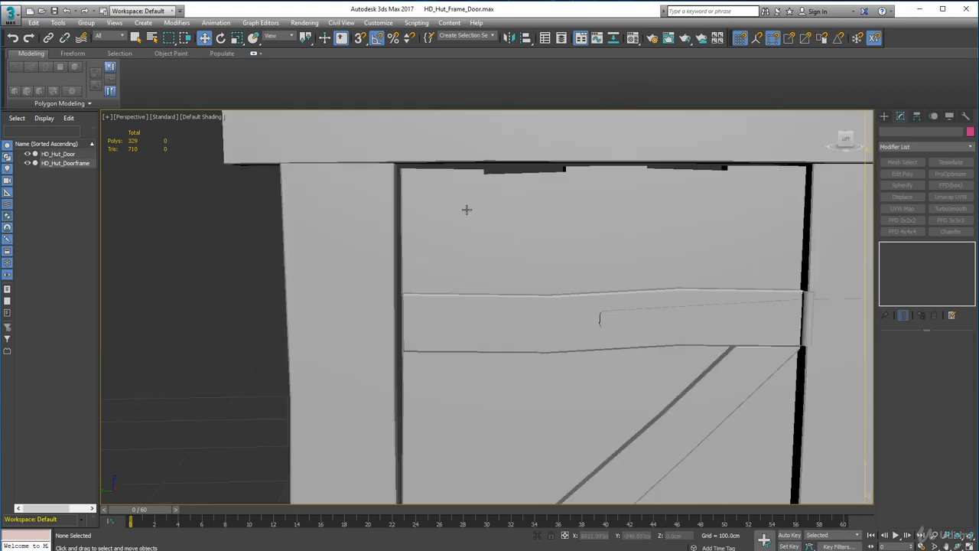
left_click(465, 210)
left_click(899, 351)
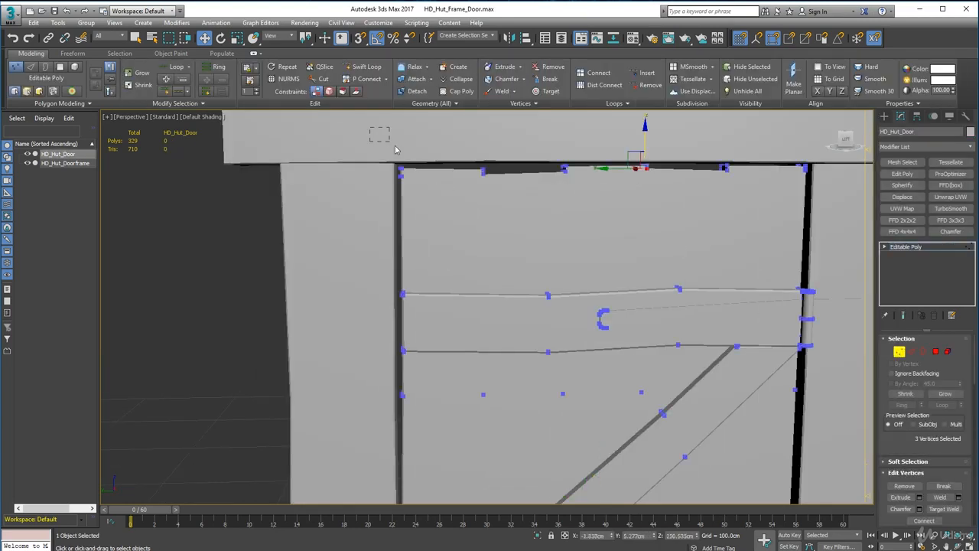
left_click_drag(396, 150, 503, 159)
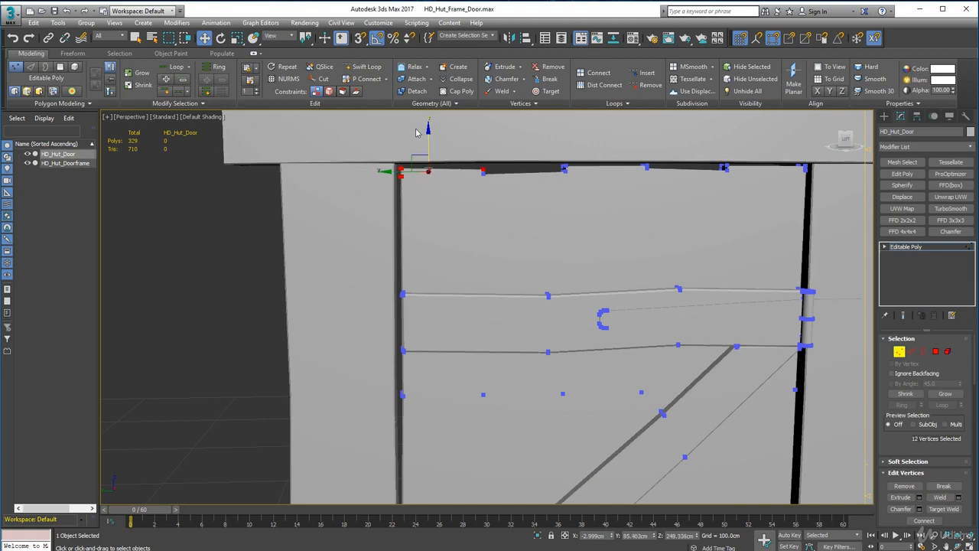
left_click_drag(429, 131, 429, 129)
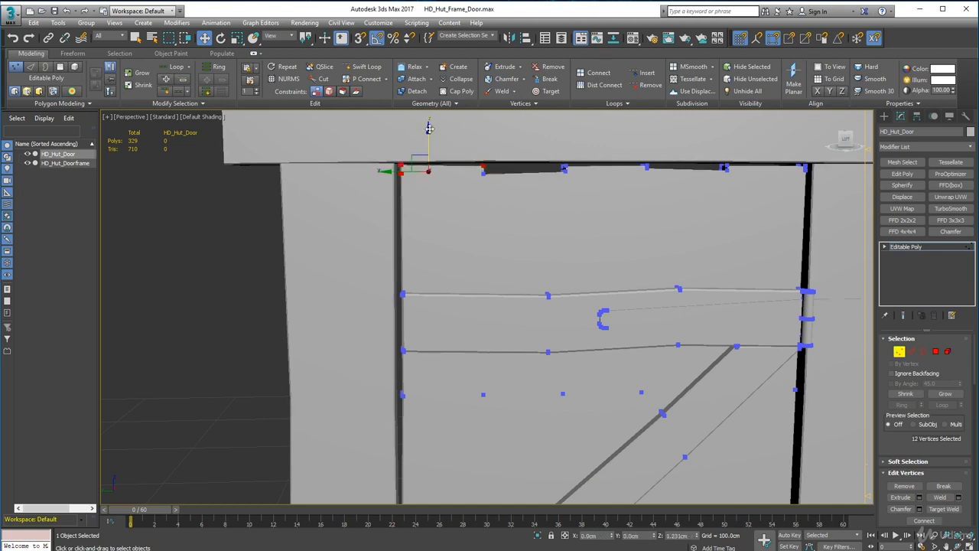
left_click(492, 220)
scroll(516, 217, "down", 3)
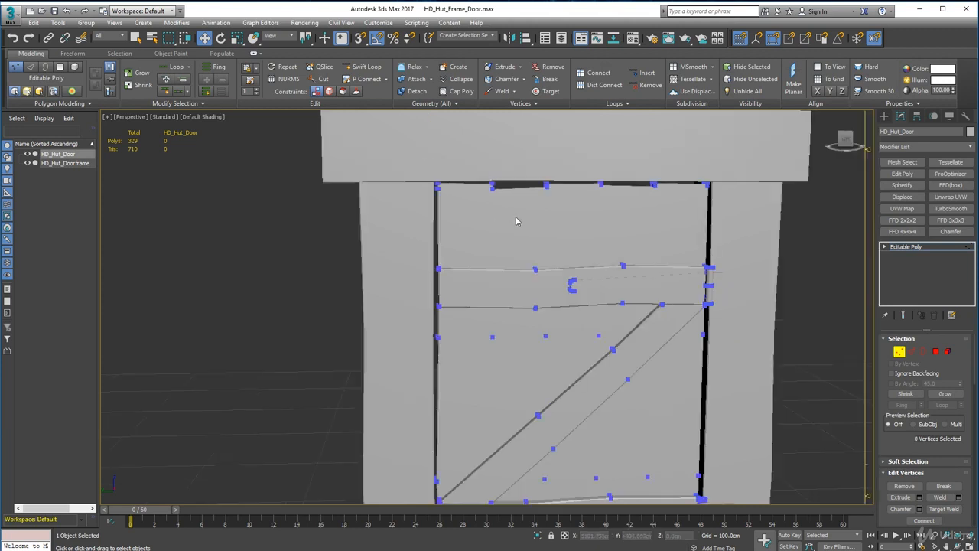
left_click(900, 352)
left_click(828, 341)
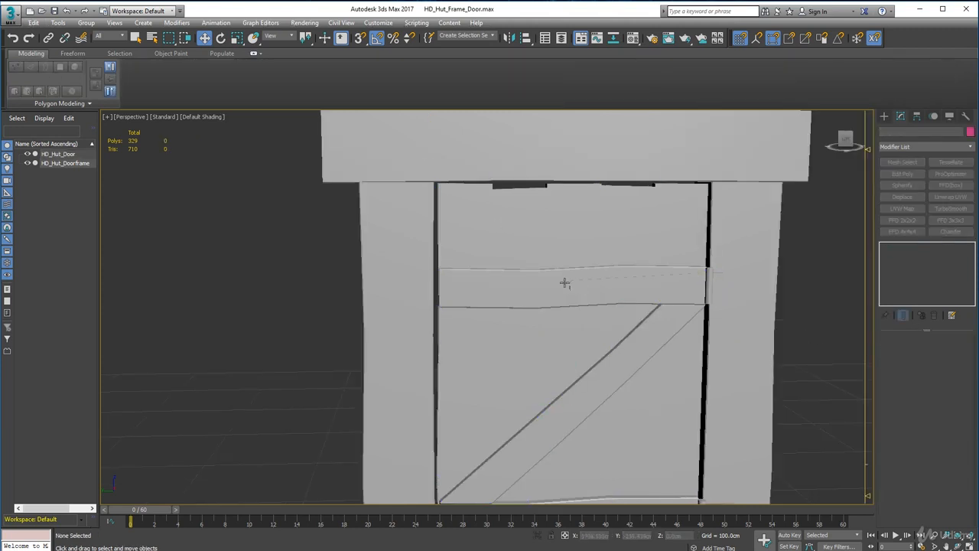
Examine the finished door, Z-brace and frame from the front, from both sides and from a distance.
scroll(564, 282, "down", 2)
middle_click_drag(543, 289, 530, 236)
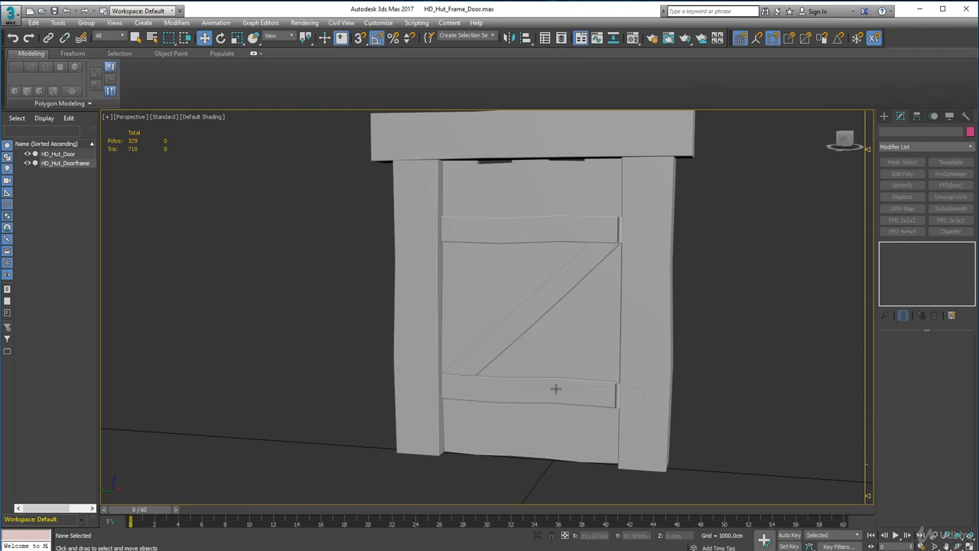
mouse_move(557, 388)
middle_mouse_down("alt")
mouse_move(601, 383)
mouse_move(594, 393)
mouse_move(561, 374)
middle_mouse_up("alt")
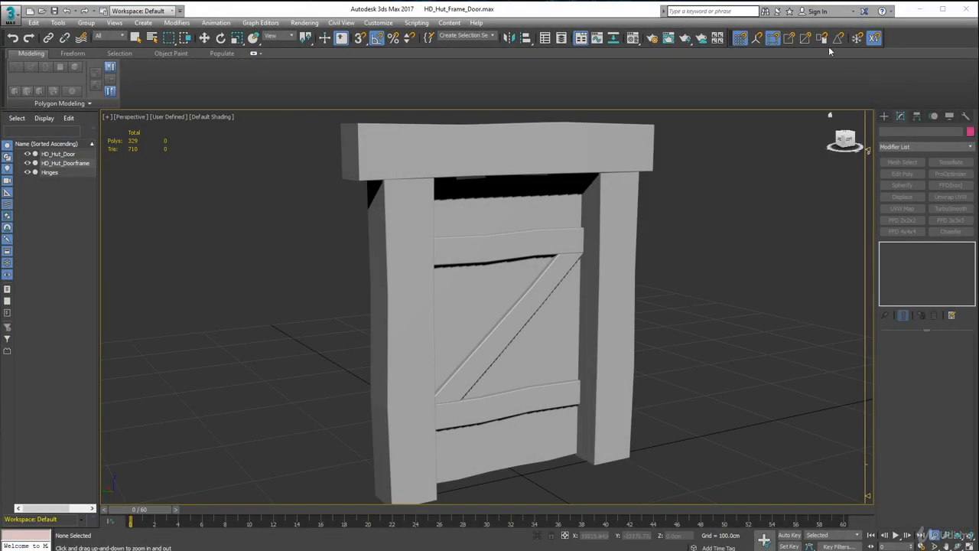
left_click(136, 38)
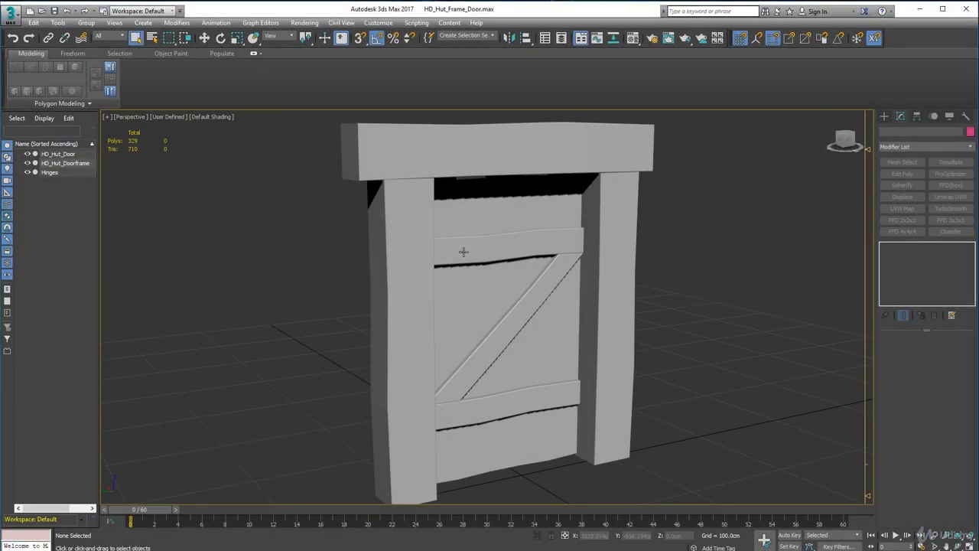
middle_click_drag(461, 252, 608, 232, "alt")
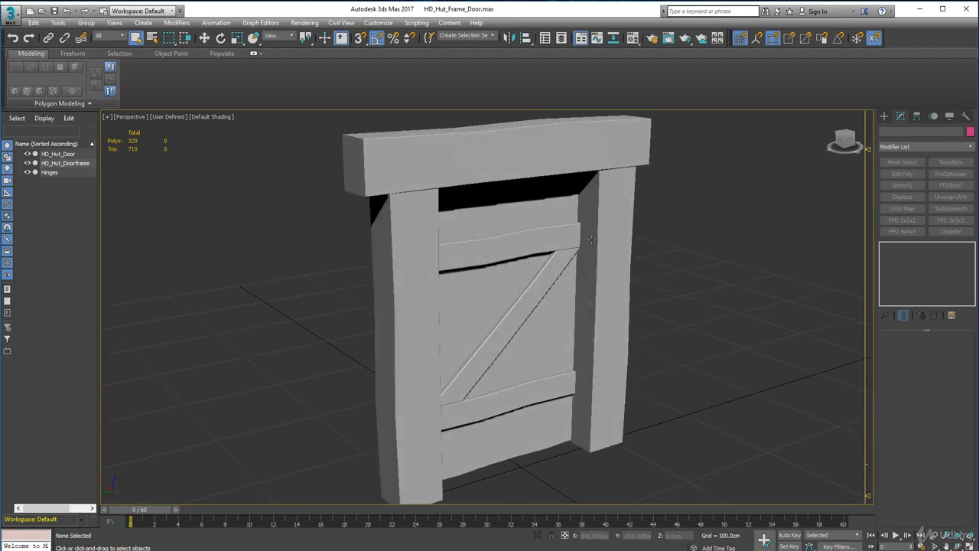
middle_click_drag(362, 291, 572, 273, "alt")
middle_click_drag(479, 313, 301, 316, "alt")
middle_click_drag(418, 277, 381, 299, "alt")
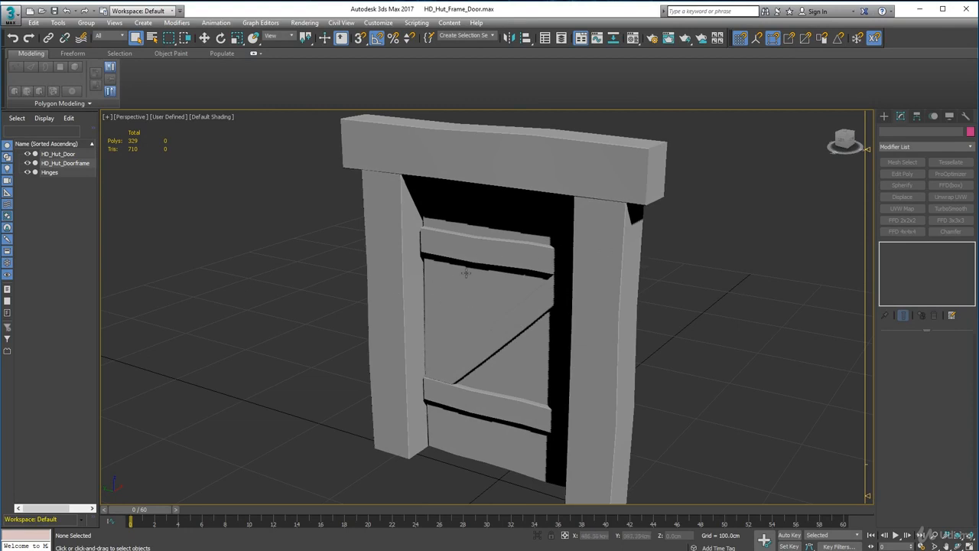
middle_click_drag(437, 295, 675, 238, "alt")
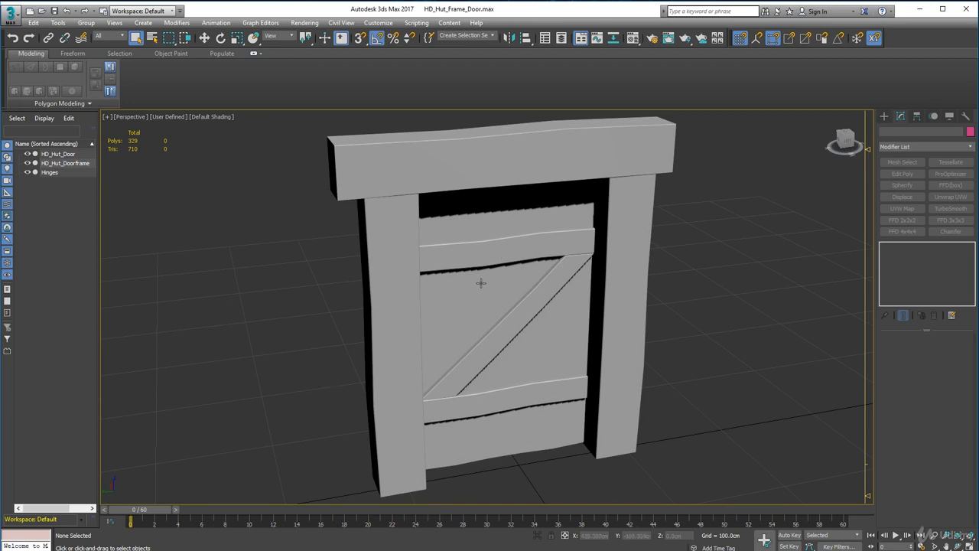
key("alt")
middle_click_drag(727, 154, 539, 330, "alt")
scroll(552, 311, "down", 9)
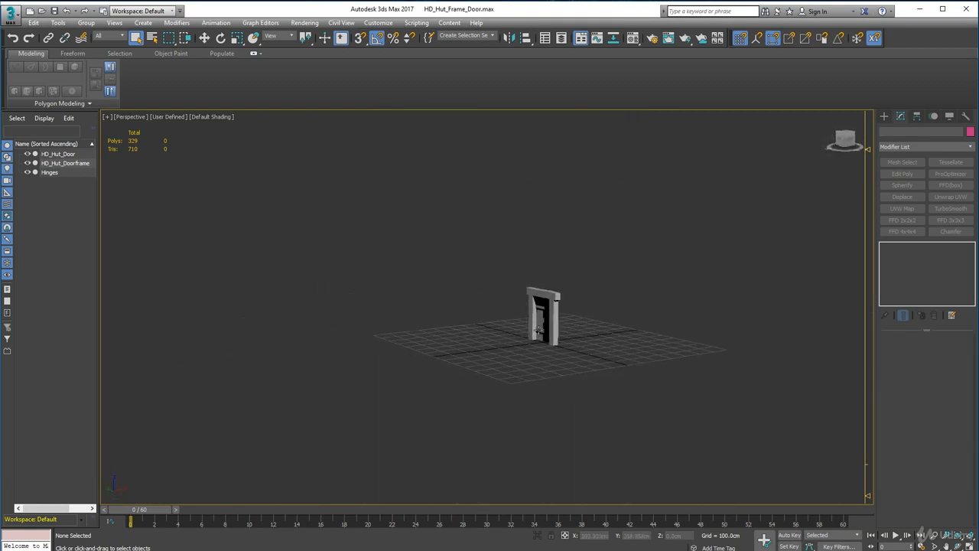
Inspect the Z-brace side of the door within its frame, from an oblique angle and up close.
scroll(539, 330, "up", 6)
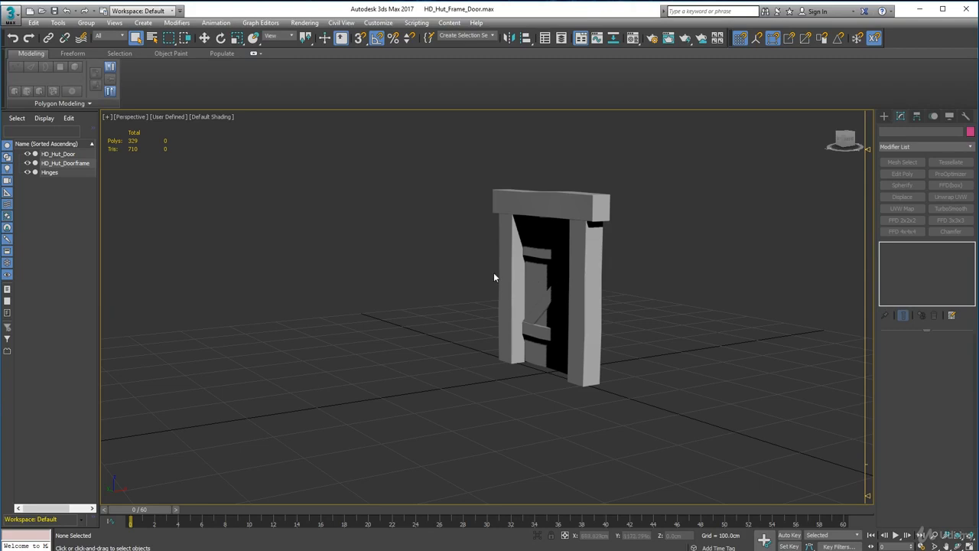
middle_click_drag(494, 273, 549, 282, "alt")
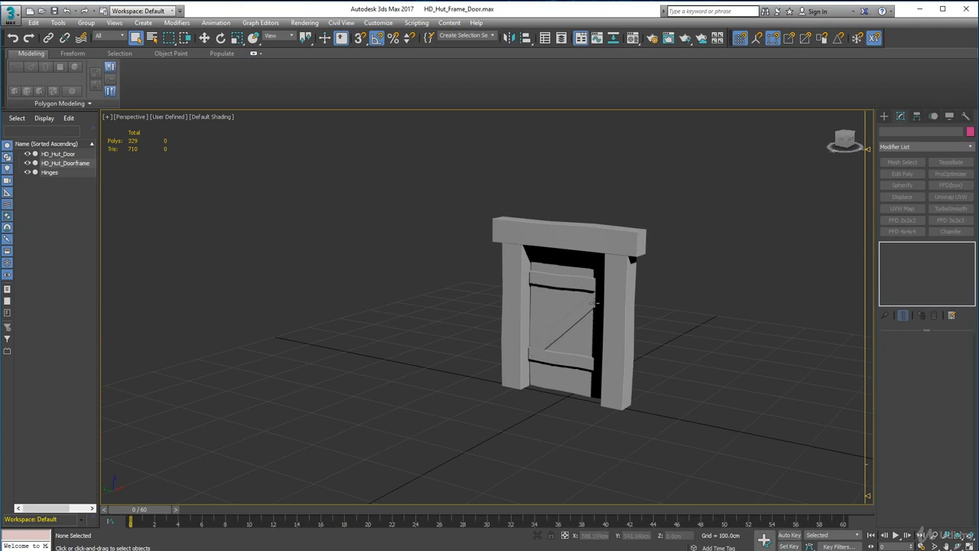
middle_click_drag(498, 345, 485, 327, "alt")
scroll(492, 334, "up", 3)
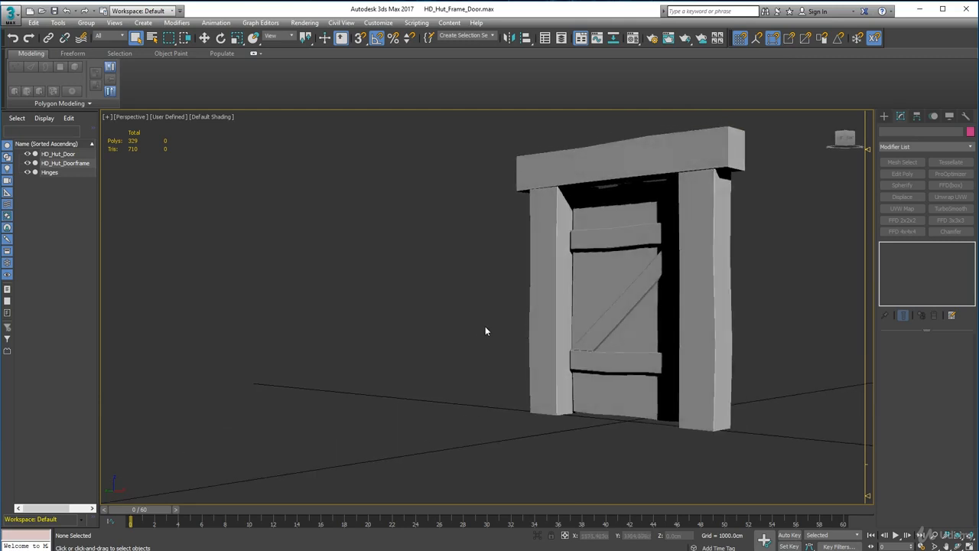
middle_click_drag(527, 300, 459, 308, "alt")
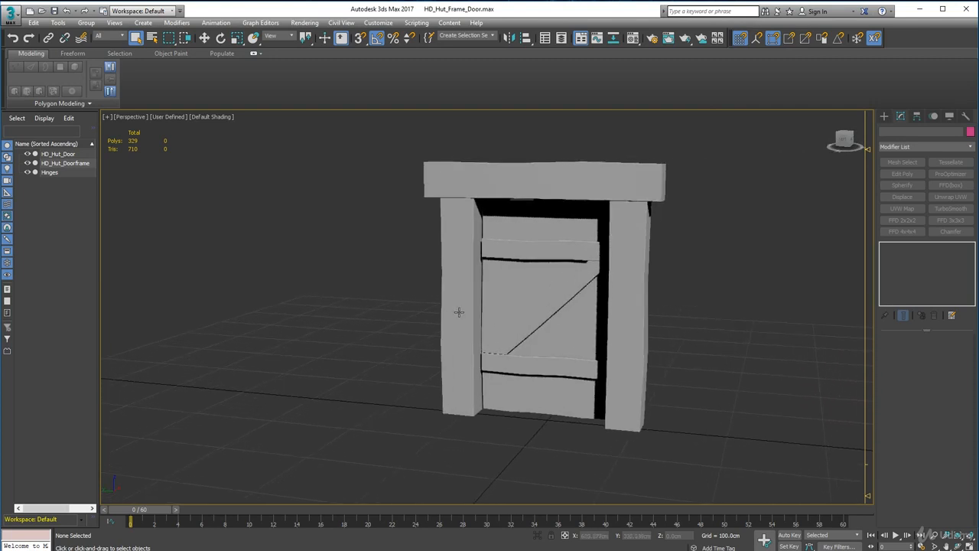
scroll(459, 291, "up", 3)
scroll(527, 284, "up", 3)
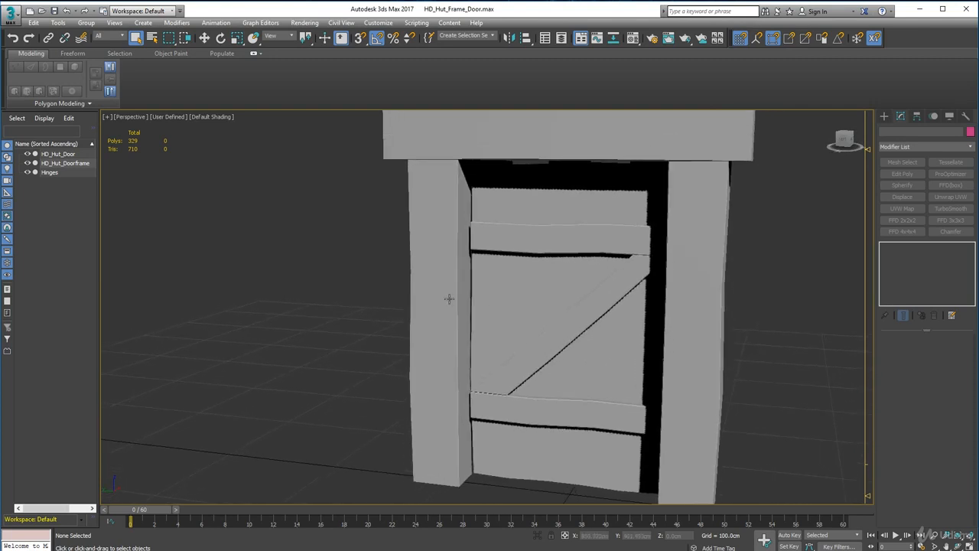
Inspect the hinges and notched top edge on the door's hinge side, and compare both sides of the whole door and frame.
middle_click_drag(434, 288, 580, 295, "alt")
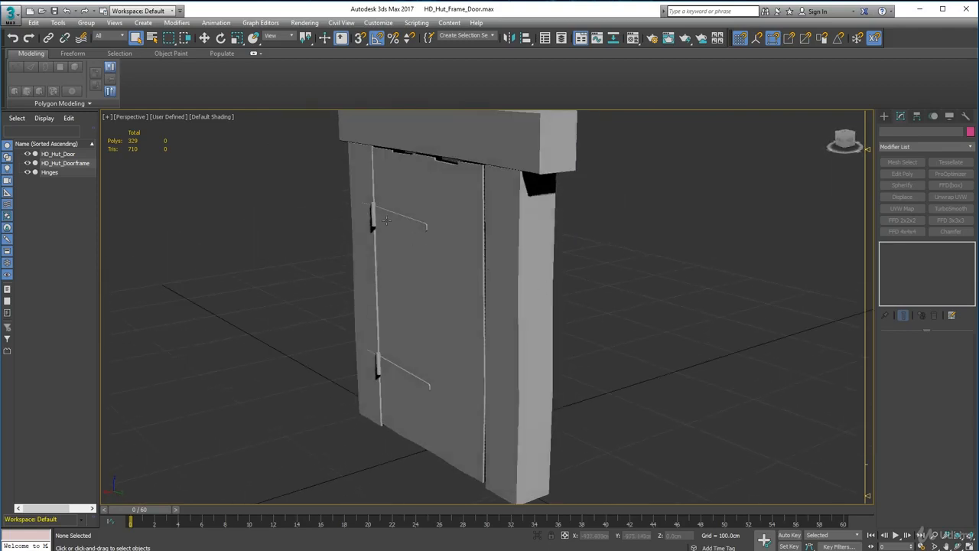
middle_click_drag(396, 268, 462, 235, "alt")
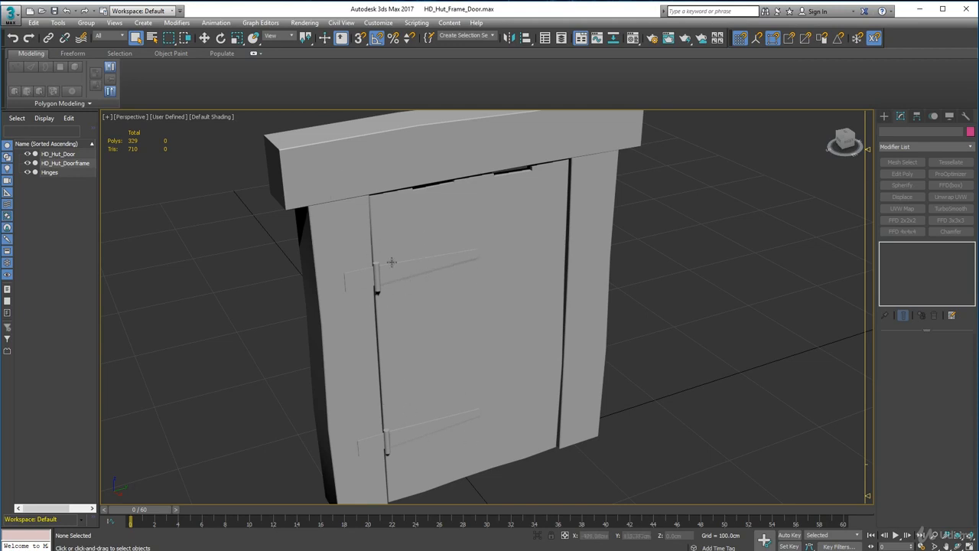
middle_click_drag(405, 370, 574, 426, "alt")
scroll(574, 426, "down", 5)
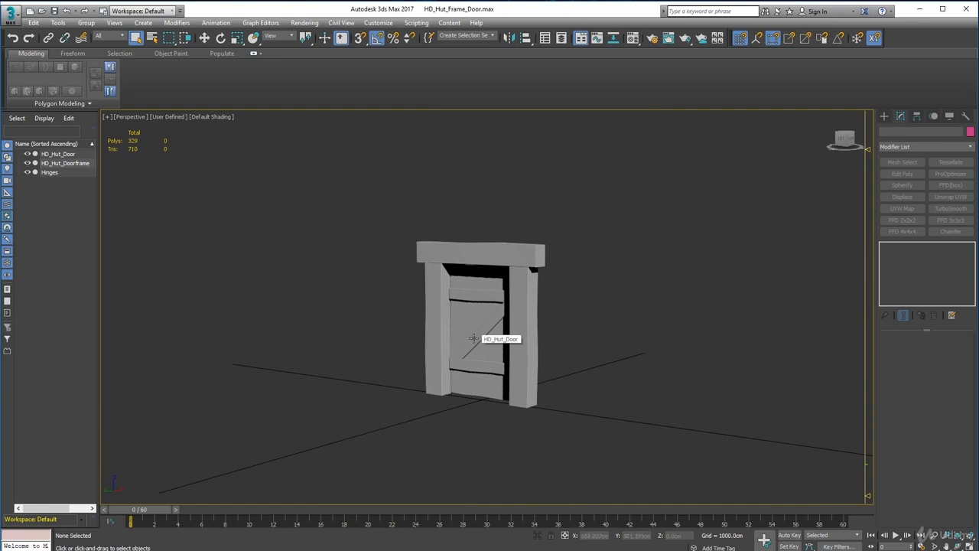
scroll(463, 325, "up", 3)
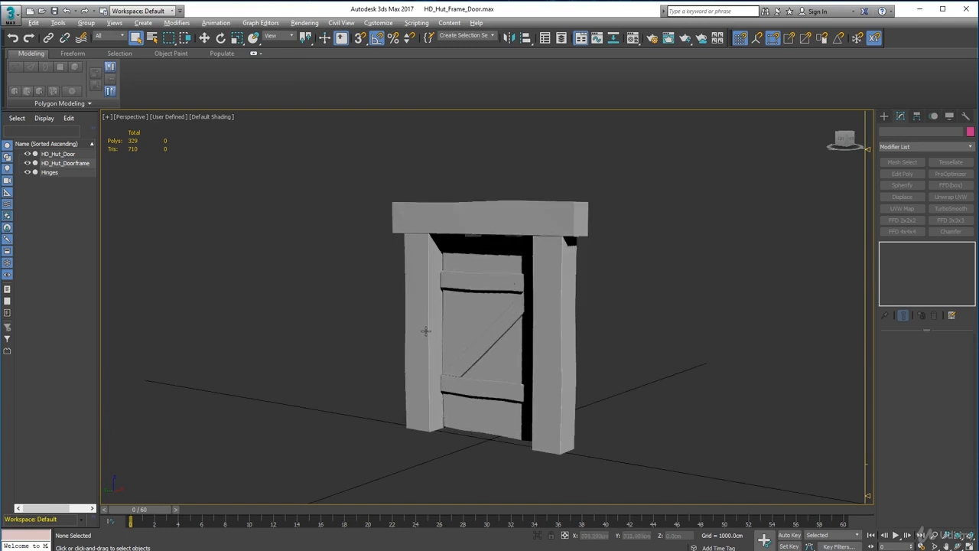
middle_click_drag(426, 331, 493, 307, "alt")
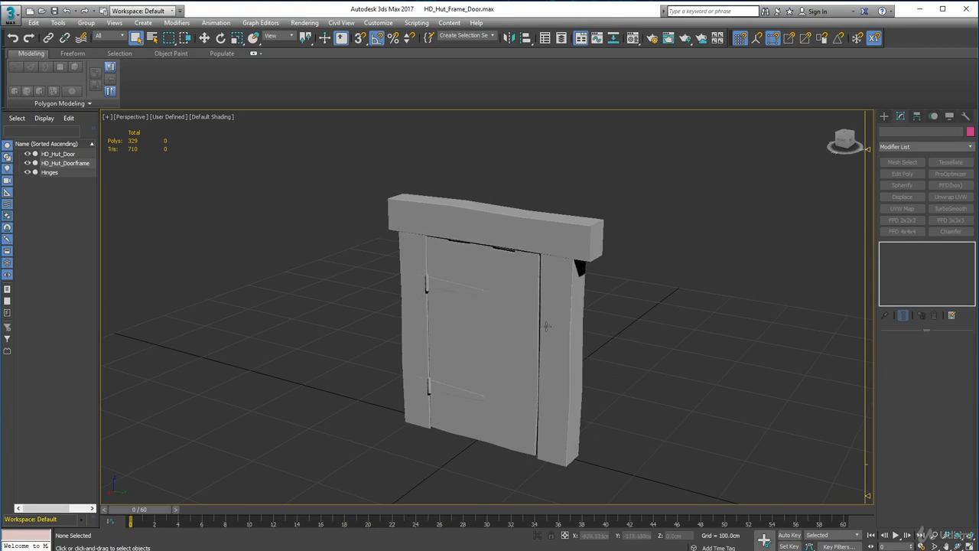
mouse_move(484, 355)
middle_mouse_down("alt")
mouse_move(506, 352)
mouse_move(490, 349)
middle_mouse_up("alt")
middle_click_drag(470, 373, 376, 336, "alt")
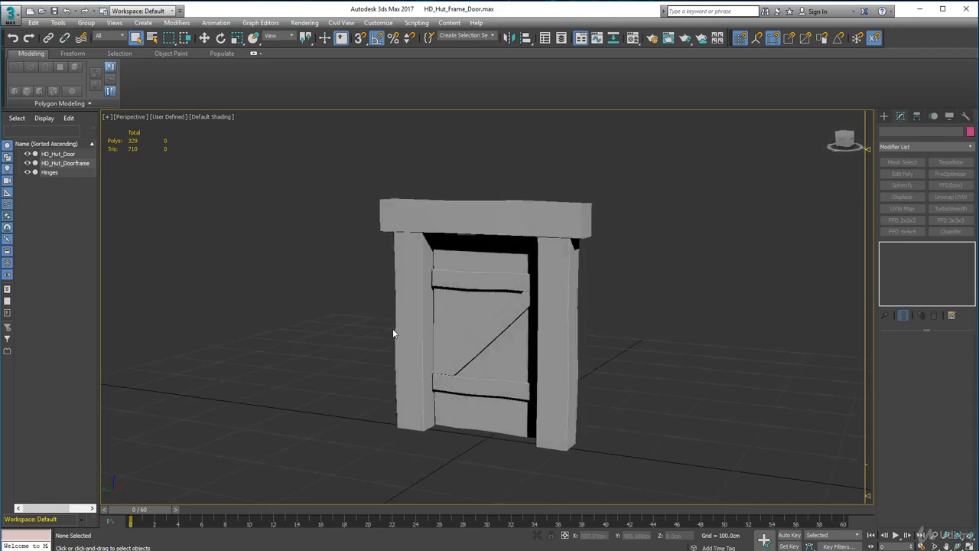